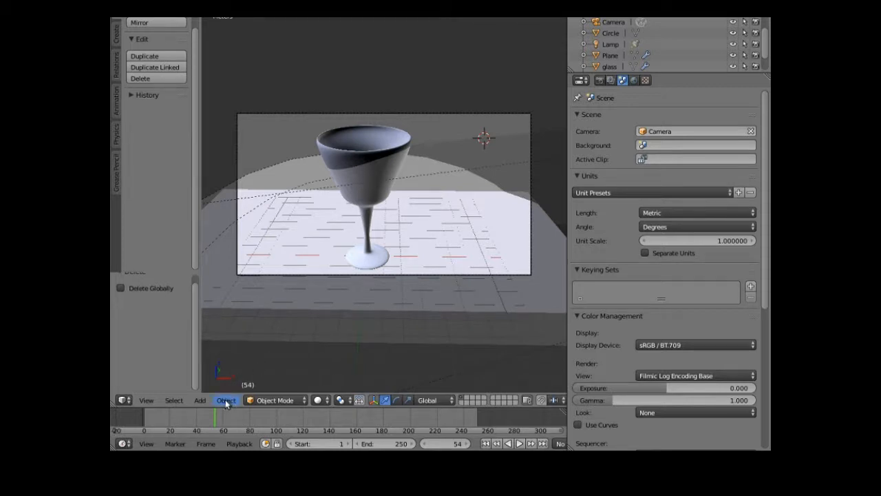
# - Add a cube mesh to the scene
pyautogui.click(201, 400)
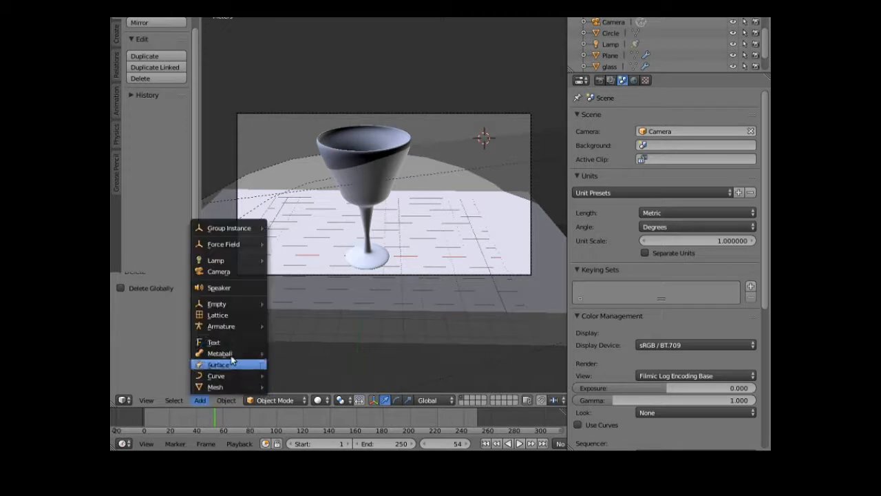
pyautogui.moveTo(227, 386)
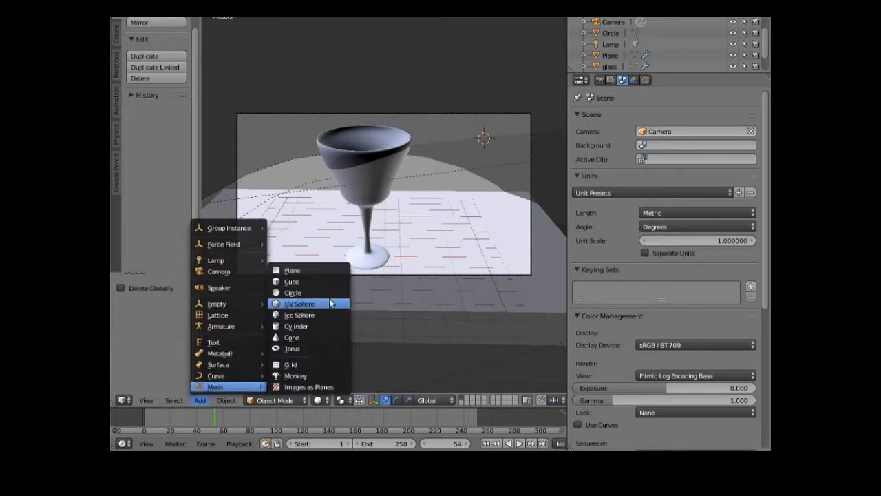
pyautogui.click(318, 282)
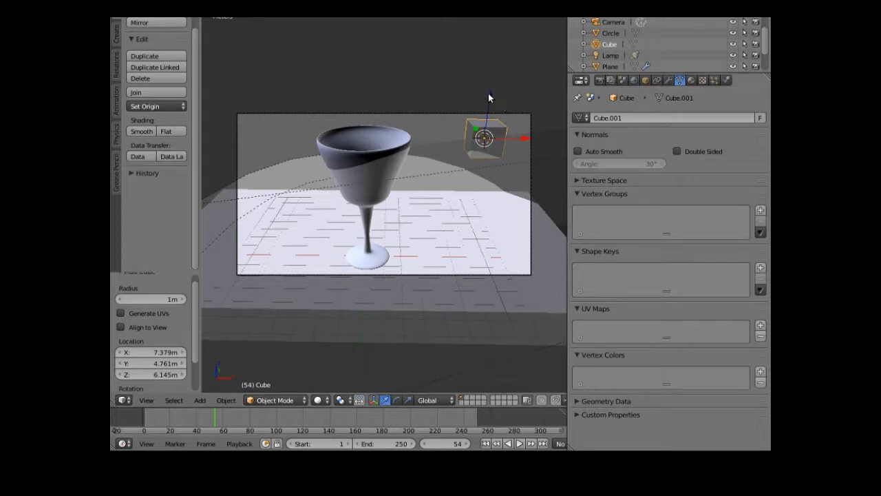
# - Lower the cube about 4.88 m along Z to the tabletop and move it about -2.83 m along Y
pyautogui.press('g')
pyautogui.press('z')
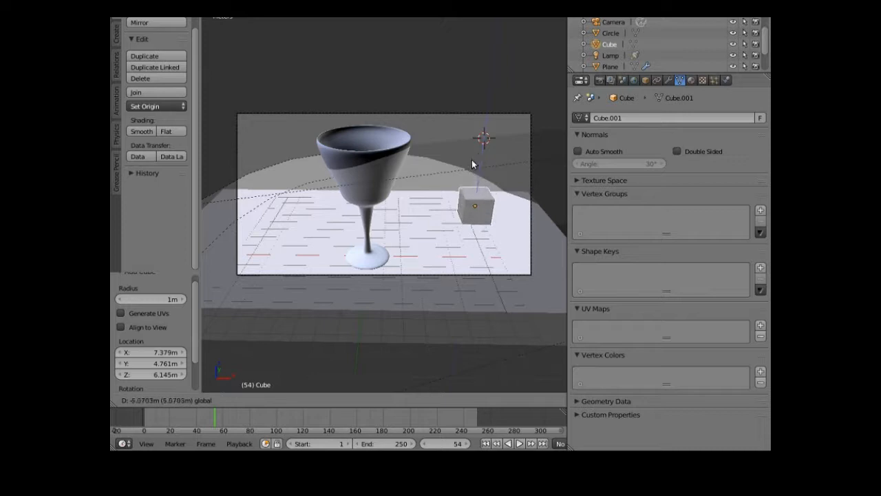
pyautogui.click(472, 156)
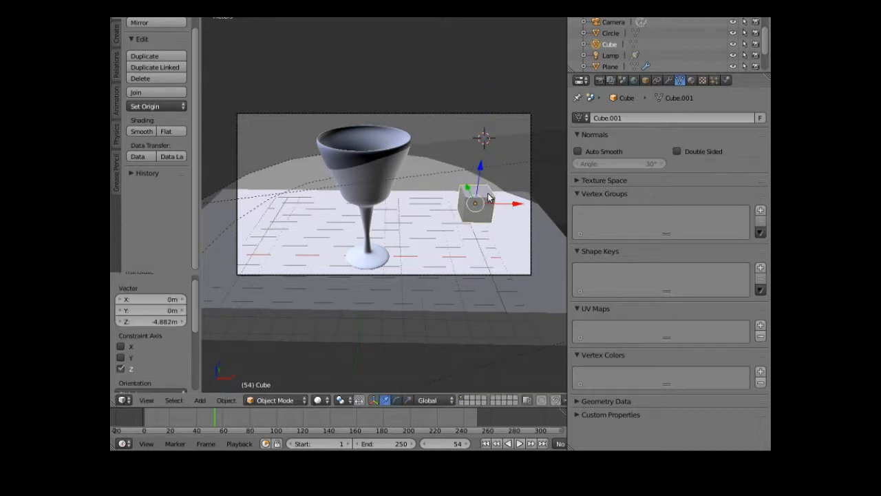
pyautogui.press('g')
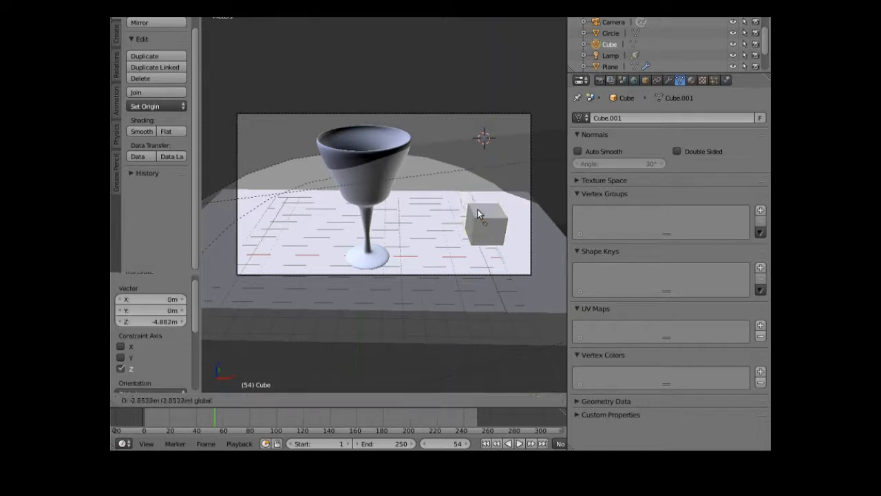
pyautogui.click(386, 167)
# - Select the wine glass and scale it uniformly to about 0.47 of its size
pyautogui.rightClick(386, 167)
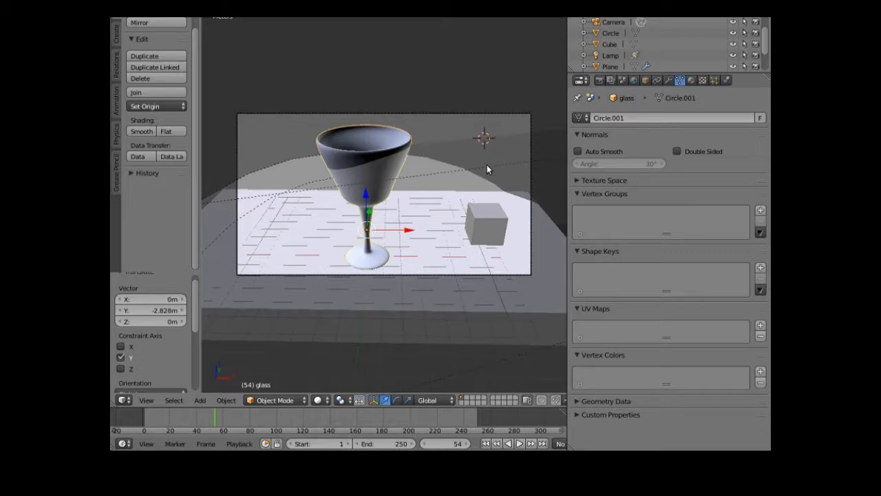
pyautogui.moveTo(437, 181); pyautogui.dragTo(391, 194, button='middle')
pyautogui.rightClick(383, 191)
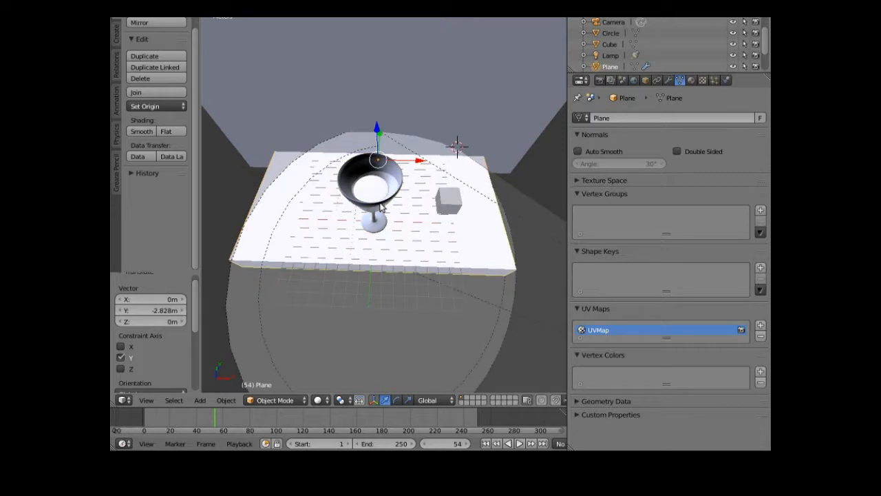
pyautogui.rightClick(383, 212)
pyautogui.moveTo(384, 212); pyautogui.dragTo(418, 154, button='middle')
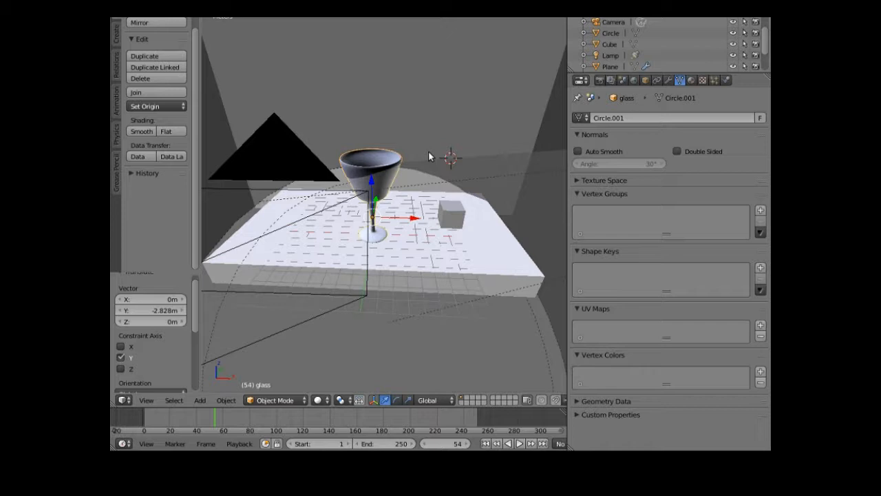
pyautogui.press('s')
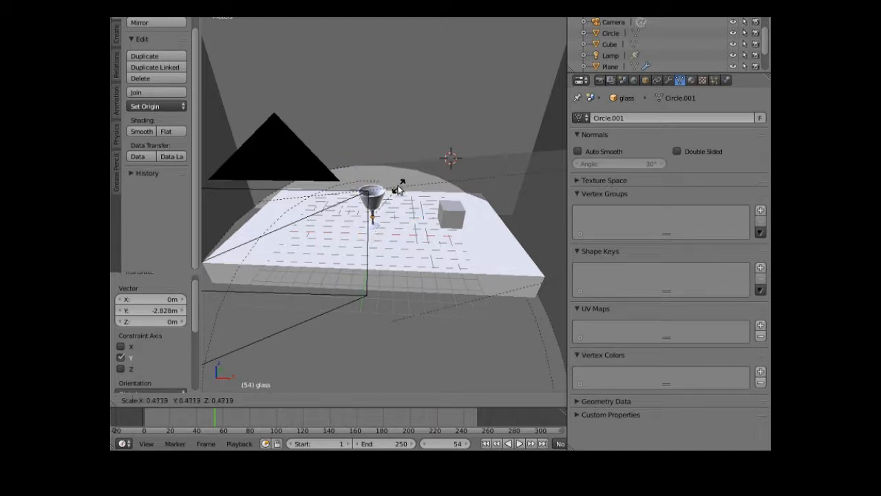
pyautogui.click(398, 186)
# - Stretch the wine glass along Z by a factor of about 1.06
pyautogui.moveTo(378, 235)
pyautogui.mouseDown(button='middle')
pyautogui.moveTo(385, 213)
pyautogui.moveTo(366, 242)
pyautogui.mouseUp(button='middle')
pyautogui.scroll(3, 369, 237)
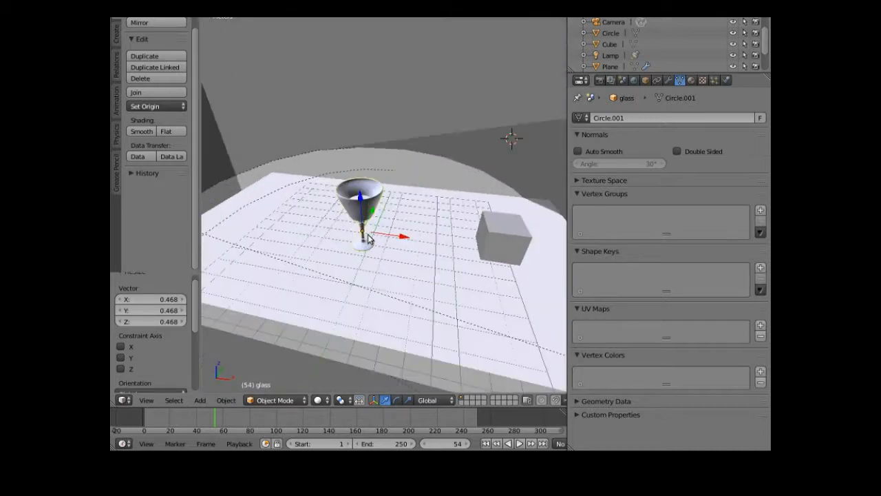
pyautogui.scroll(2, 368, 236)
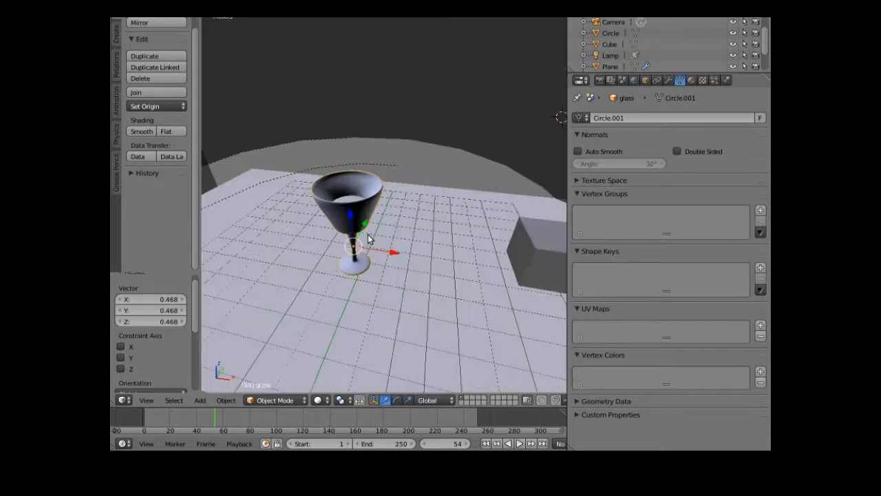
pyautogui.click(409, 400)
pyautogui.moveTo(350, 216); pyautogui.dragTo(352, 214)
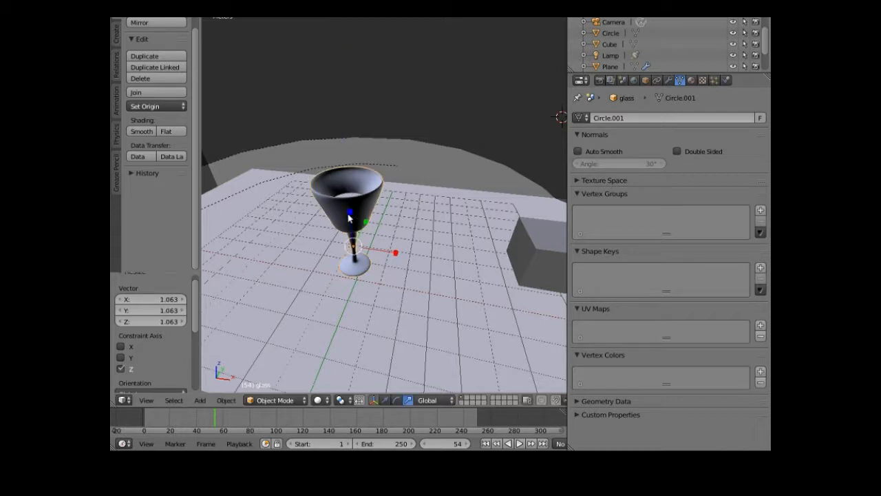
# - Select the cube on the table and view the scene through the camera
pyautogui.moveTo(351, 214); pyautogui.dragTo(356, 247, button='middle')
pyautogui.scroll(-4, 356, 246)
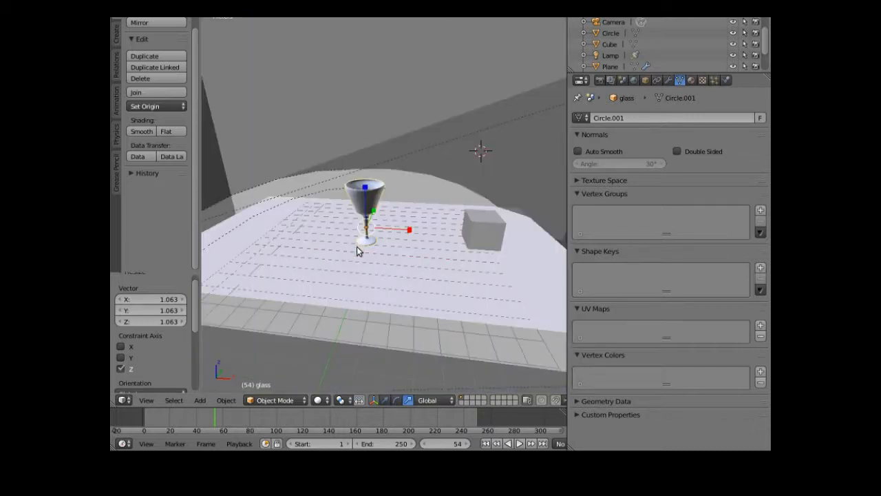
pyautogui.rightClick(467, 225)
pyautogui.scroll(-1, 467, 225)
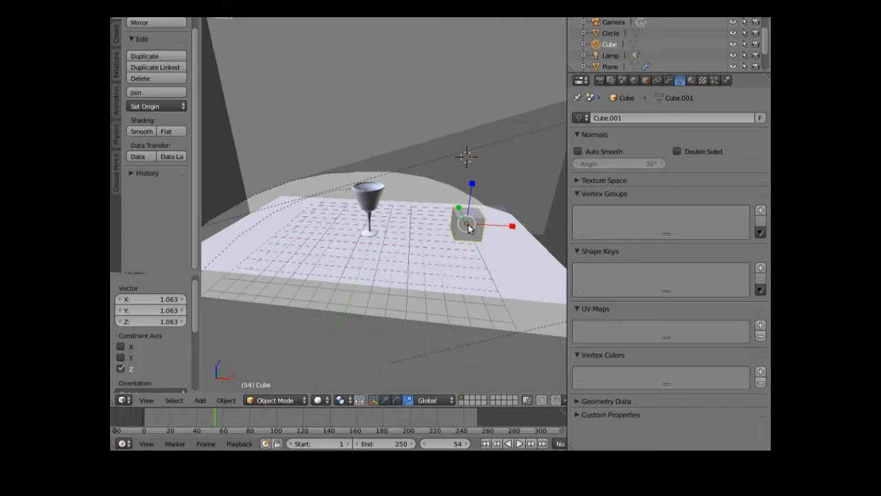
pyautogui.click(147, 401)
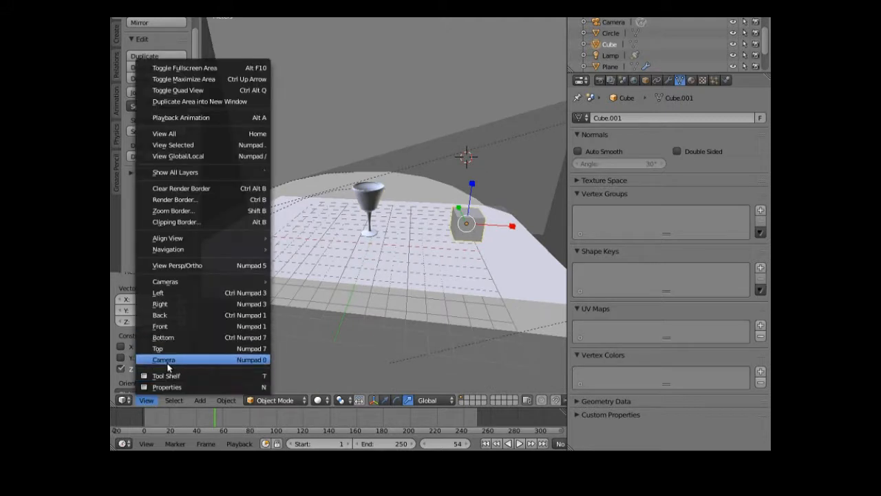
pyautogui.click(167, 362)
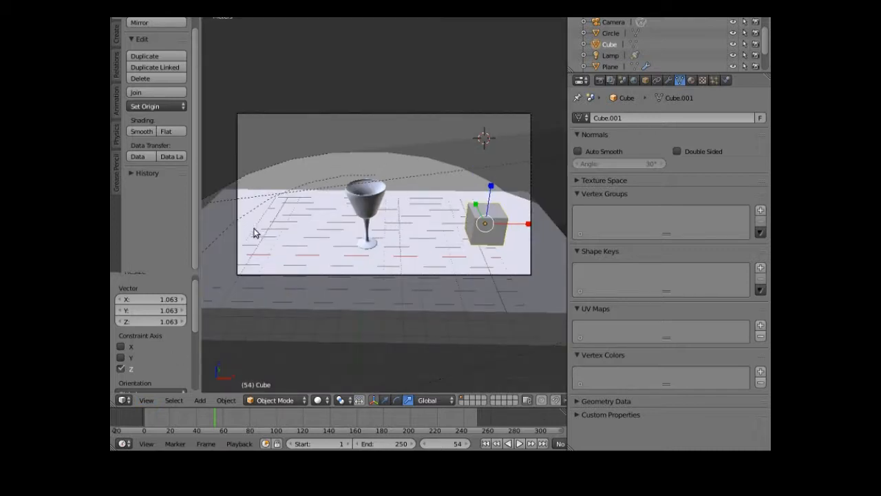
# - Scale the cube by about 2.04 along X and about 1.28 along Y to form a box
pyautogui.rightClick(480, 230)
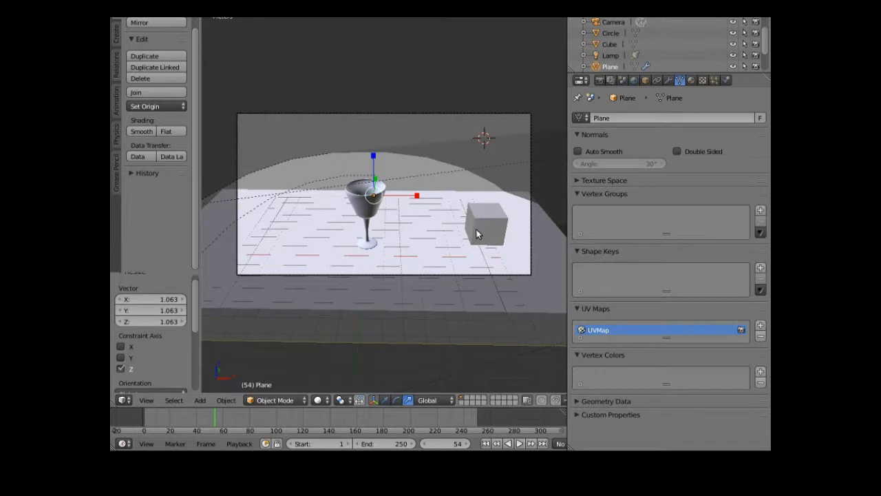
pyautogui.rightClick(485, 222)
pyautogui.click(385, 400)
pyautogui.click(408, 400)
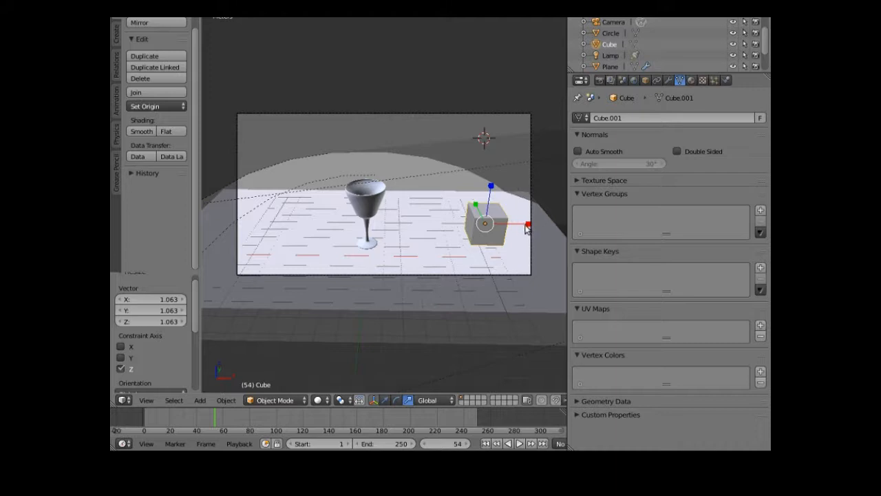
pyautogui.moveTo(529, 228); pyautogui.dragTo(213, 229)
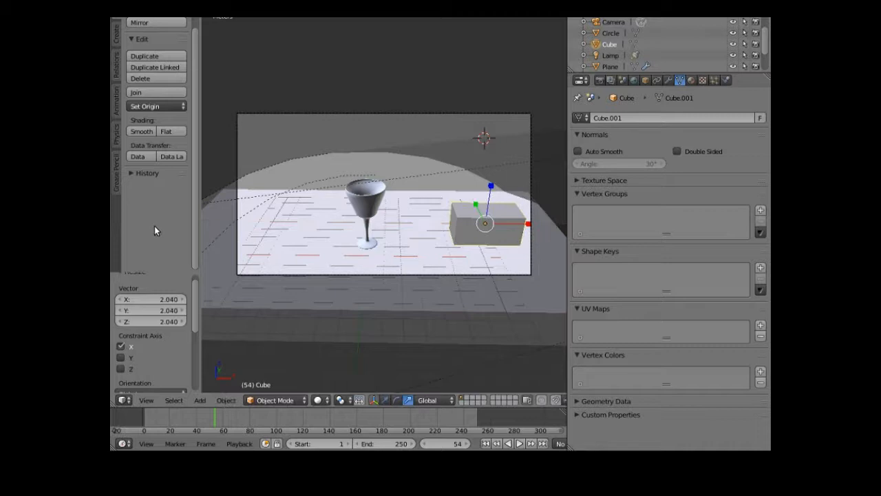
pyautogui.press('s')
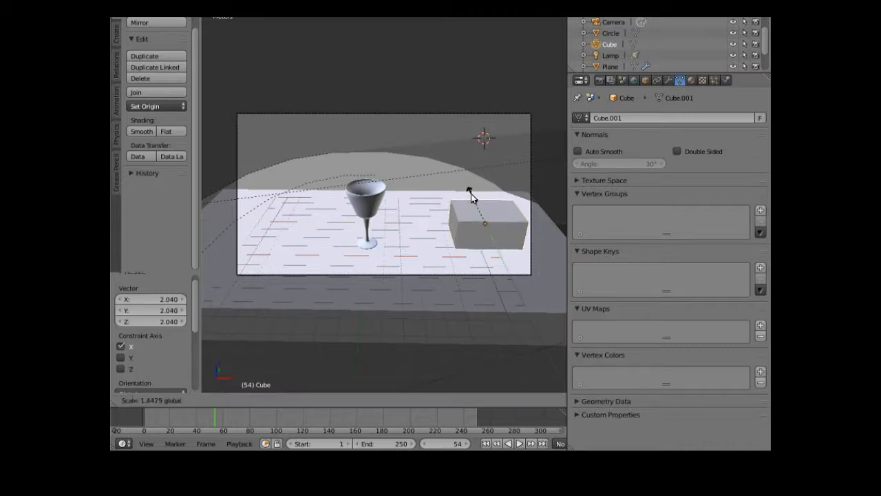
pyautogui.click(471, 199)
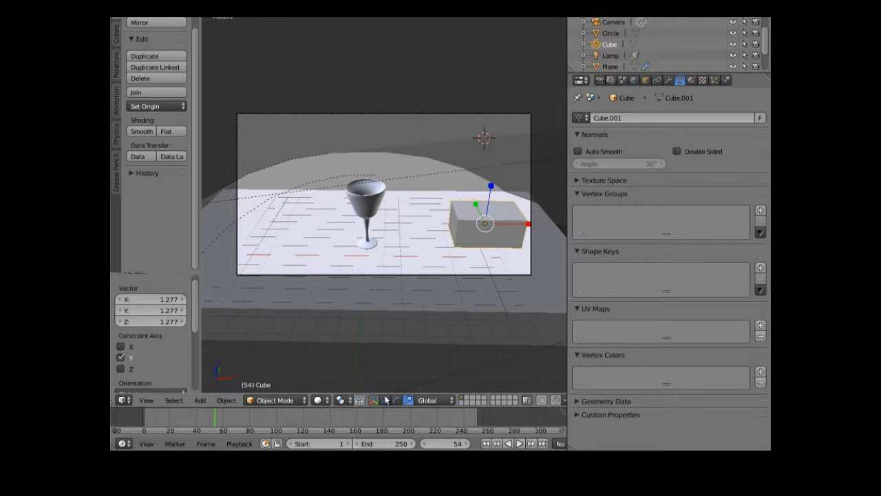
# - Move the box about -2.72 m along X, closer to the wine glass
pyautogui.click(385, 400)
pyautogui.moveTo(527, 225); pyautogui.dragTo(482, 232)
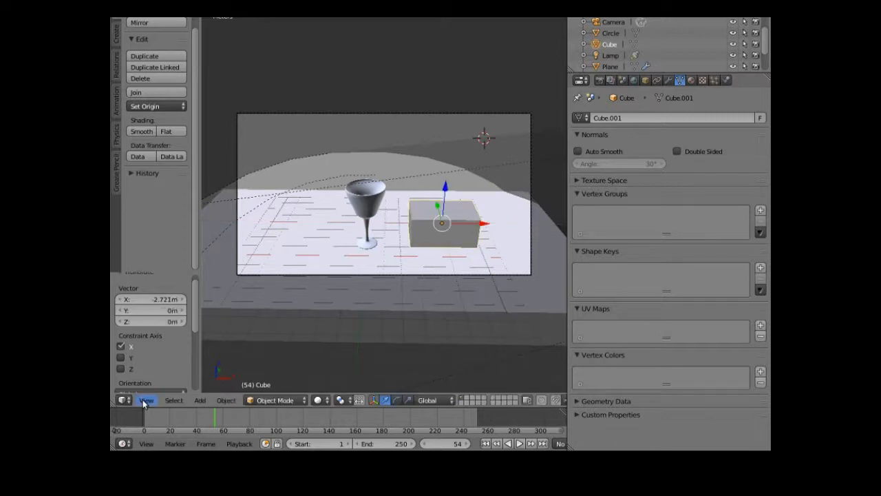
# - Show the scene in an orthographic front view
pyautogui.click(145, 401)
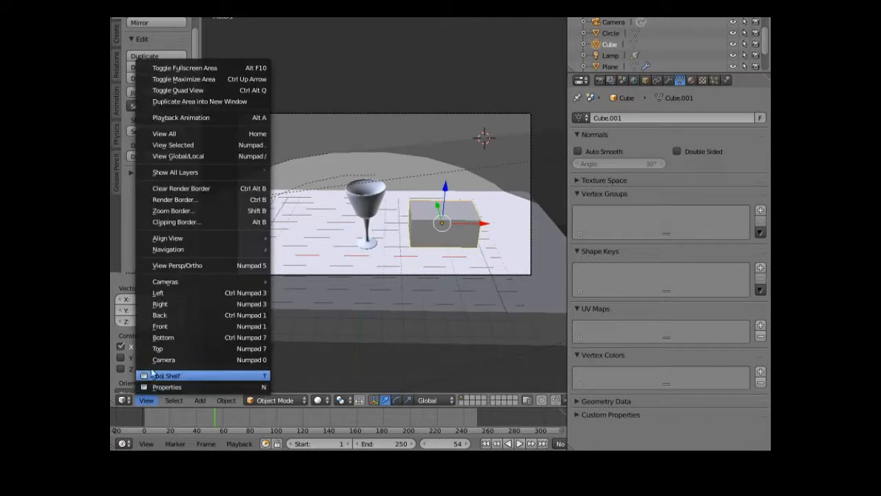
pyautogui.click(170, 326)
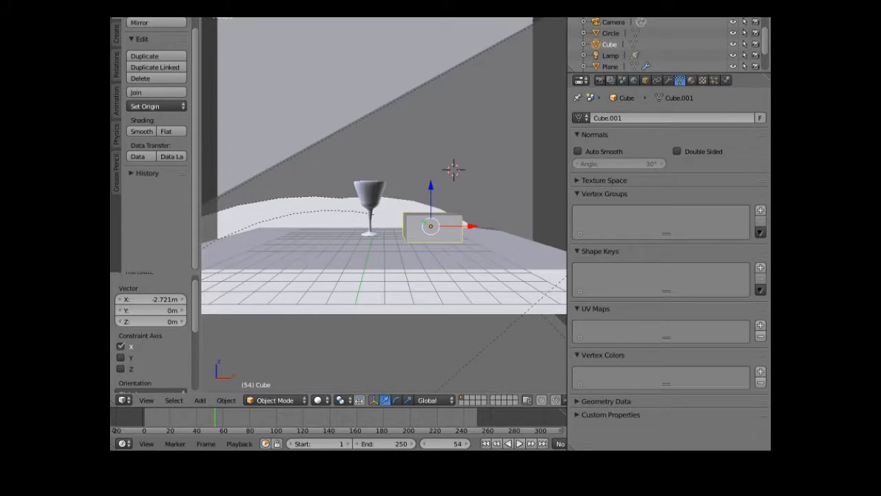
pyautogui.click(147, 401)
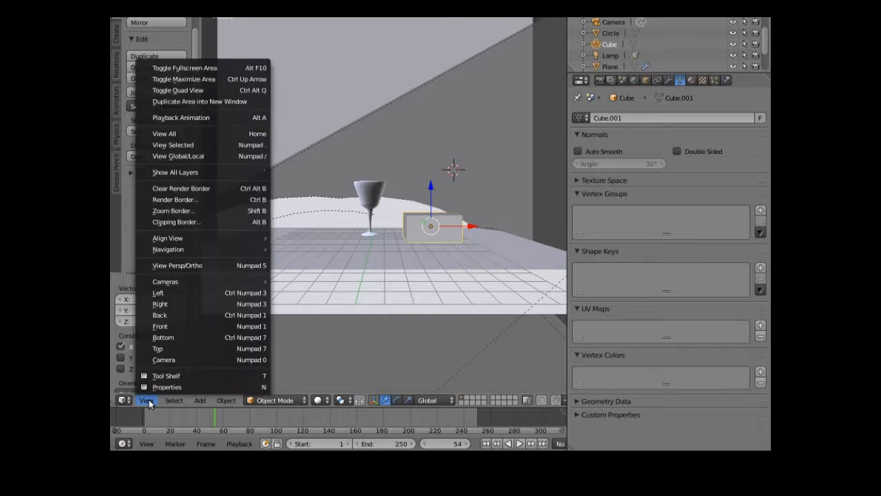
pyautogui.click(173, 266)
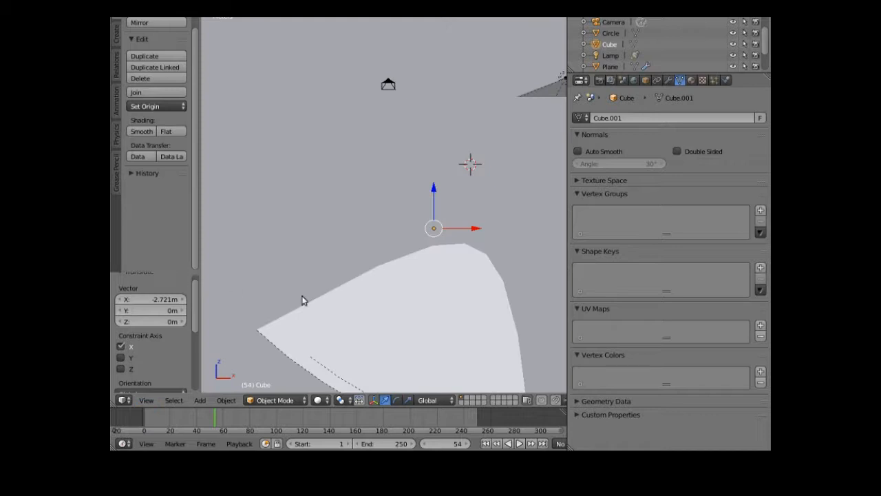
pyautogui.scroll(-4, 353, 294)
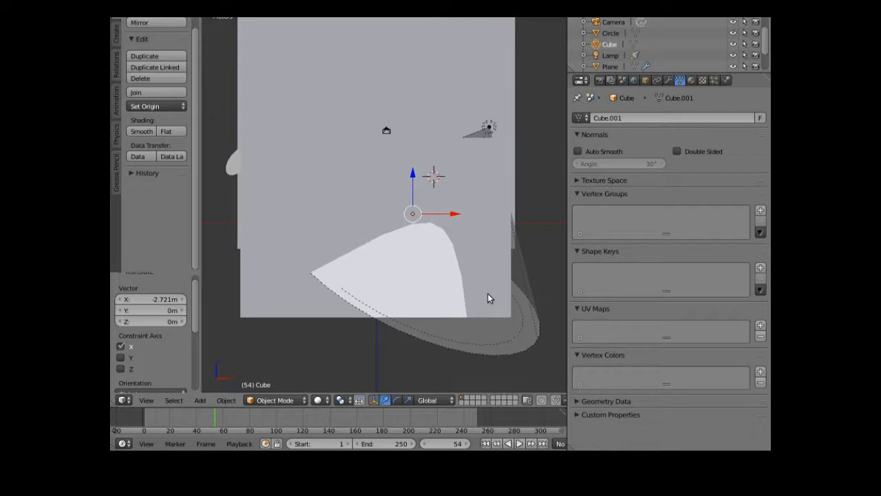
# - Hide the interior plane in front of the table from the viewport, but keep it enabled for rendering
pyautogui.rightClick(514, 263)
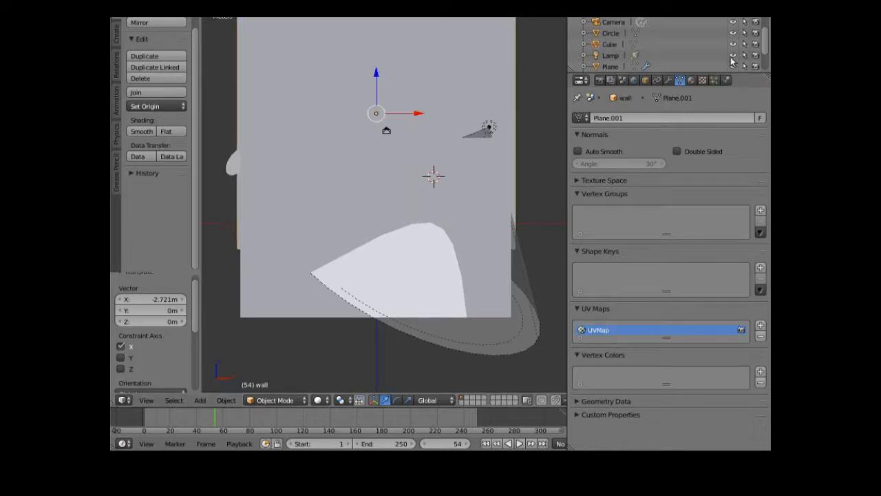
pyautogui.scroll(-1, 656, 48)
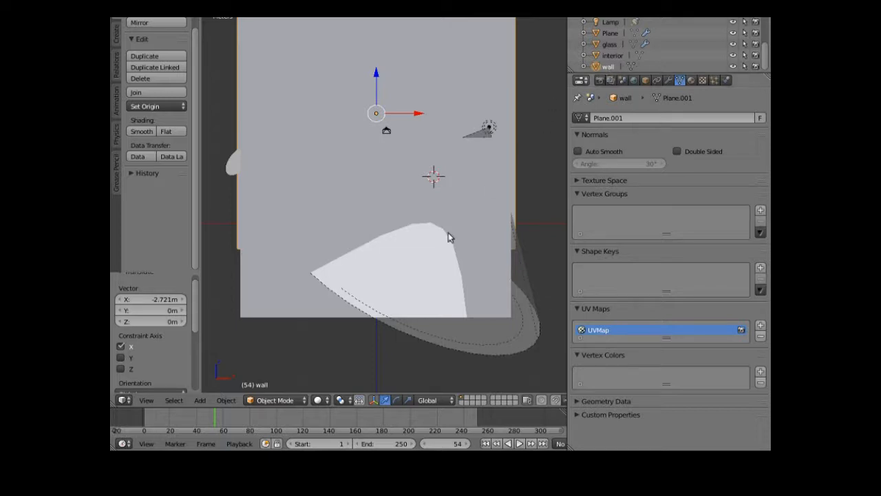
pyautogui.moveTo(349, 309); pyautogui.dragTo(528, 309, button='middle')
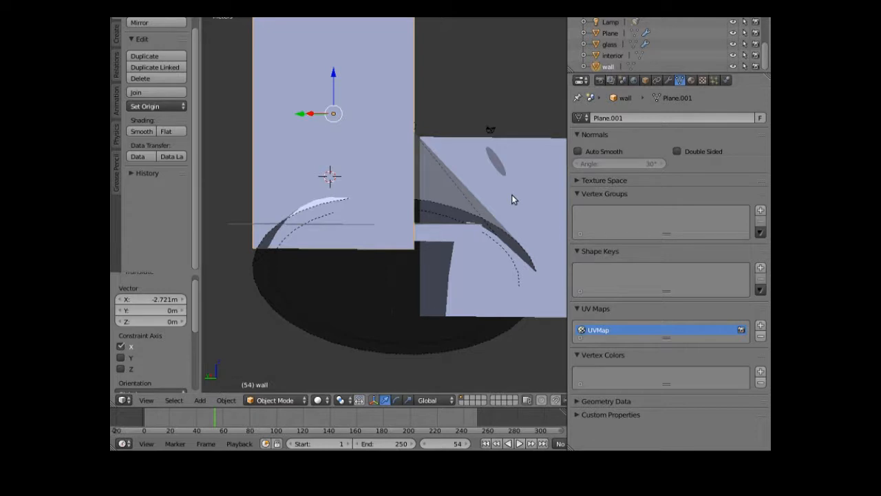
pyautogui.rightClick(474, 314)
pyautogui.moveTo(474, 315); pyautogui.dragTo(330, 310, button='middle')
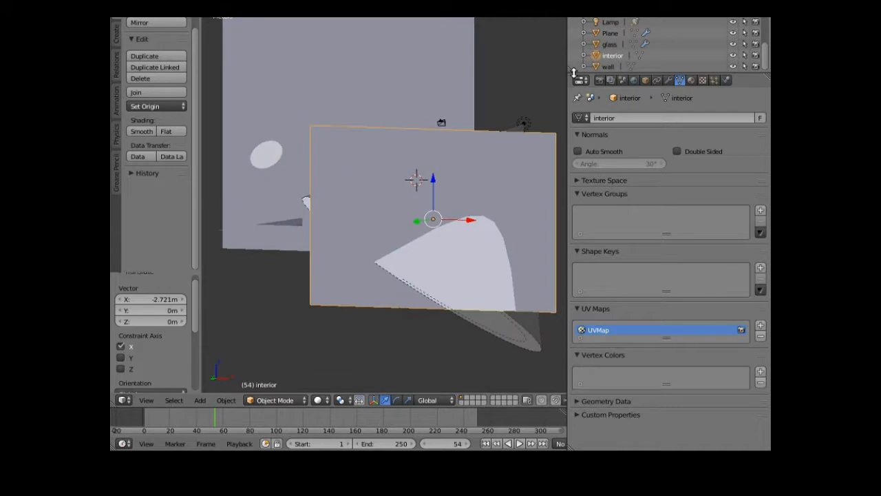
pyautogui.click(734, 56)
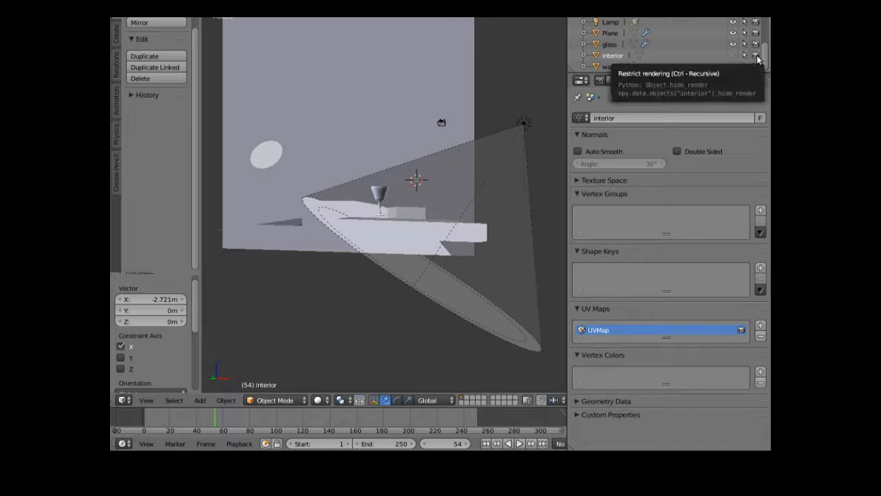
pyautogui.click(756, 58)
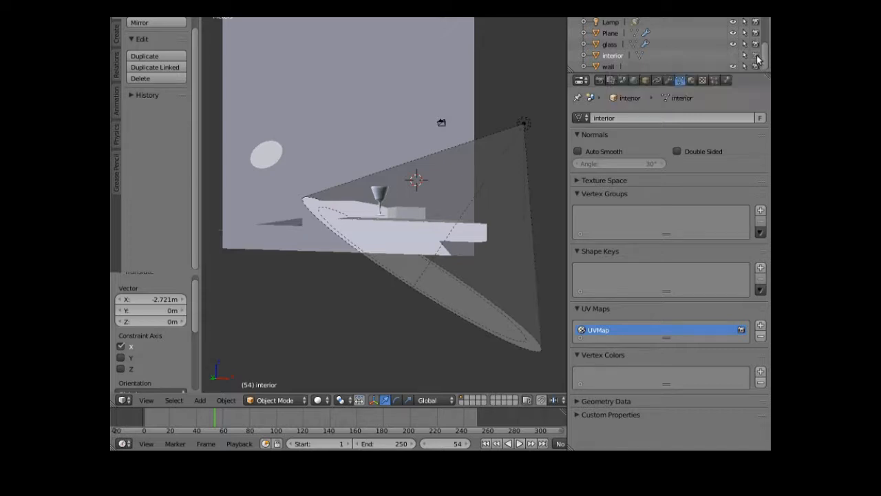
pyautogui.click(758, 57)
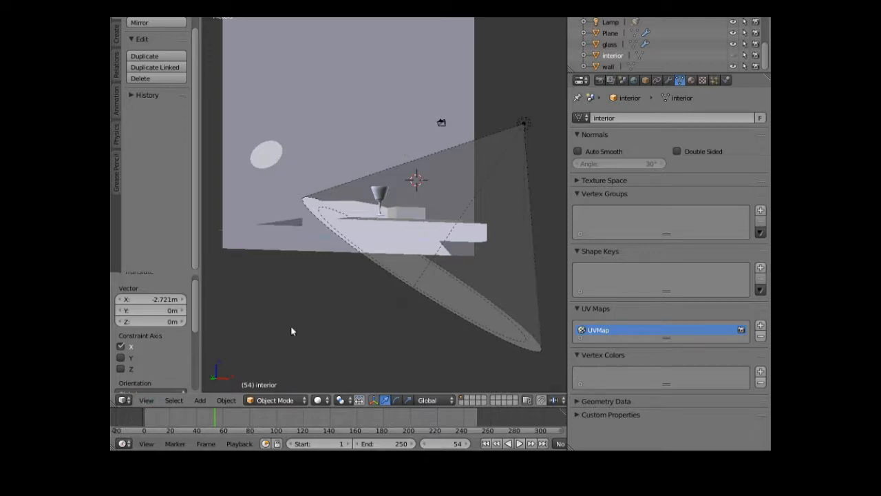
# - Show the wine glass and box close up in the front view
pyautogui.scroll(6, 313, 305)
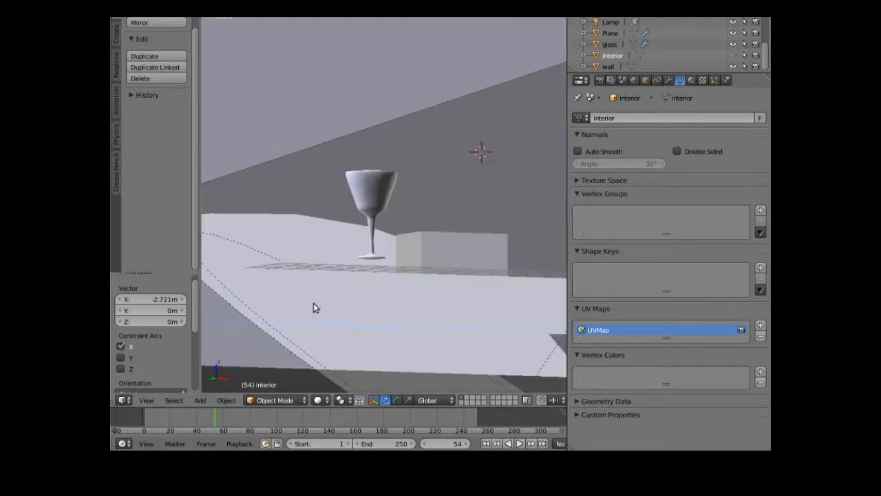
pyautogui.click(146, 400)
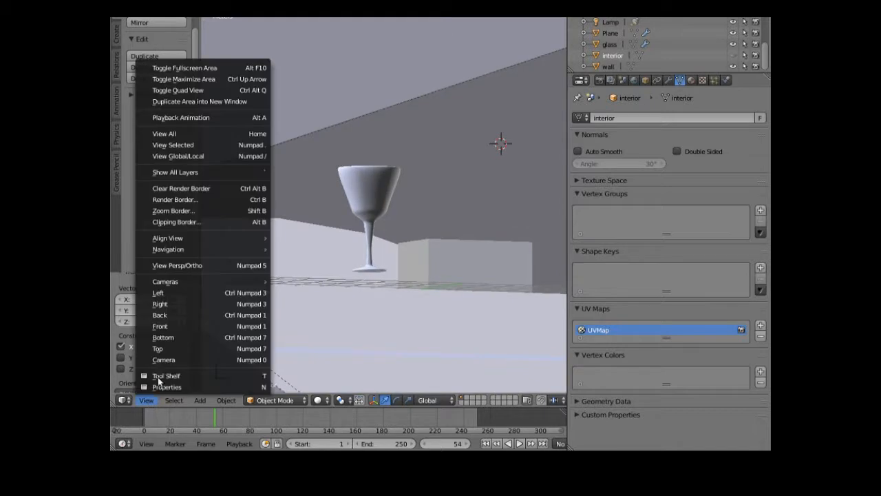
pyautogui.click(177, 324)
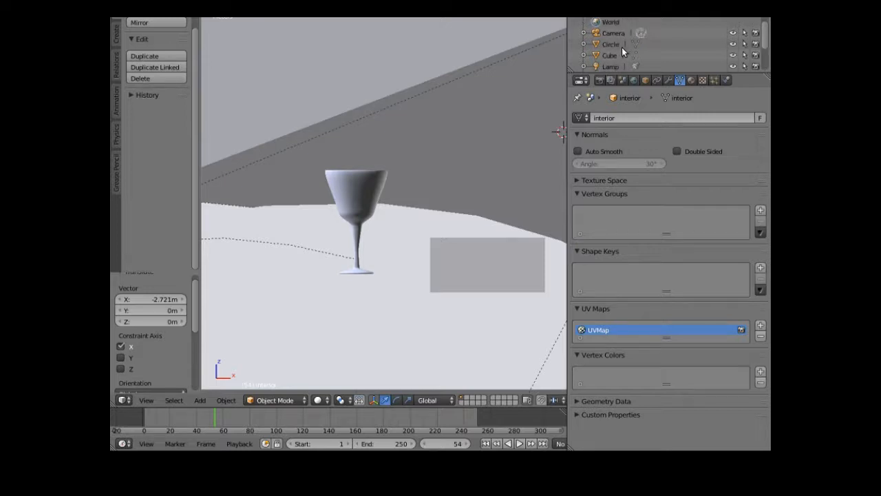
# - Set the table plane material's viewport color to light green with R 0.362, G 0.800 and B 0.322
pyautogui.rightClick(382, 319)
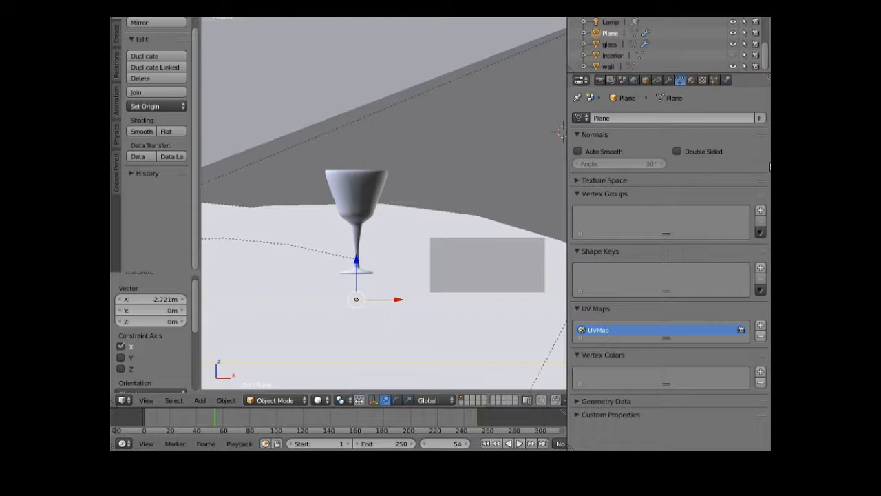
pyautogui.moveTo(764, 60); pyautogui.dragTo(764, 59)
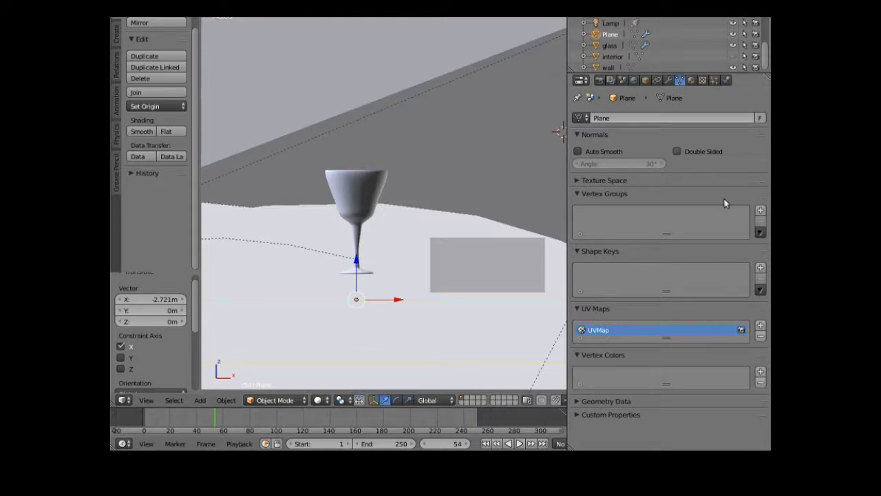
pyautogui.click(691, 80)
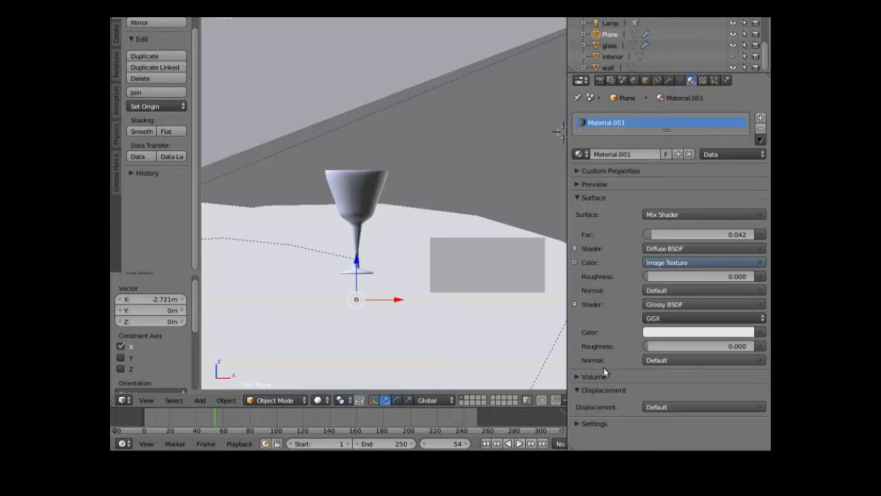
pyautogui.click(582, 424)
pyautogui.scroll(-3, 587, 419)
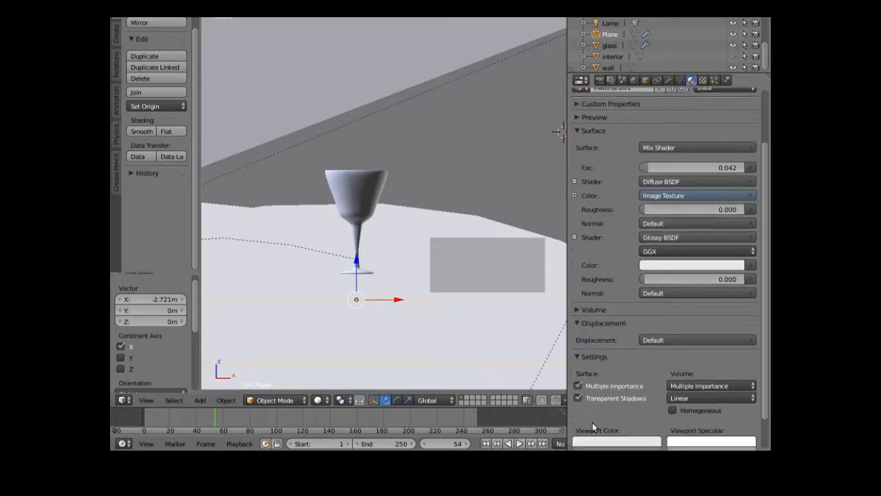
pyautogui.scroll(-2, 592, 418)
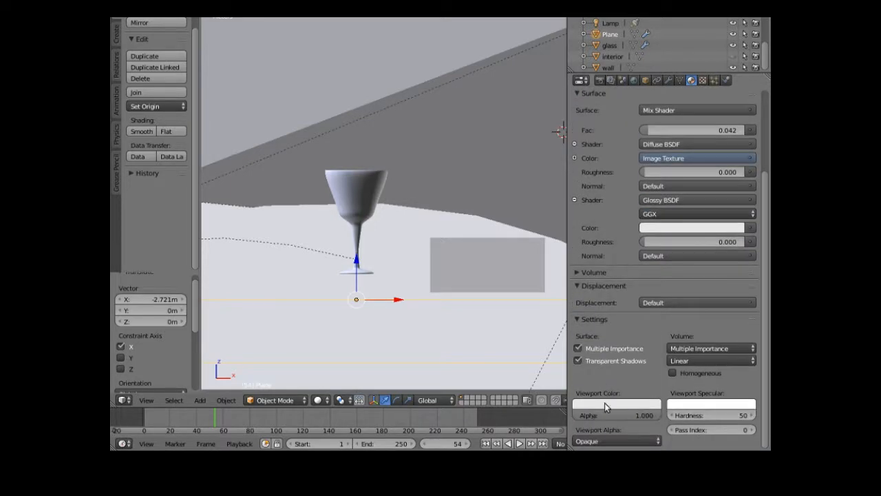
pyautogui.click(605, 405)
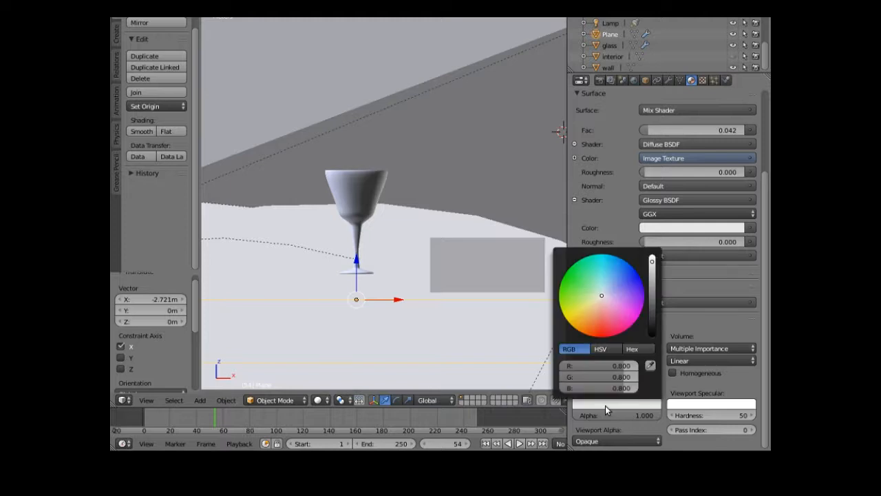
pyautogui.click(589, 294)
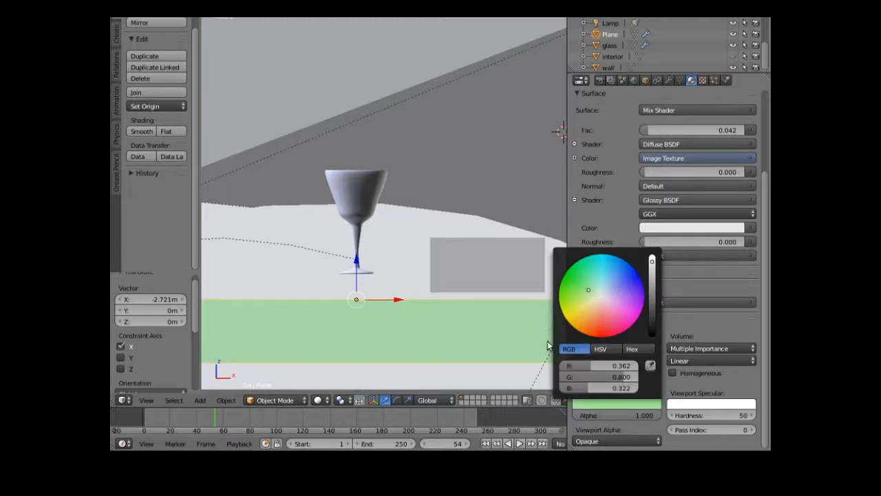
# - Lower the wine glass about 93.9 cm and the box about 24.5 cm along Z so both rest on the tabletop
pyautogui.rightClick(357, 201)
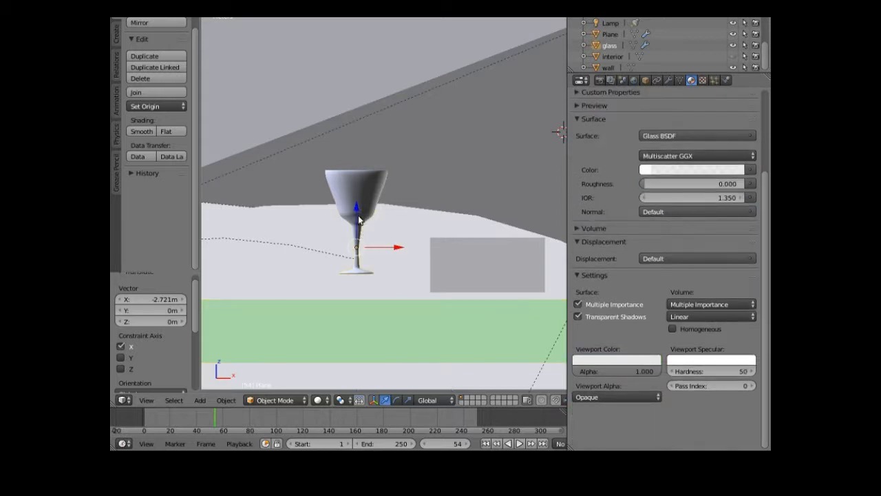
pyautogui.moveTo(358, 210); pyautogui.dragTo(356, 235)
pyautogui.rightClick(497, 264)
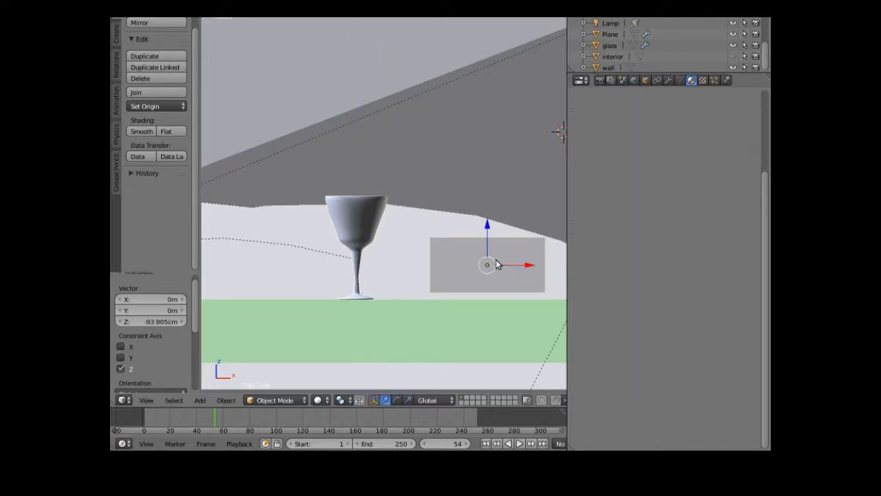
pyautogui.moveTo(488, 224); pyautogui.dragTo(488, 238)
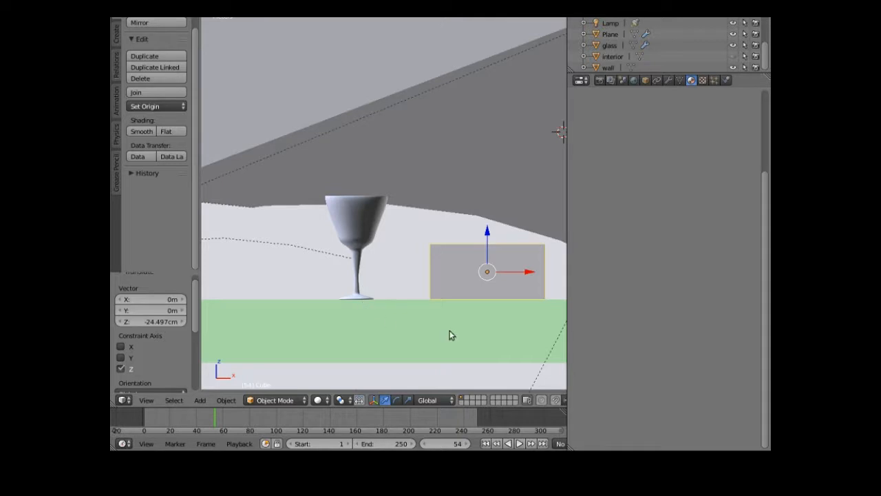
# - Frame the selected box from an angle above the table and switch the view to perspective
pyautogui.scroll(-2, 428, 336)
pyautogui.moveTo(426, 340); pyautogui.dragTo(464, 377, button='middle')
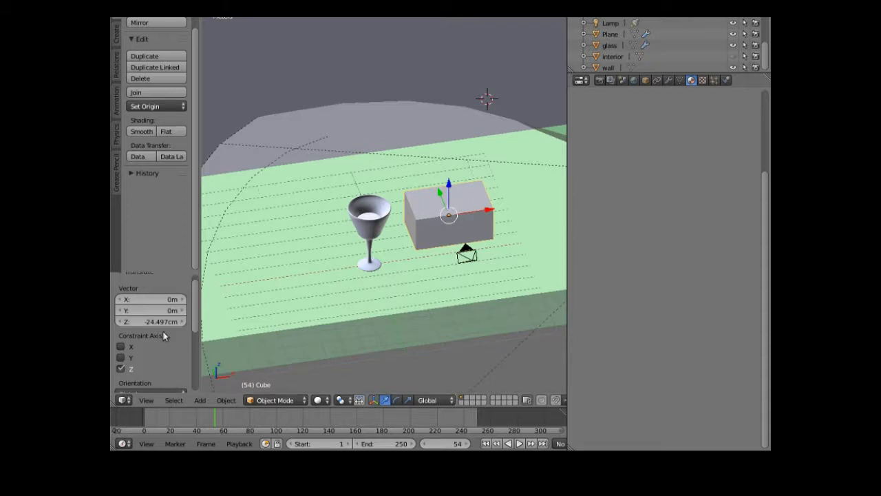
pyautogui.click(147, 400)
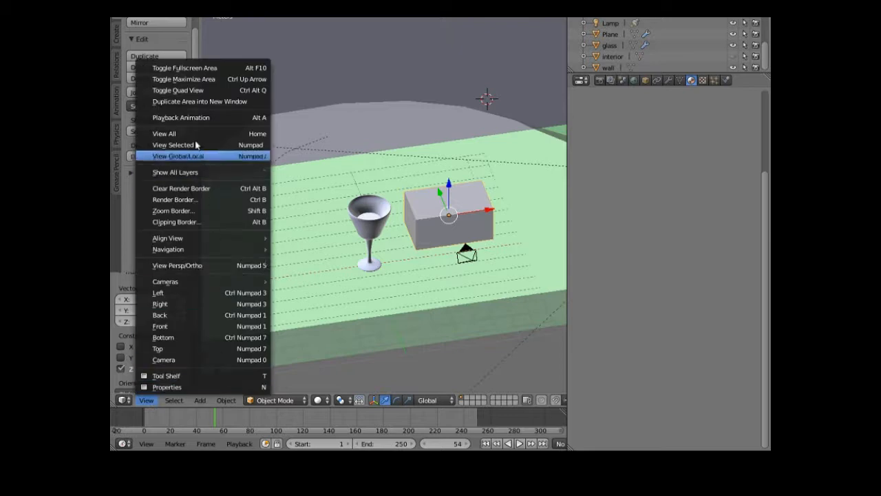
pyautogui.click(196, 145)
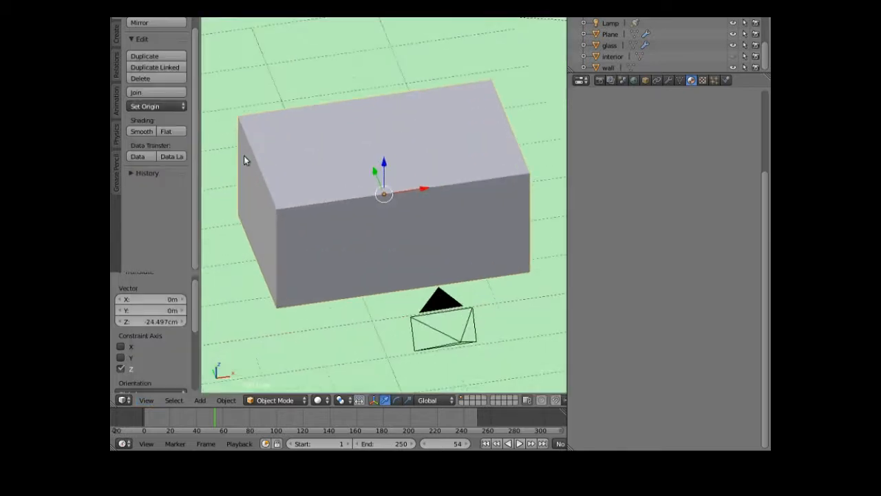
pyautogui.click(149, 401)
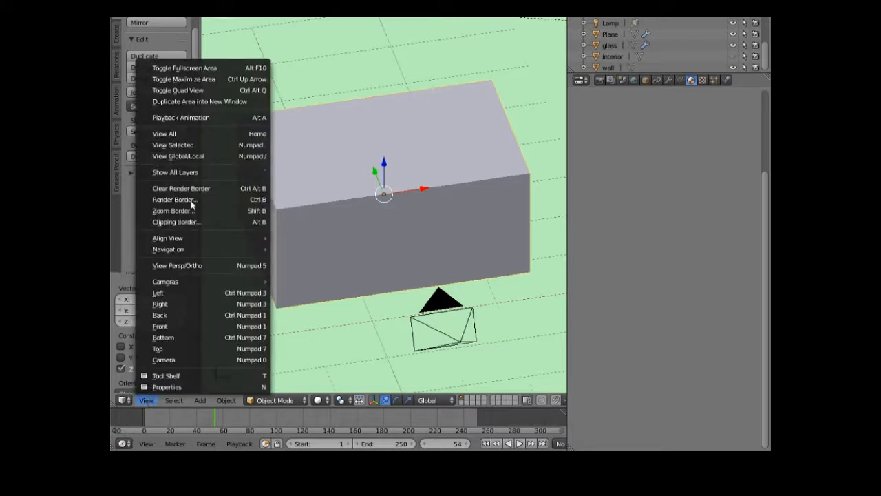
pyautogui.click(193, 267)
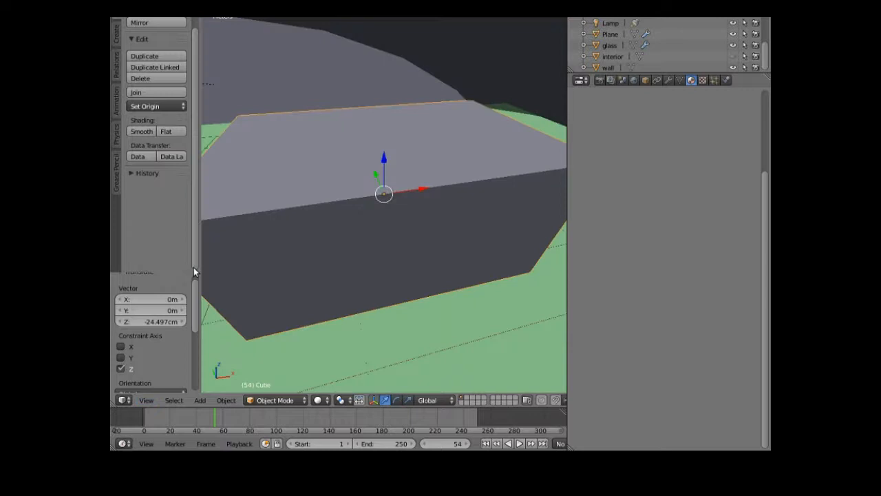
pyautogui.scroll(-4, 276, 245)
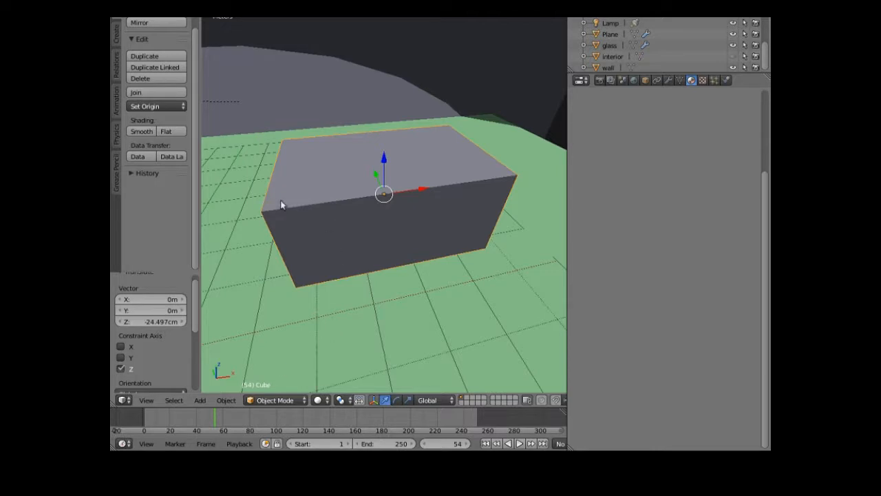
pyautogui.scroll(2, 232, 390)
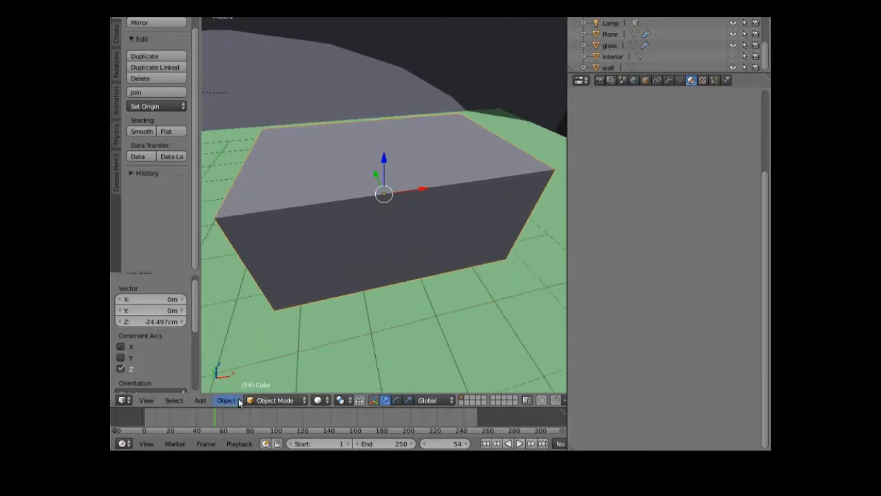
# - Enter Edit Mode on the box and add one horizontal loop cut around its sides, slid close to the top
pyautogui.click(277, 400)
pyautogui.click(279, 374)
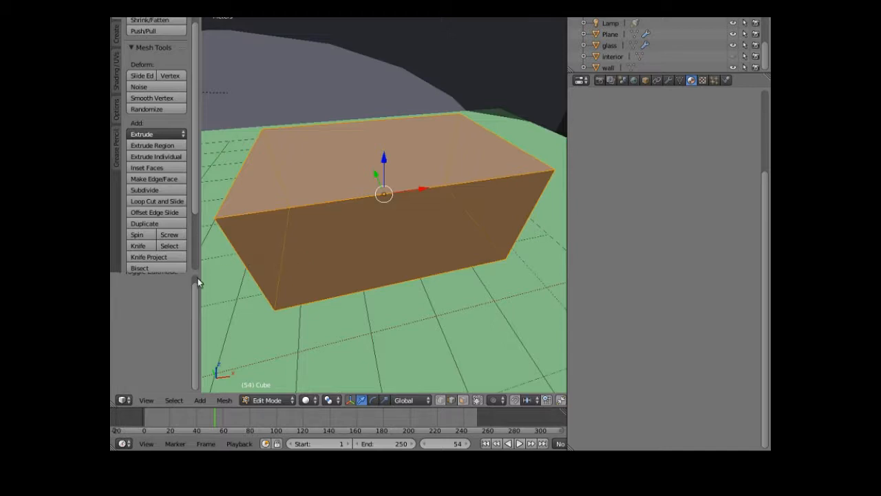
pyautogui.click(153, 200)
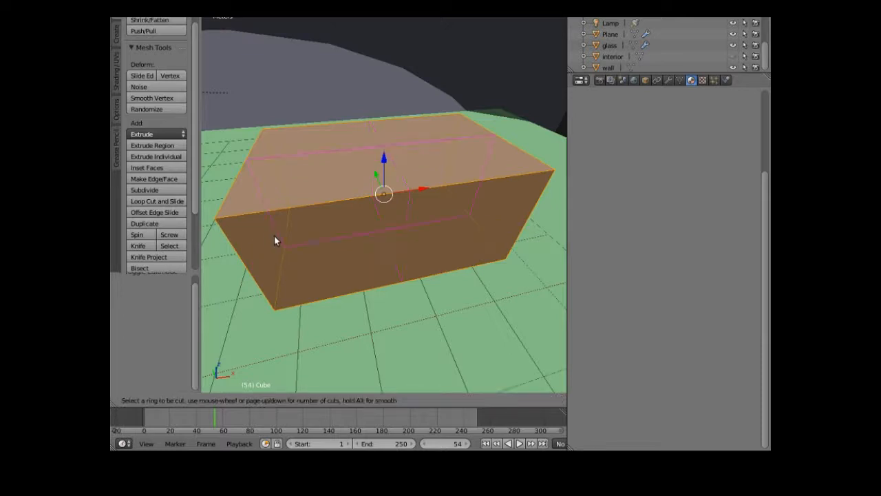
pyautogui.click(239, 254)
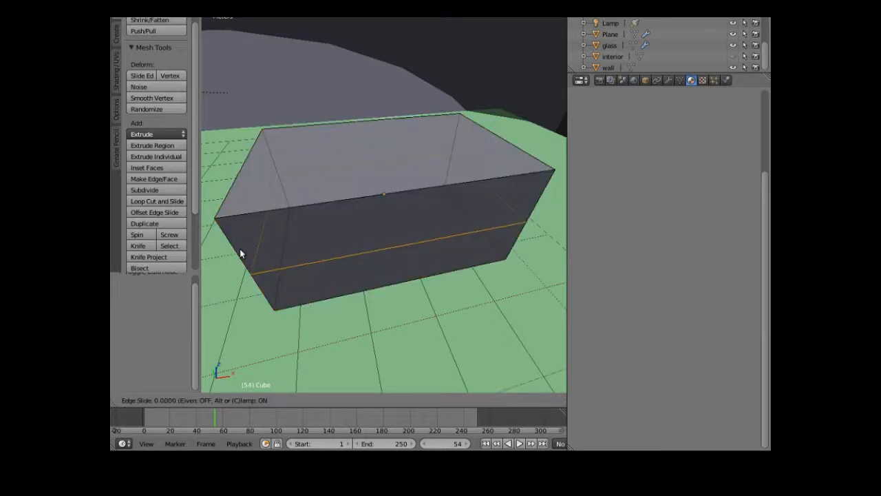
pyautogui.click(225, 216)
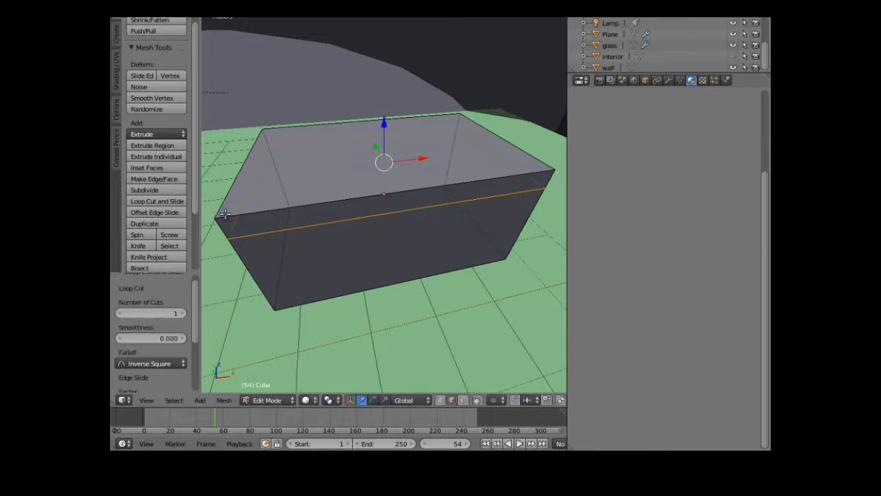
# - Add two more horizontal loop cuts around the box, closely spaced just below the first one
pyautogui.click(150, 200)
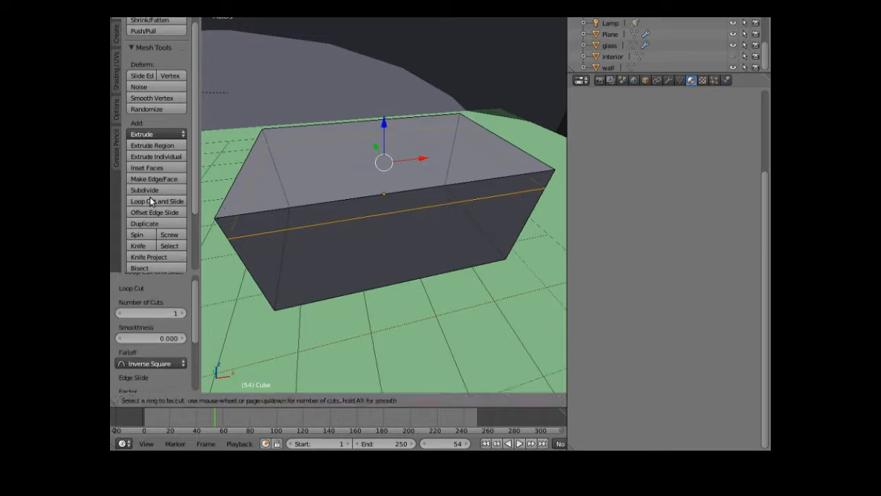
pyautogui.click(270, 305)
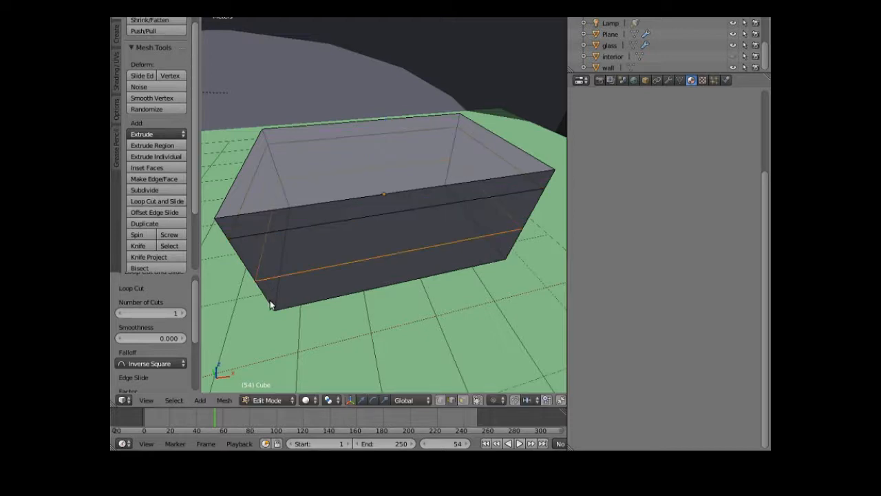
pyautogui.click(253, 262)
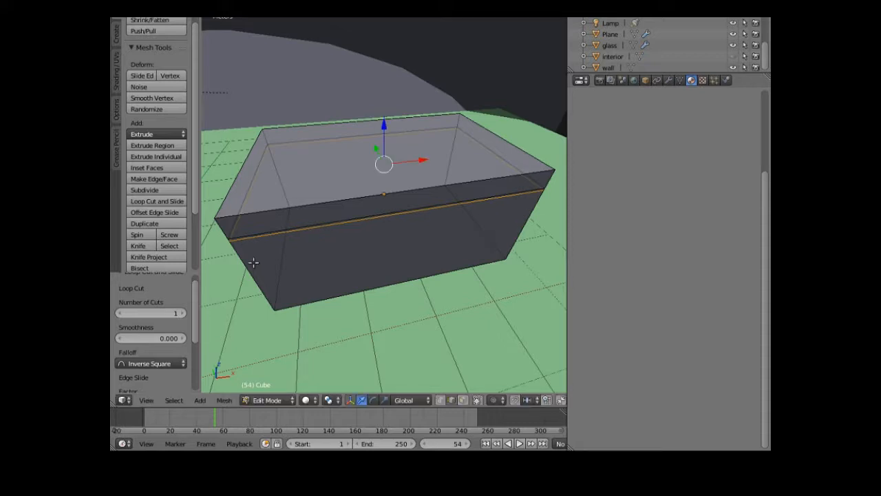
pyautogui.click(151, 202)
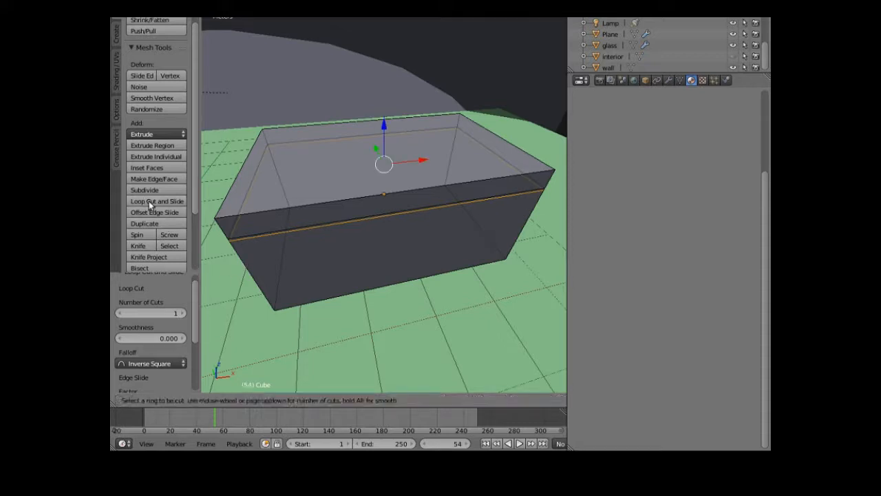
pyautogui.click(258, 289)
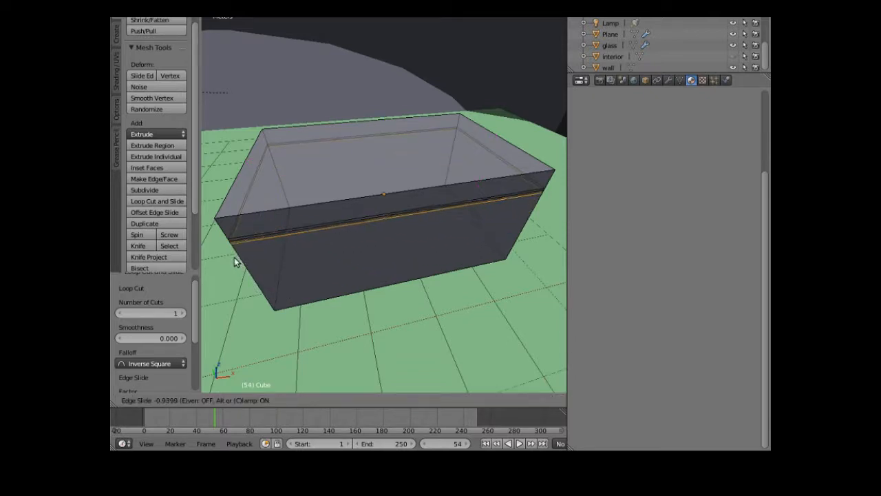
pyautogui.click(234, 260)
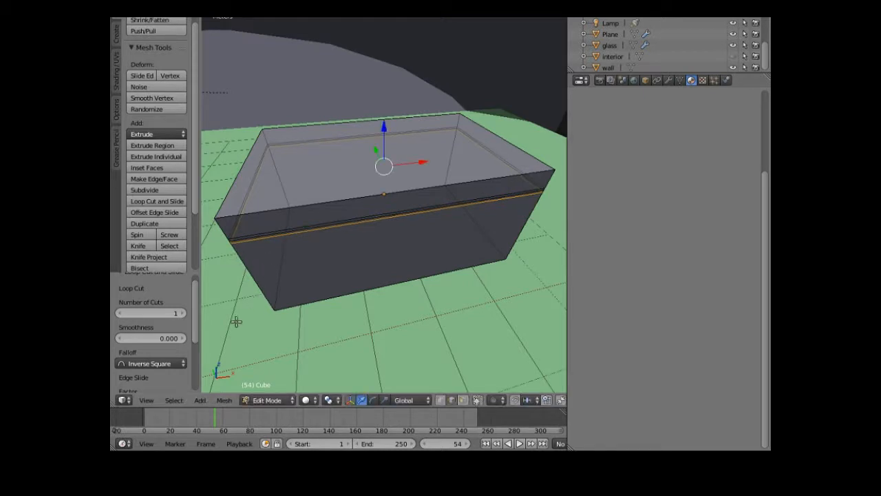
# - Switch to vertex selection and select the middle of the three closely spaced edge loops around the box
pyautogui.scroll(5, 242, 319)
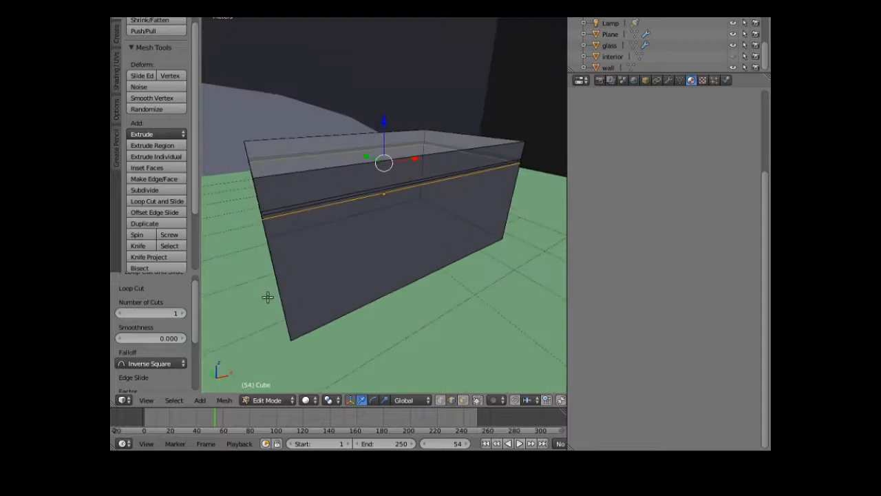
pyautogui.scroll(-5, 267, 297)
pyautogui.click(440, 401)
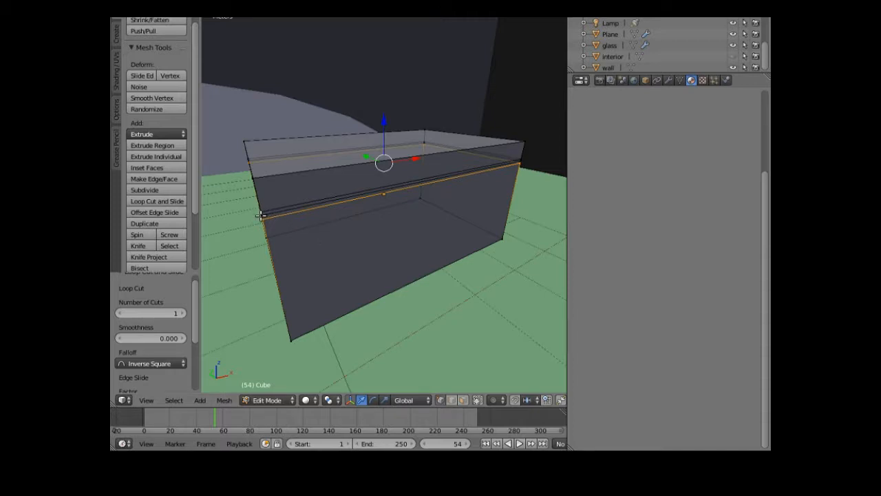
pyautogui.keyDown('alt'); pyautogui.rightClick(521, 161); pyautogui.keyUp('alt')
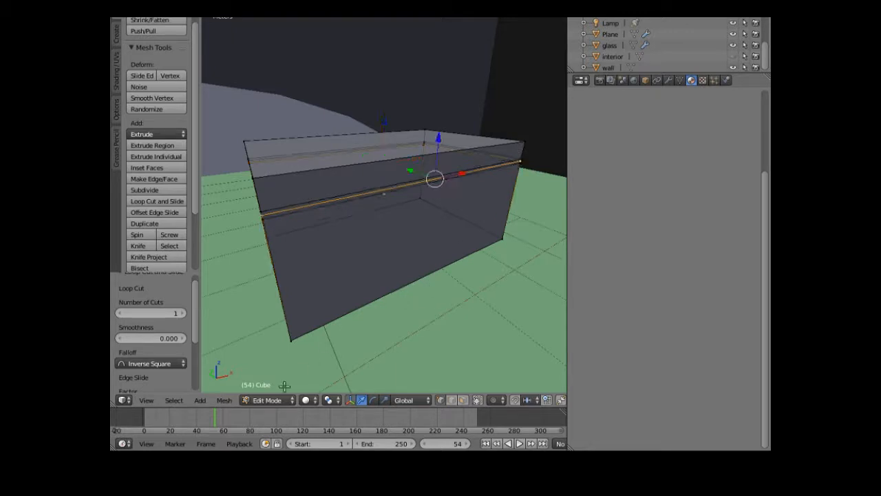
pyautogui.click(173, 401)
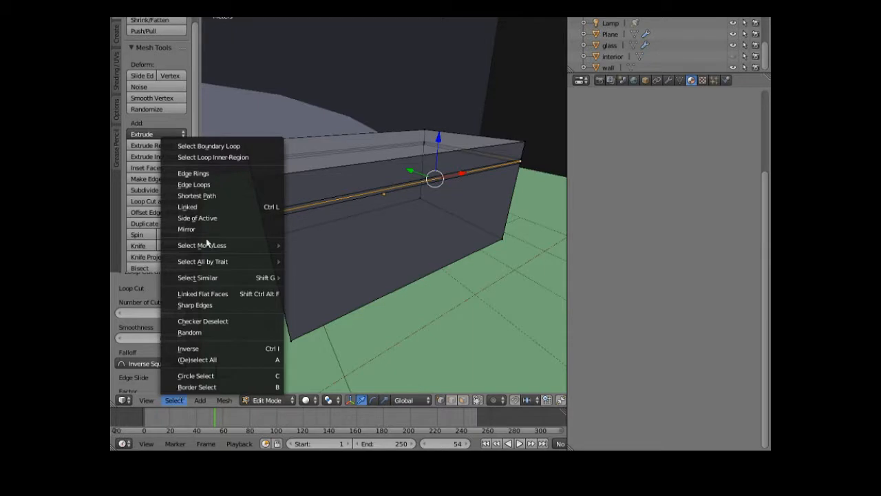
pyautogui.click(215, 185)
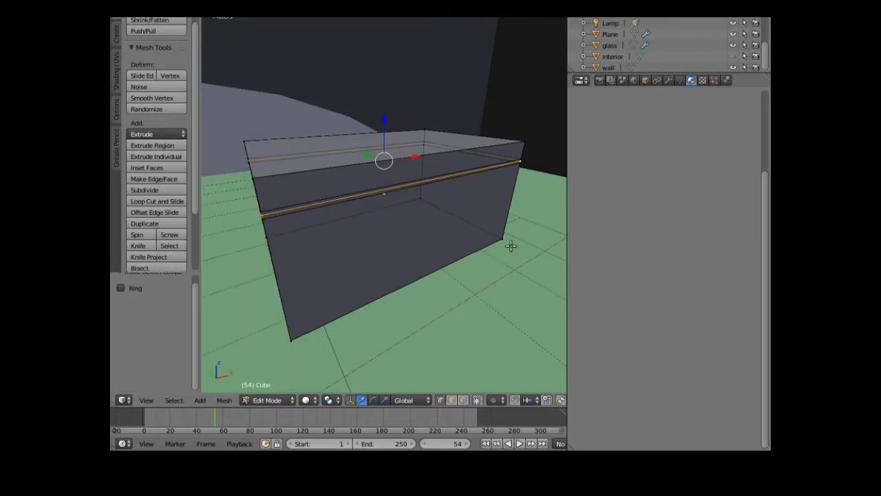
# - Scale the selected middle edge loop inward to about 0.951 to form a groove around the box
pyautogui.press('s')
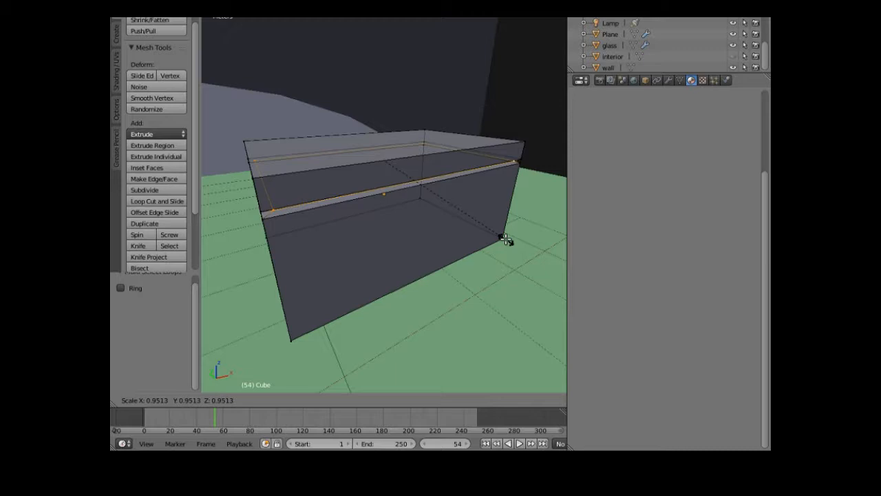
pyautogui.click(507, 239)
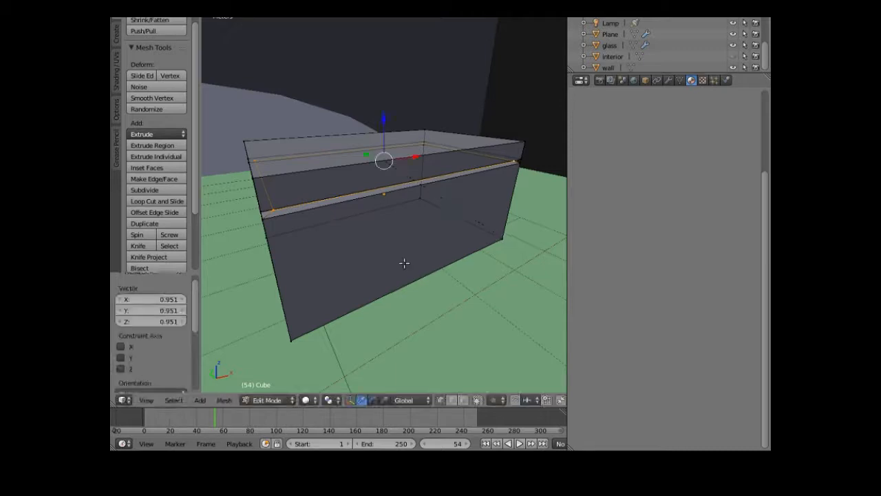
pyautogui.moveTo(384, 267)
pyautogui.mouseDown(button='middle')
pyautogui.moveTo(421, 252)
pyautogui.moveTo(433, 262)
pyautogui.moveTo(415, 262)
pyautogui.moveTo(411, 250)
pyautogui.moveTo(388, 261)
pyautogui.mouseUp(button='middle')
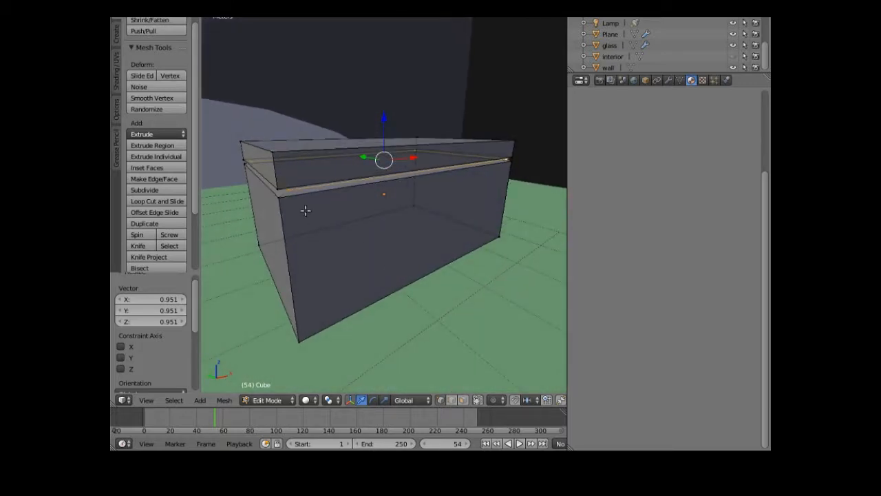
# - Select the full edge loop along the lid's lower rim and move it down about 4.1 cm to narrow the seam
pyautogui.rightClick(279, 191)
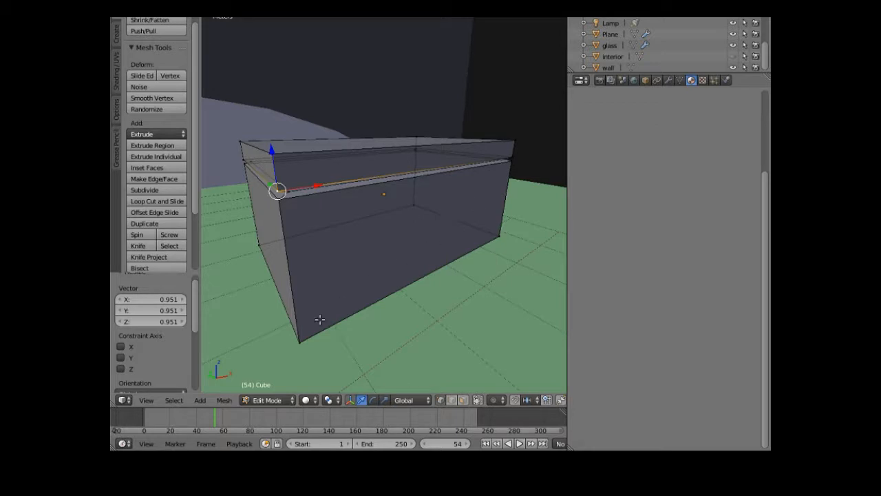
pyautogui.keyDown('shift'); pyautogui.rightClick(504, 164); pyautogui.keyUp('shift')
pyautogui.click(171, 401)
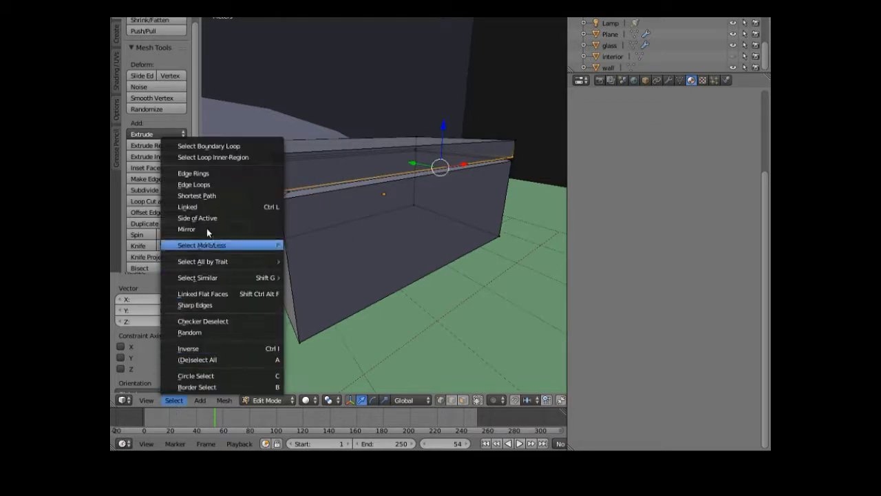
pyautogui.click(195, 185)
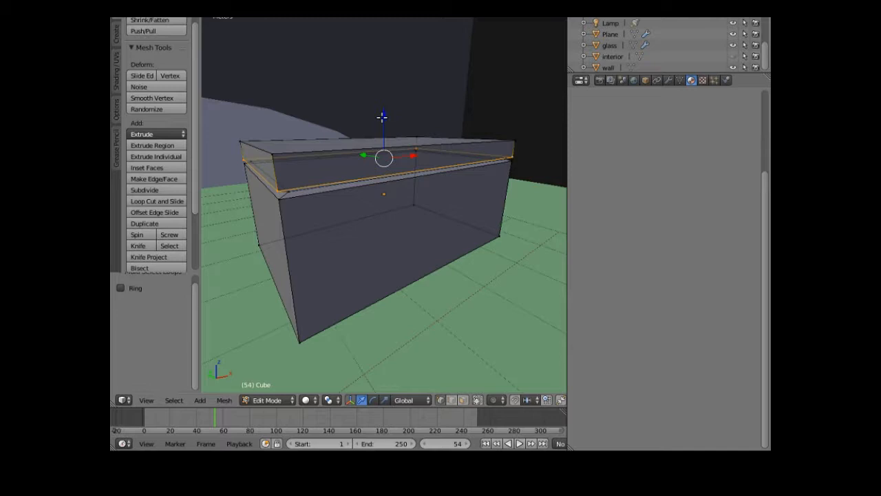
pyautogui.moveTo(383, 117); pyautogui.dragTo(382, 120)
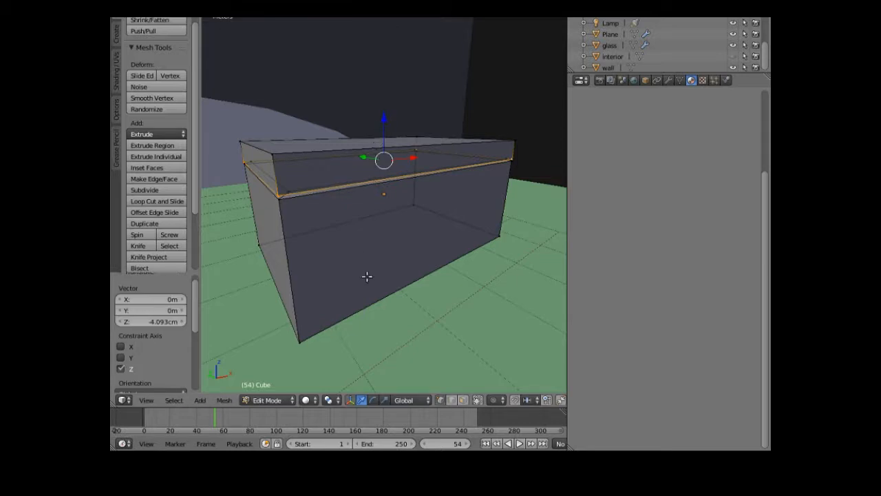
# - Add one centered lengthwise loop cut running over the lid and down both short ends of the box
pyautogui.moveTo(375, 285); pyautogui.dragTo(388, 305, button='middle')
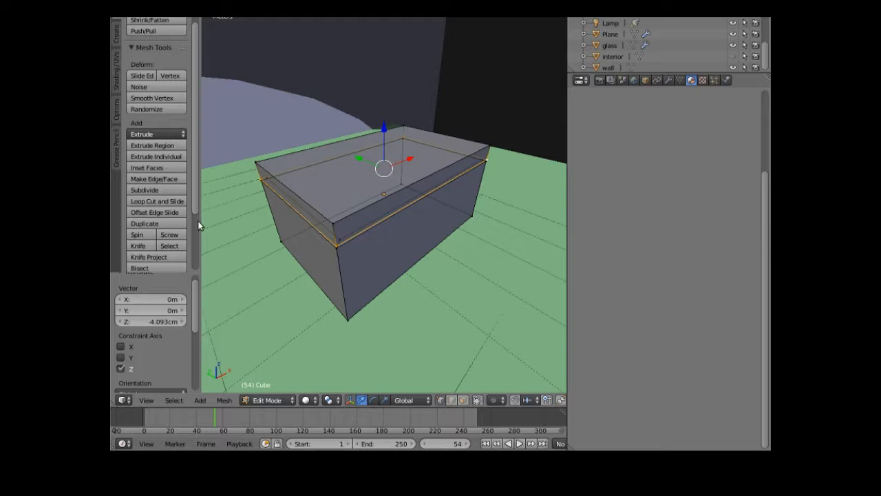
pyautogui.click(159, 201)
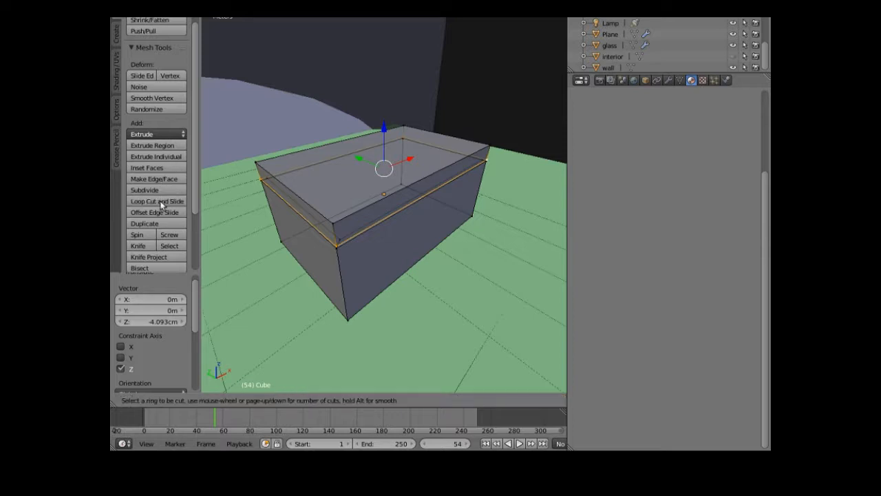
pyautogui.click(280, 197)
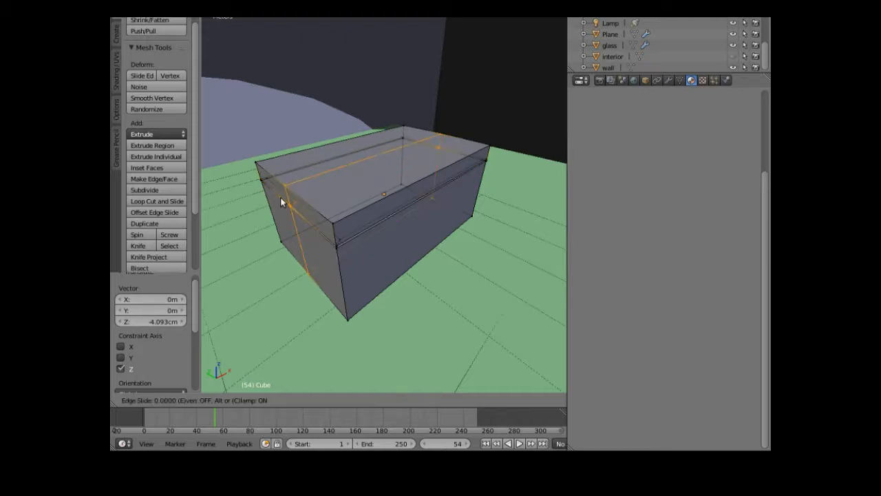
pyautogui.click(280, 197)
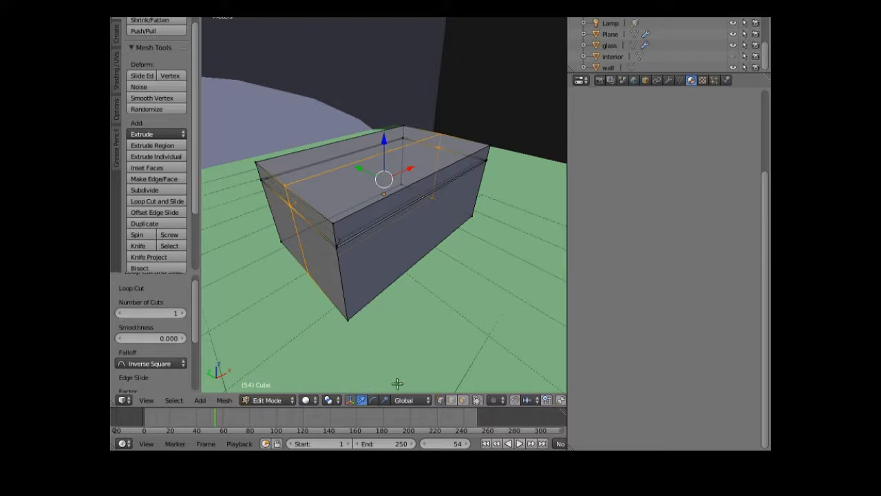
# - In edge selection mode, select the lid's central top edge and raise it about 30.5 cm along Z into a ridge
pyautogui.click(451, 400)
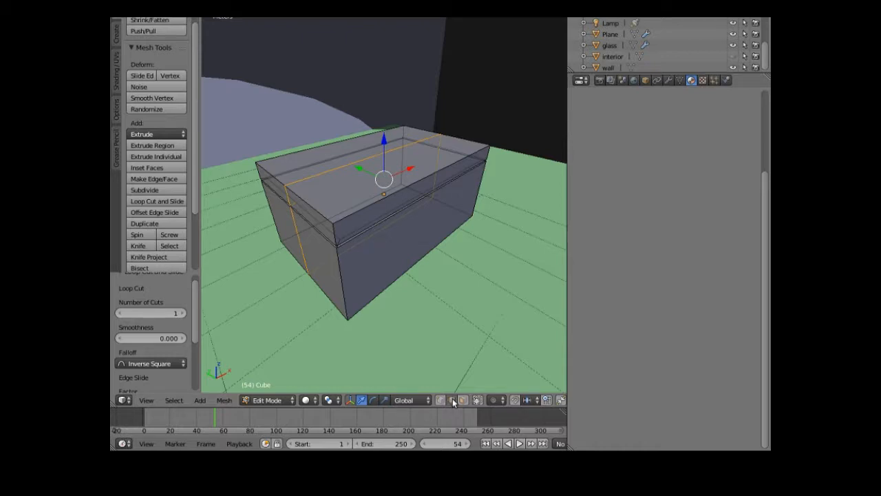
pyautogui.rightClick(352, 164)
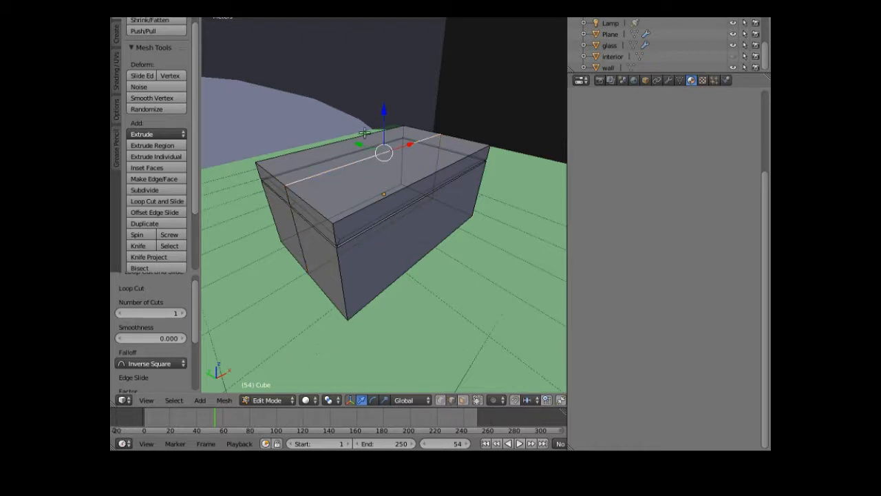
pyautogui.moveTo(384, 110); pyautogui.dragTo(383, 103)
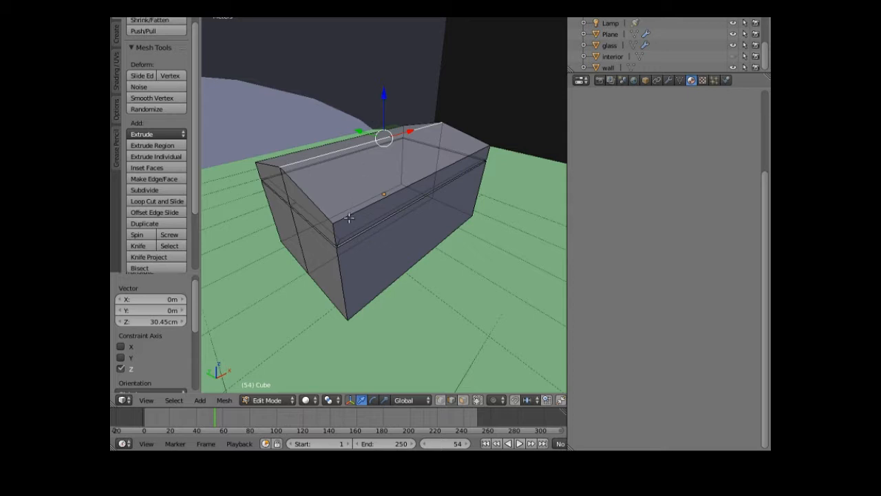
pyautogui.moveTo(339, 294)
pyautogui.mouseDown(button='middle')
pyautogui.moveTo(349, 301)
pyautogui.moveTo(420, 285)
pyautogui.moveTo(248, 301)
pyautogui.moveTo(344, 306)
pyautogui.mouseUp(button='middle')
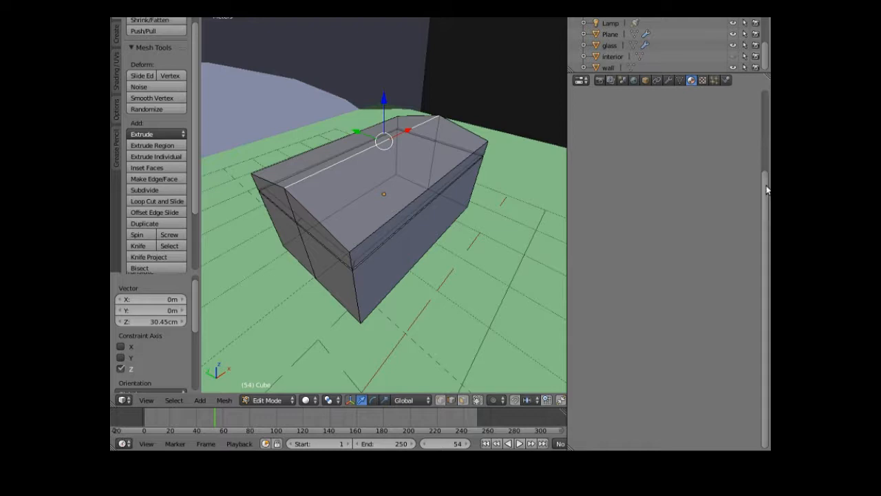
# - Create a new material for the box and name it "box"
pyautogui.moveTo(767, 190); pyautogui.dragTo(766, 67)
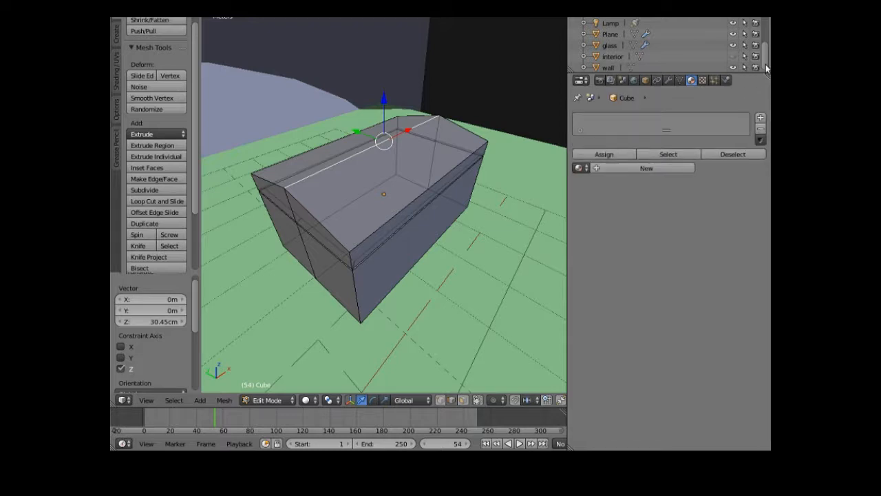
pyautogui.click(608, 169)
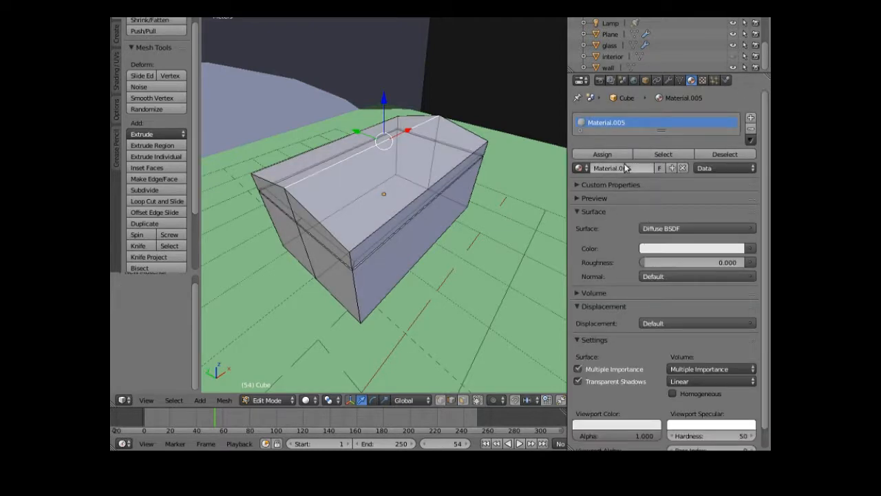
pyautogui.click(624, 165)
pyautogui.write('box')
pyautogui.press('Return')
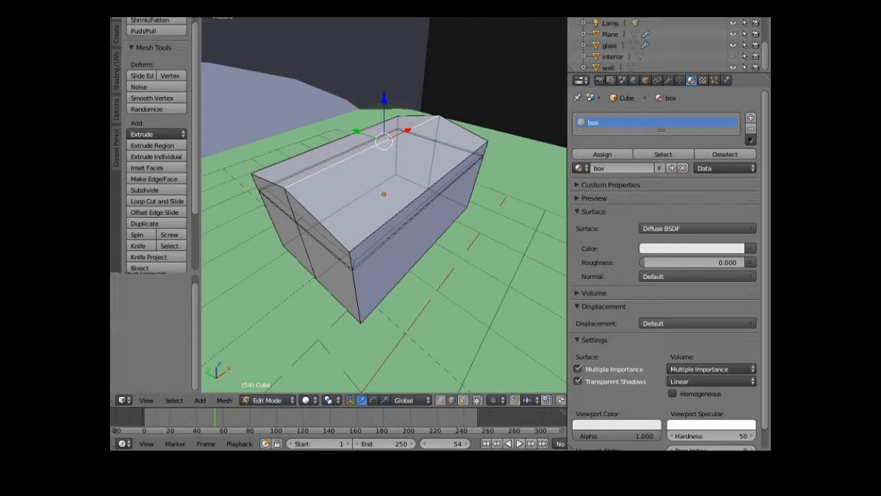
# - Switch to the UV Editing screen layout and view the box from the top
pyautogui.click(254, 17)
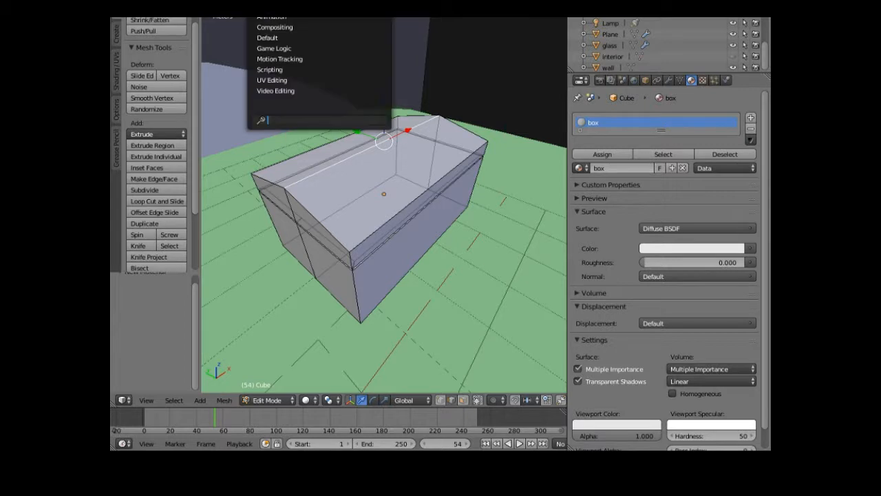
pyautogui.click(283, 80)
pyautogui.scroll(1, 470, 446)
pyautogui.click(470, 444)
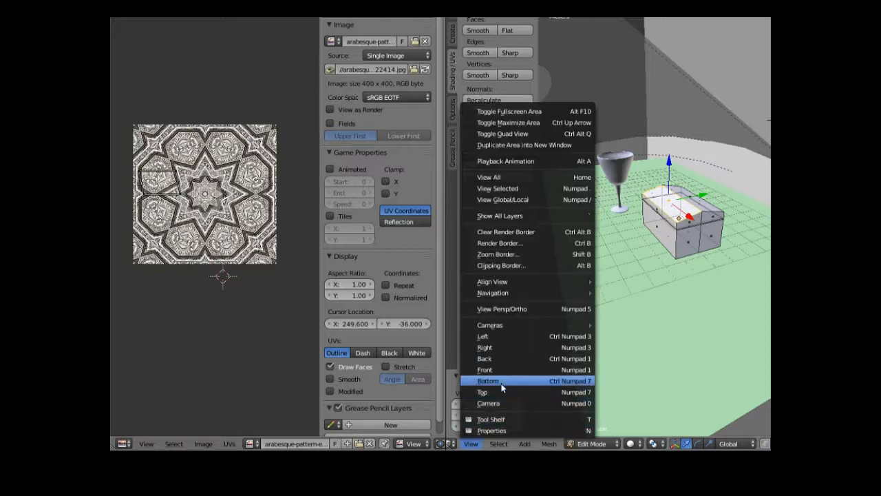
pyautogui.click(497, 393)
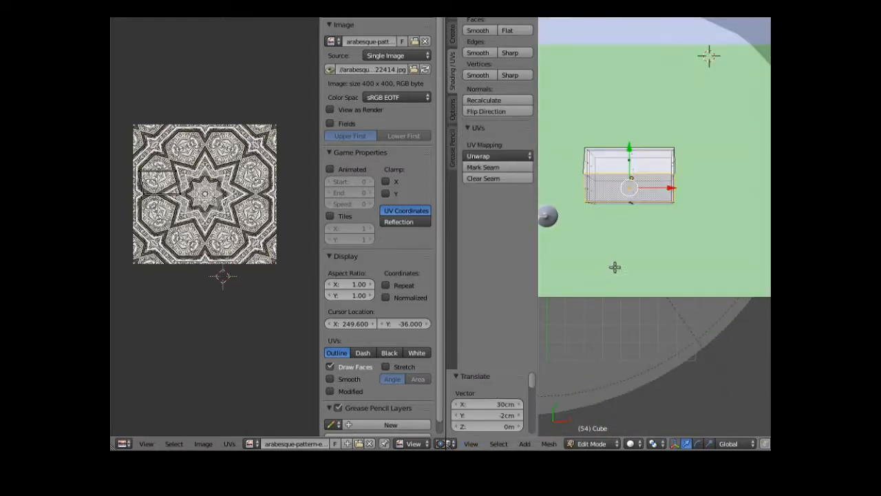
# - Unwrap only the selected lid face with Smart UV Project at an angle limit of 66
pyautogui.click(498, 158)
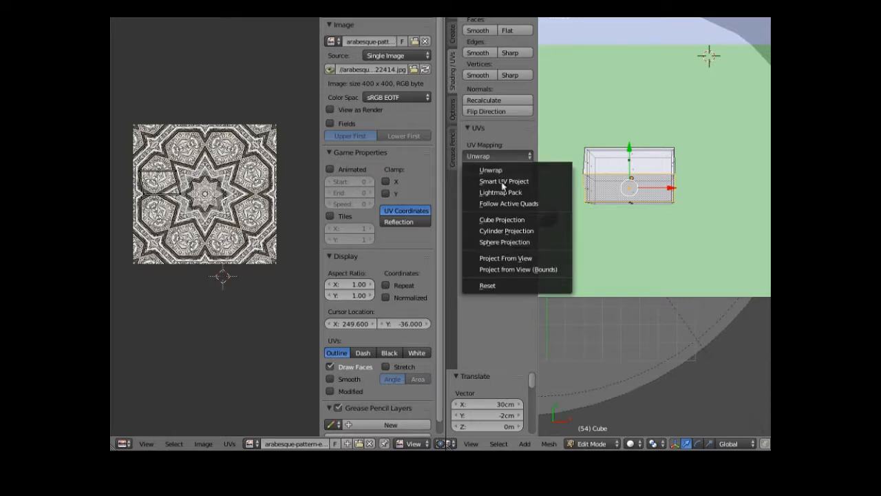
pyautogui.click(503, 182)
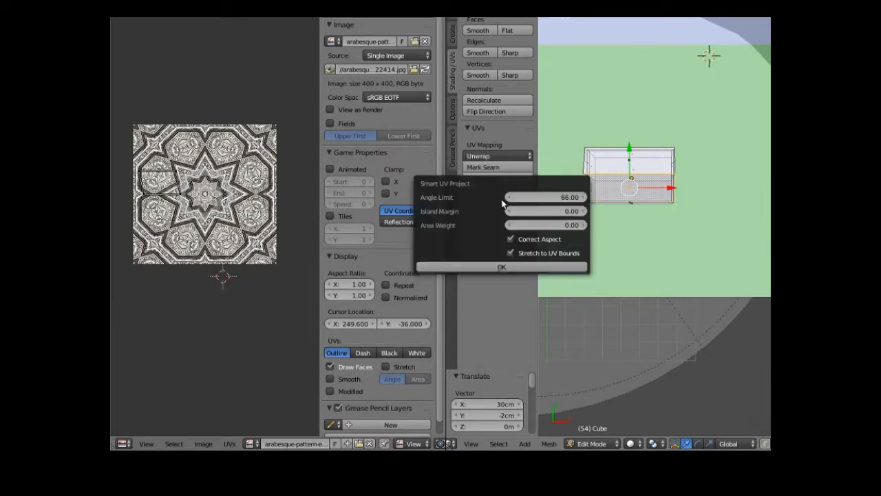
pyautogui.click(500, 268)
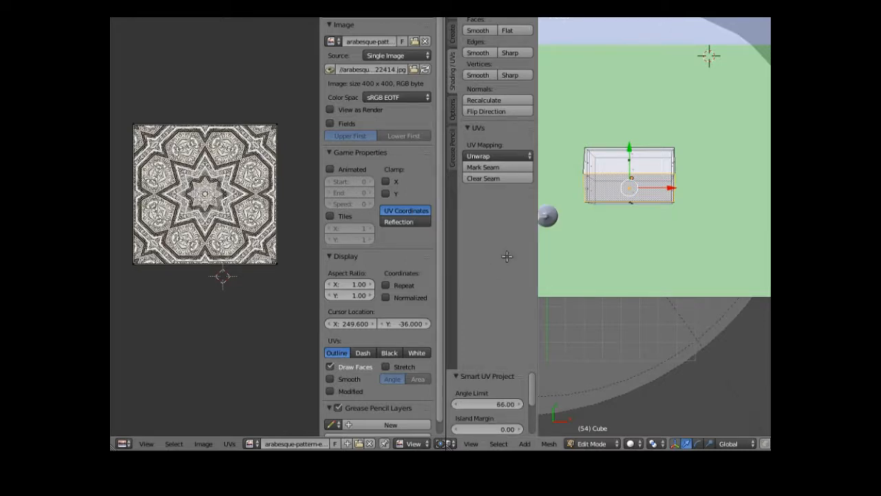
# - Select all faces of the box and unwrap them with Smart UV Project, angle limit 66 and island margin 0
pyautogui.press('a')
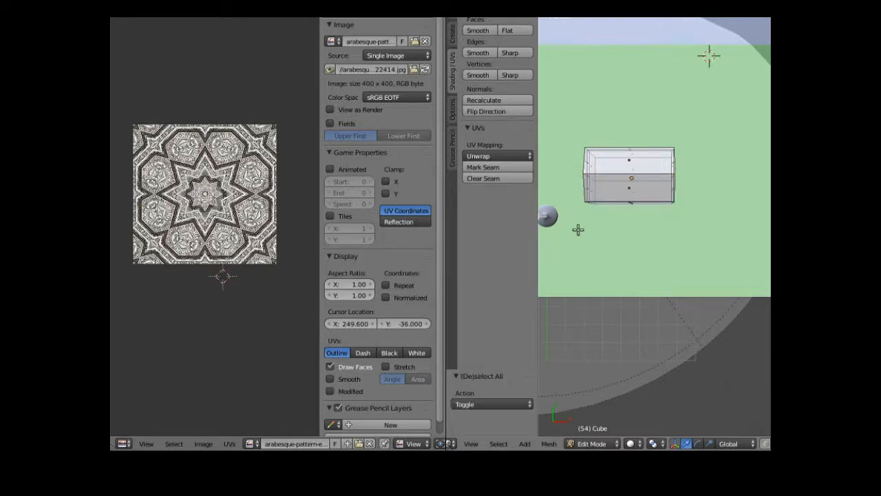
pyautogui.press('a')
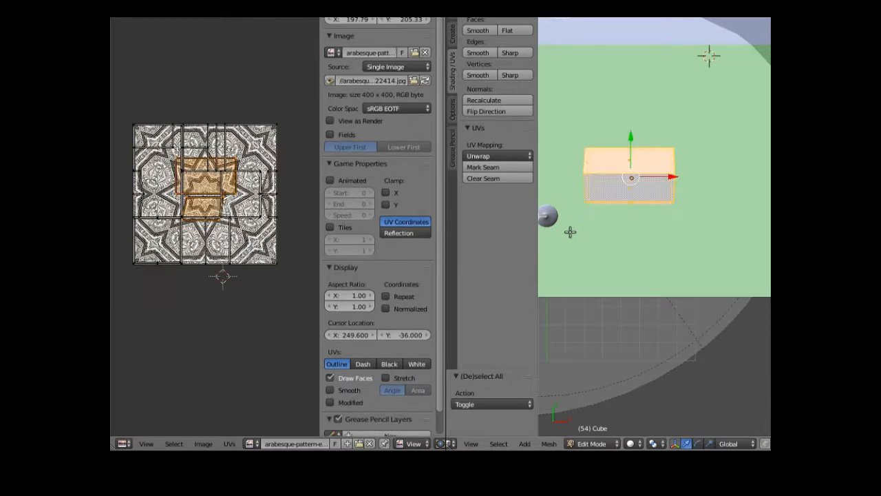
pyautogui.click(497, 155)
pyautogui.click(504, 181)
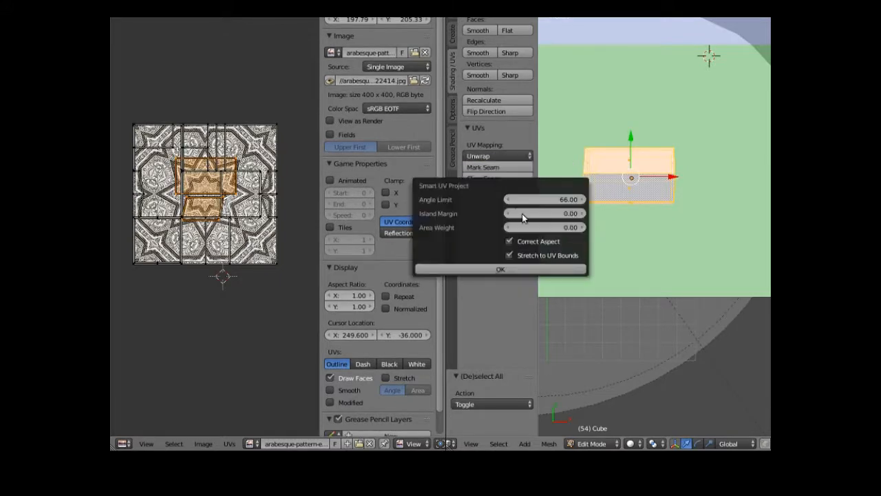
pyautogui.click(532, 270)
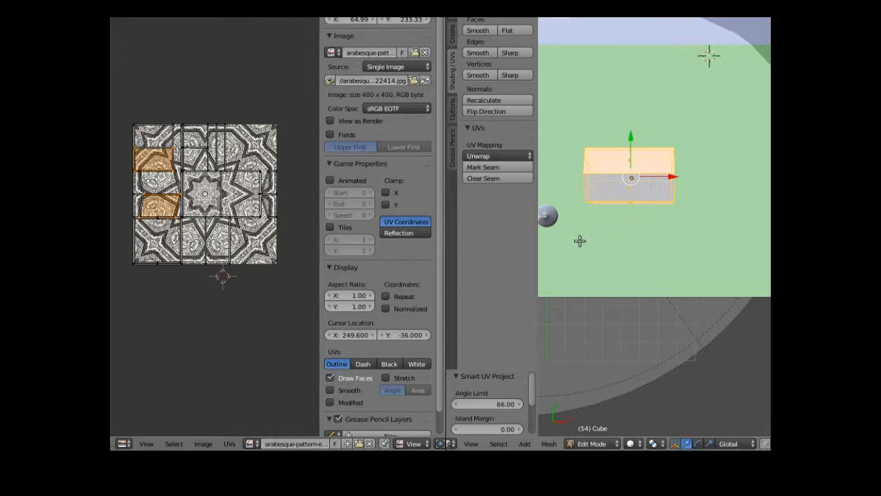
# - Select only the lid's front sloping face and scale its UVs up by about 2.43 over the arabesque pattern
pyautogui.press('a')
pyautogui.rightClick(630, 186)
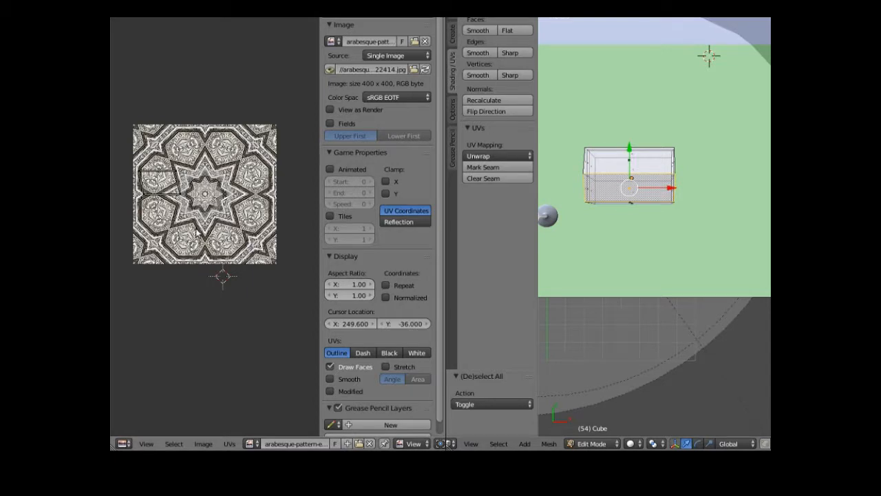
pyautogui.press('b')
pyautogui.moveTo(129, 232); pyautogui.dragTo(198, 167)
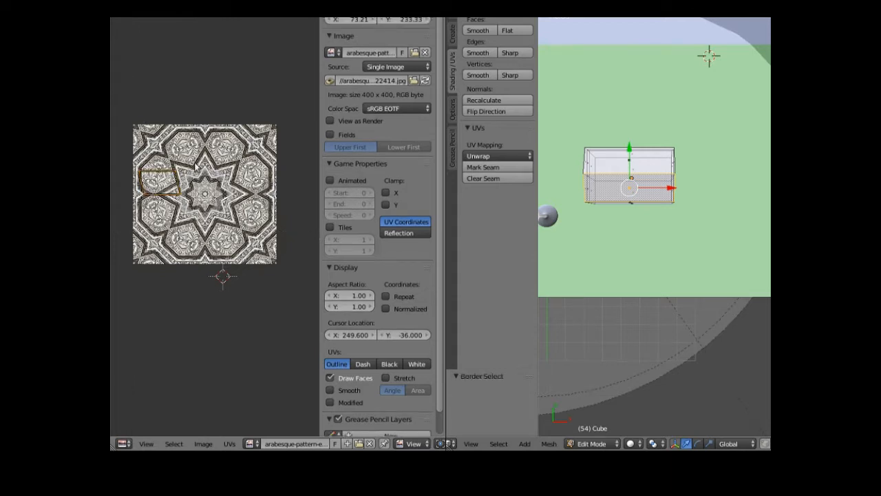
pyautogui.press('s')
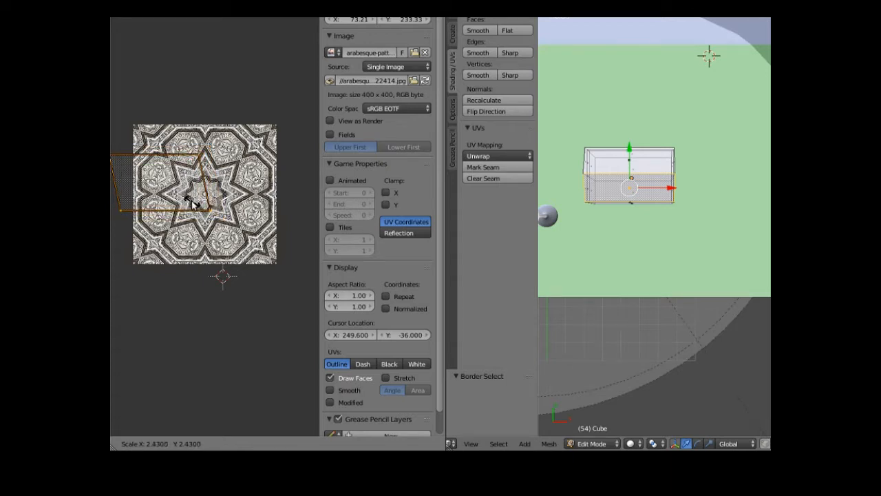
pyautogui.click(194, 202)
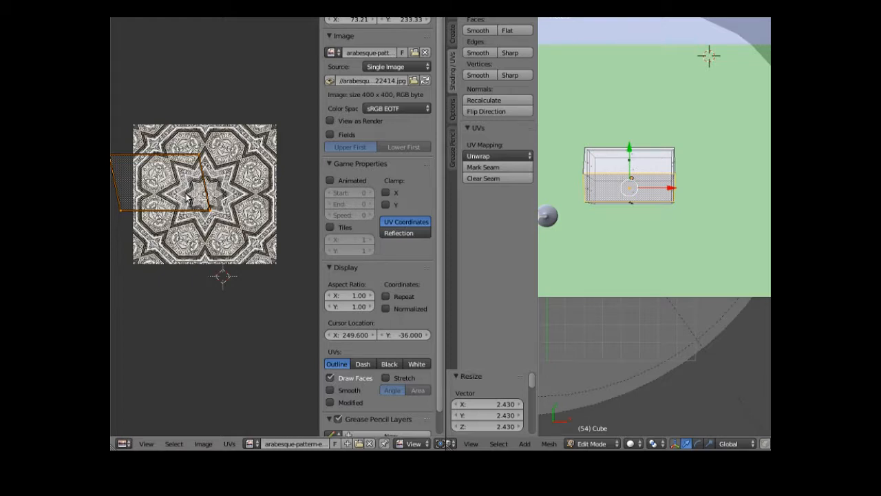
# - Move the face's UVs about 28.4 cm in X and 12 cm in Y, onto the upper half of the arabesque pattern
pyautogui.press('g')
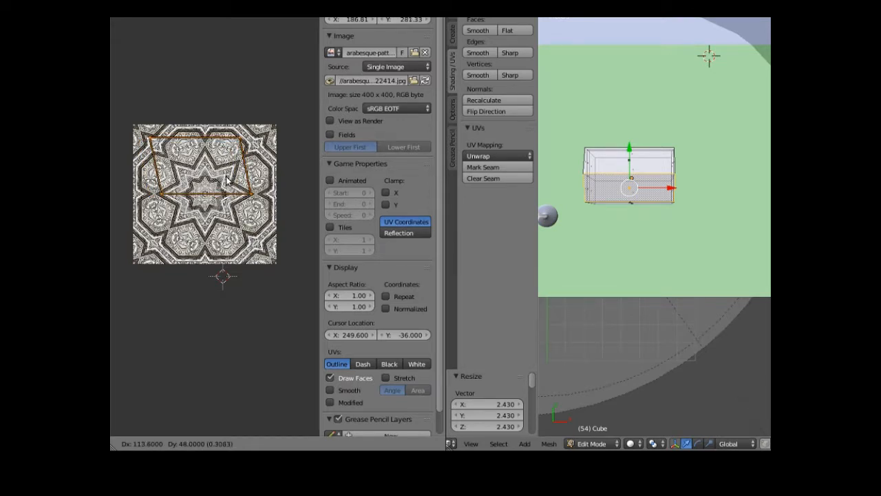
pyautogui.click(242, 142)
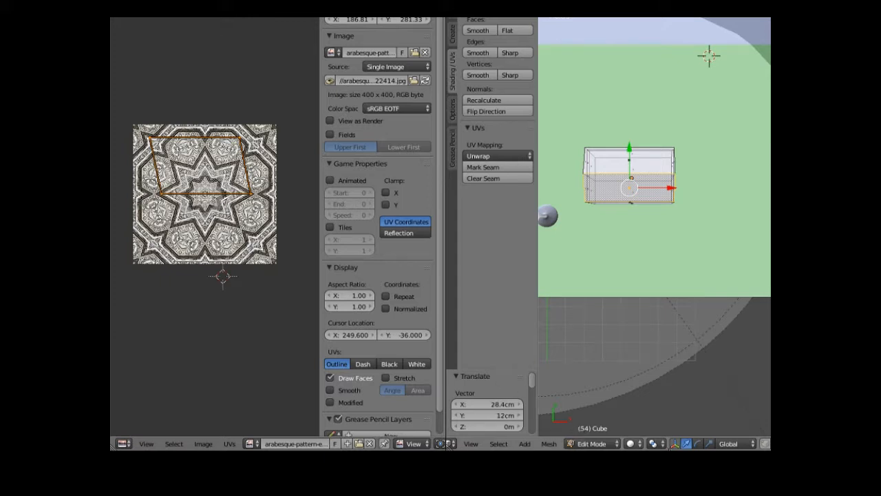
pyautogui.hscroll(2, 730, 441)
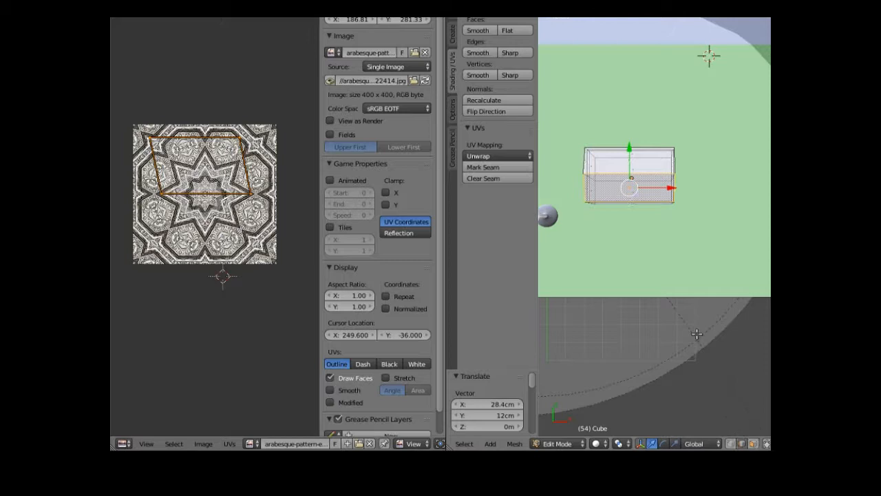
# - Switch to the Compositing screen layout and insert a Mix Shader between the box material's Diffuse BSDF and Material Output
pyautogui.rightClick(615, 199)
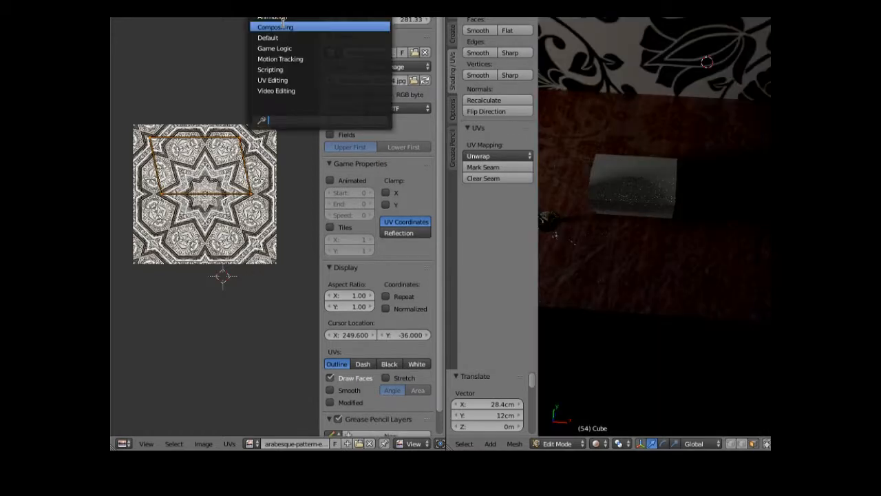
pyautogui.click(285, 27)
pyautogui.moveTo(228, 87); pyautogui.dragTo(211, 35)
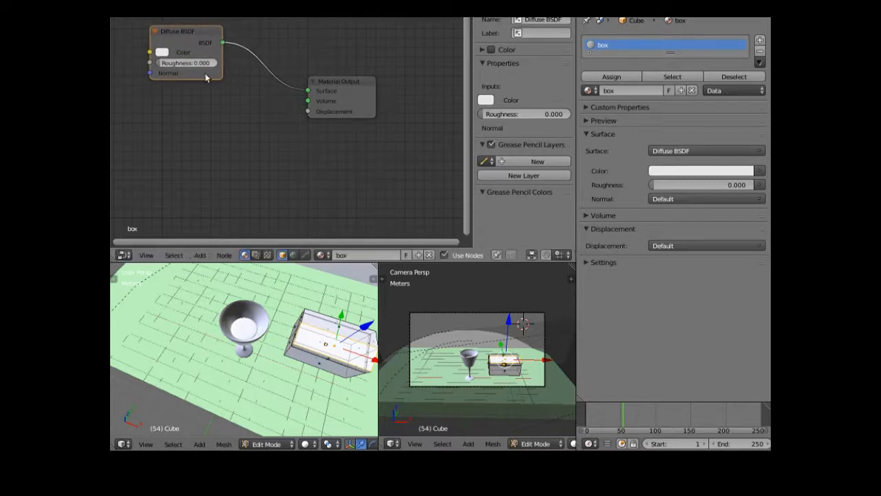
pyautogui.click(200, 256)
pyautogui.moveTo(224, 208)
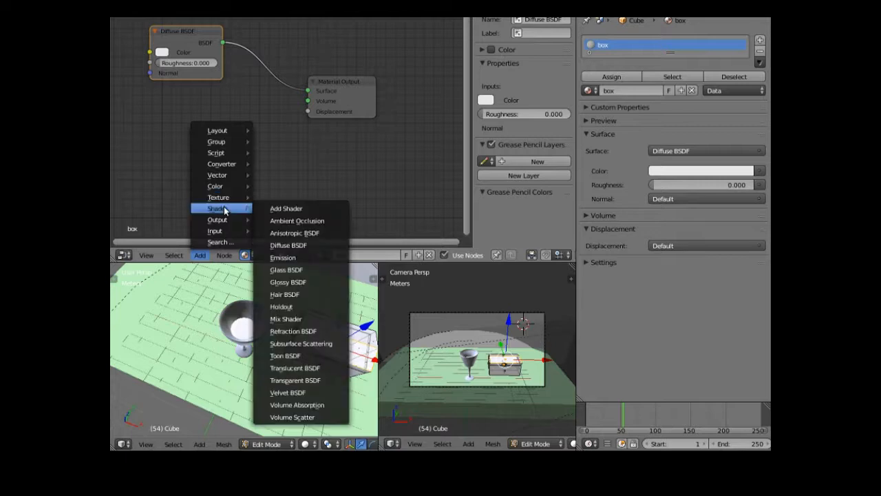
pyautogui.click(286, 319)
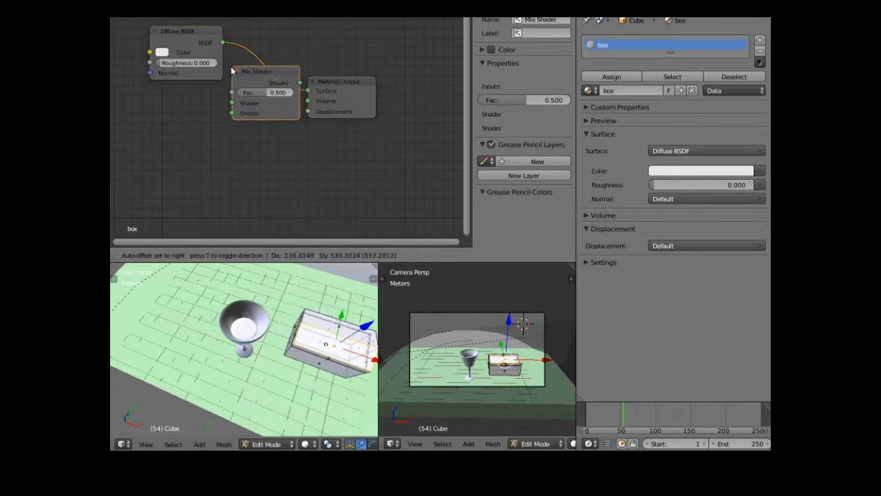
pyautogui.click(233, 68)
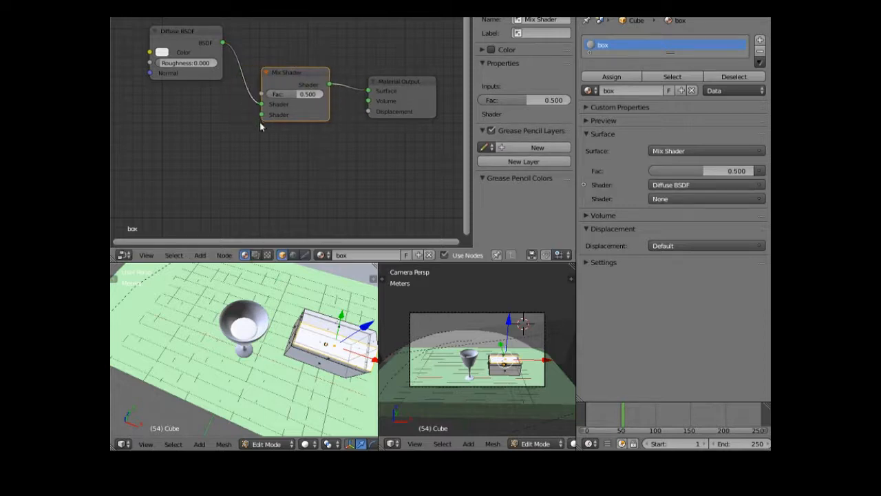
# - Add a Glossy BSDF below the Diffuse BSDF and connect it to the Mix Shader's second shader input
pyautogui.click(200, 255)
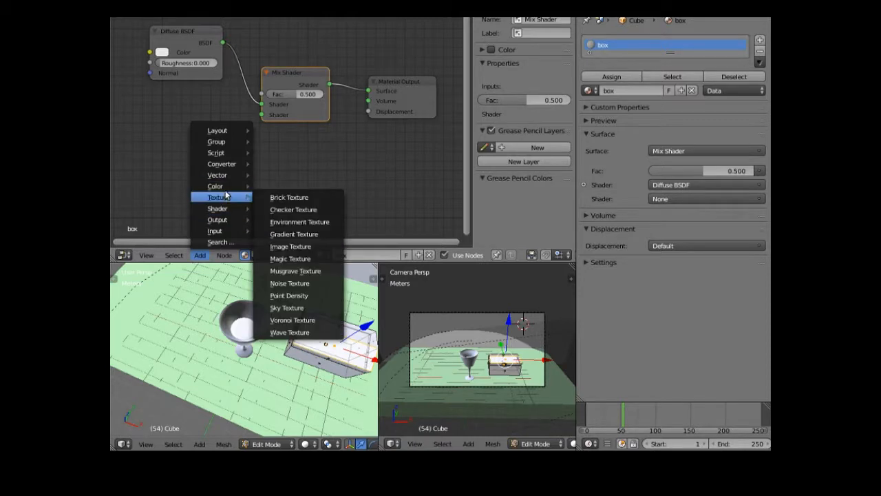
pyautogui.moveTo(227, 208)
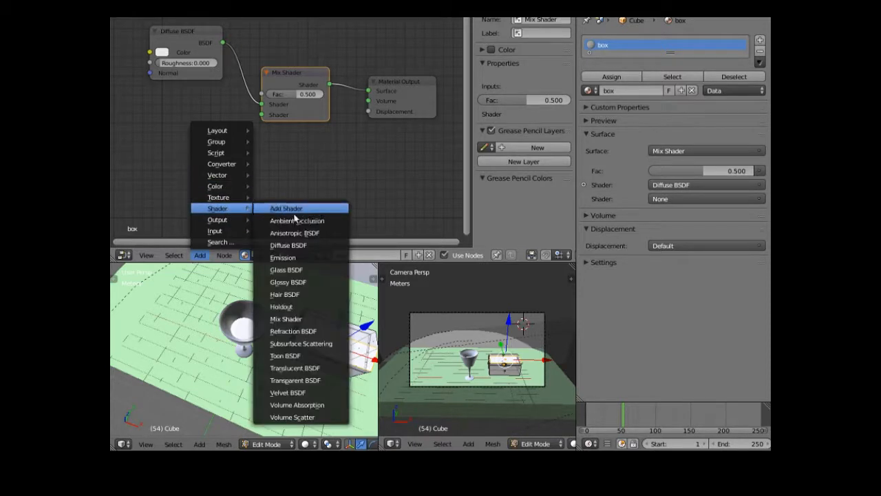
pyautogui.click(306, 283)
pyautogui.click(221, 124)
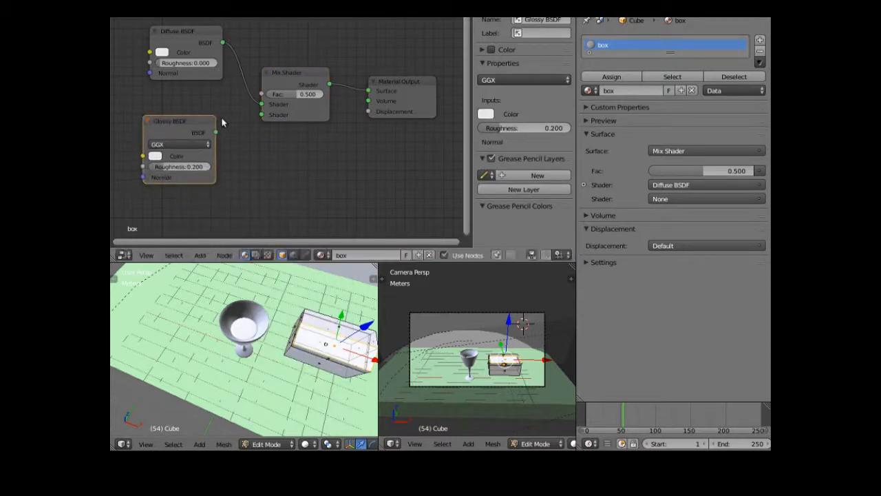
pyautogui.moveTo(217, 132); pyautogui.dragTo(263, 115)
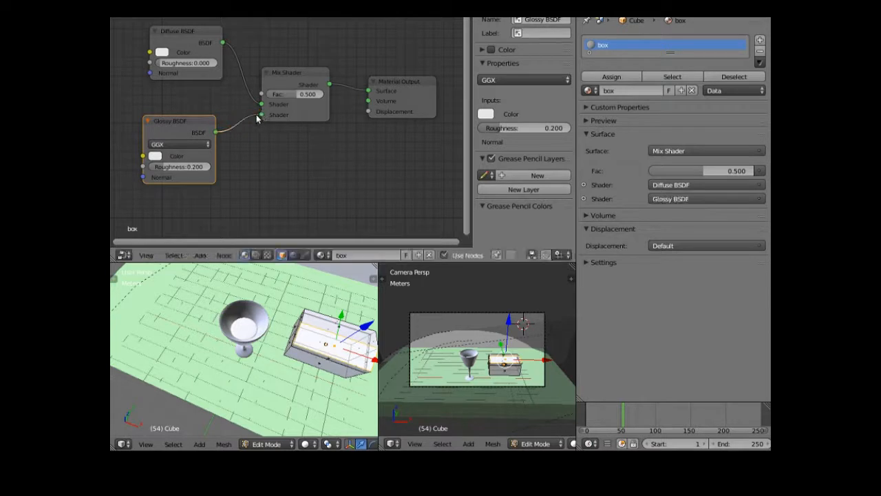
# - Give the Glossy BSDF a pale cream color and the Diffuse BSDF a golden yellow-orange color
pyautogui.click(157, 158)
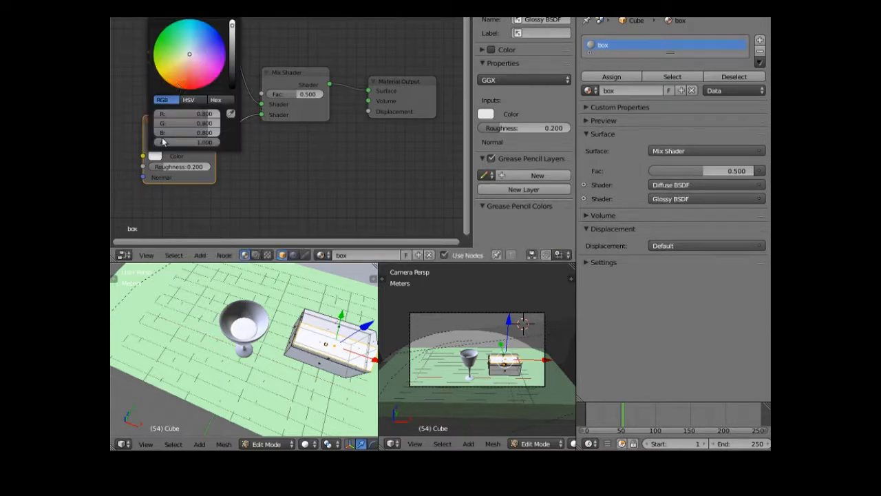
pyautogui.click(185, 58)
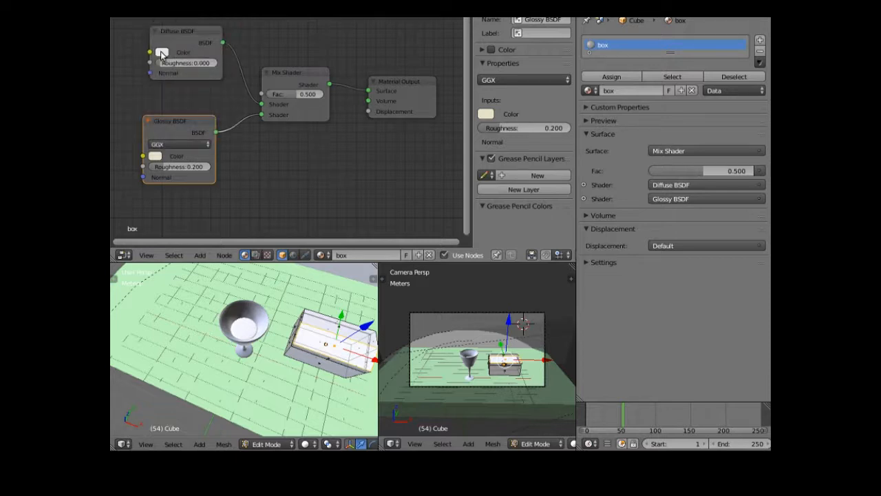
pyautogui.click(162, 54)
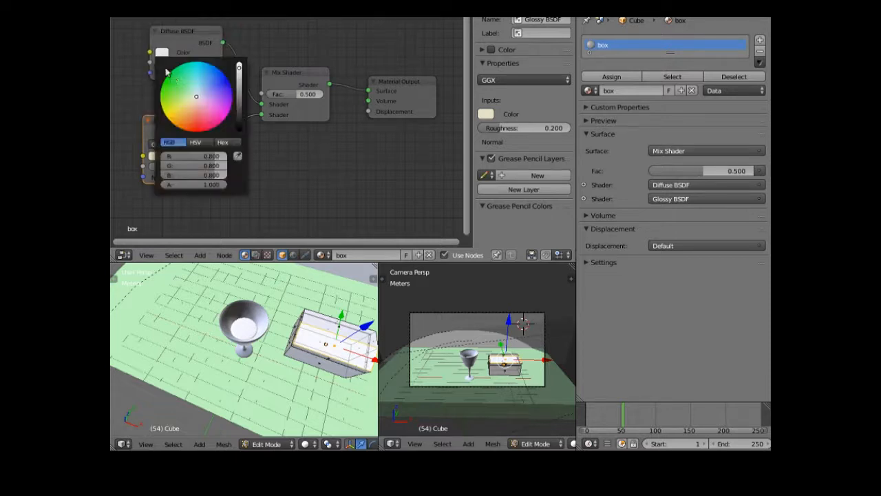
pyautogui.click(177, 114)
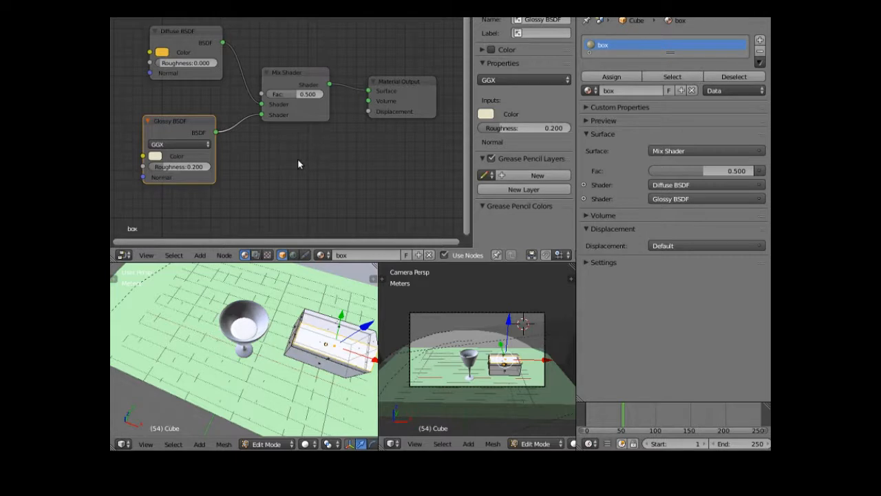
# - Add an Image Texture node below the Glossy BSDF and assign it the already loaded arabesque pattern image
pyautogui.click(200, 255)
pyautogui.moveTo(234, 197)
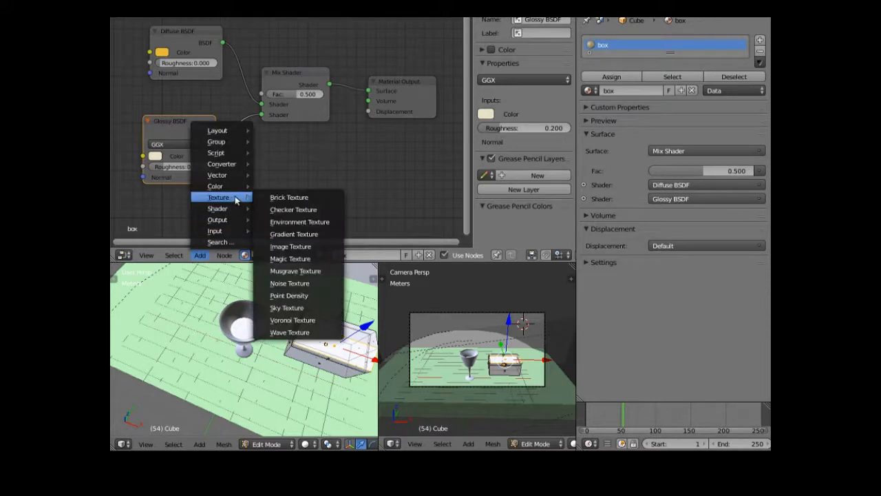
pyautogui.click(295, 247)
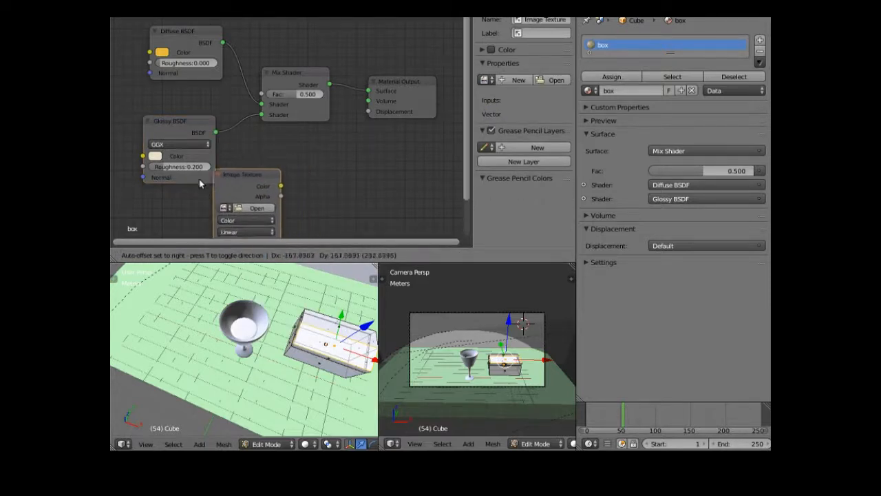
pyautogui.click(133, 199)
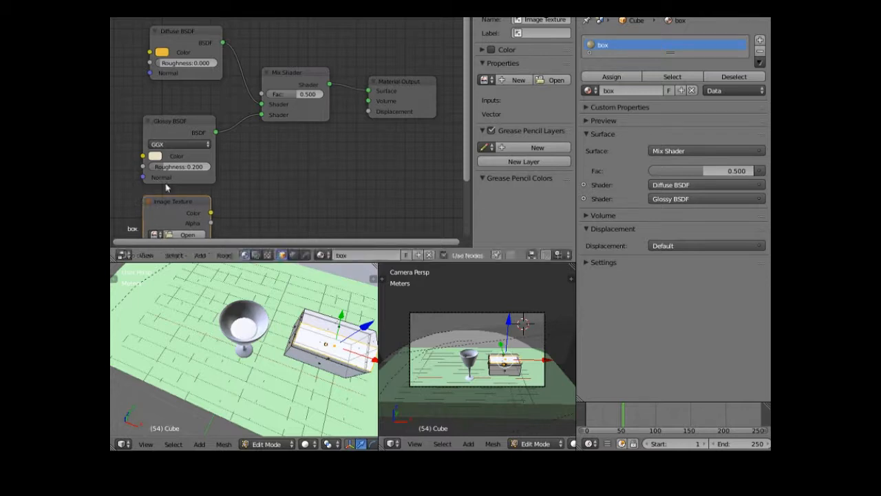
pyautogui.moveTo(468, 126); pyautogui.dragTo(321, 173)
pyautogui.click(189, 140)
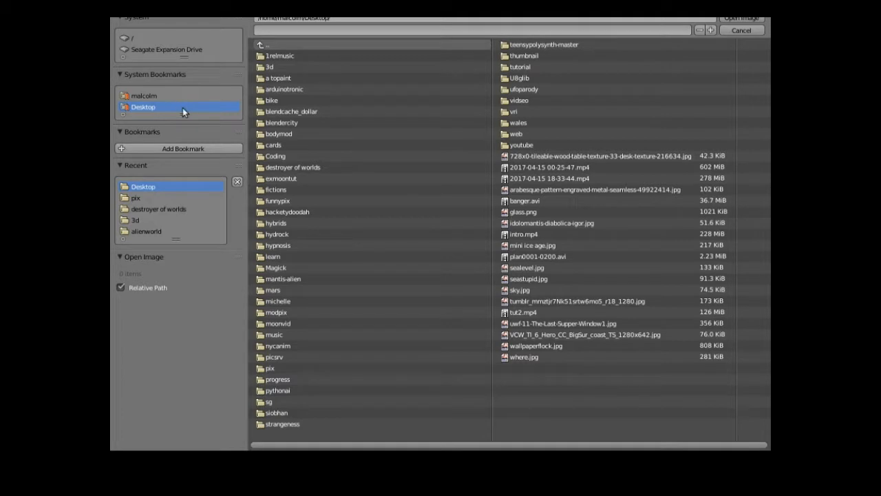
pyautogui.click(745, 31)
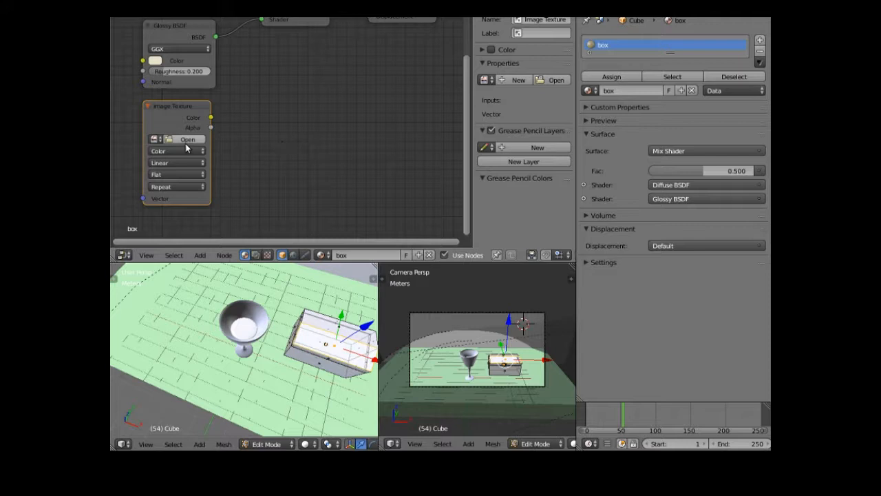
pyautogui.click(155, 140)
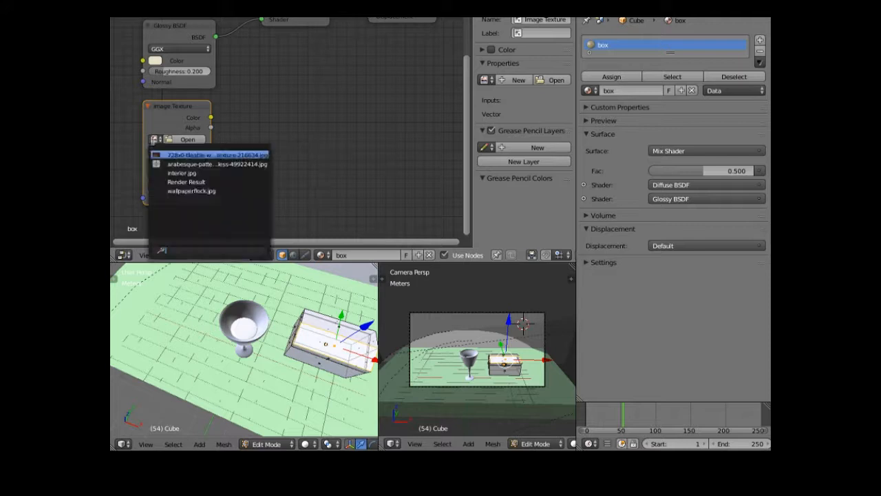
pyautogui.click(179, 163)
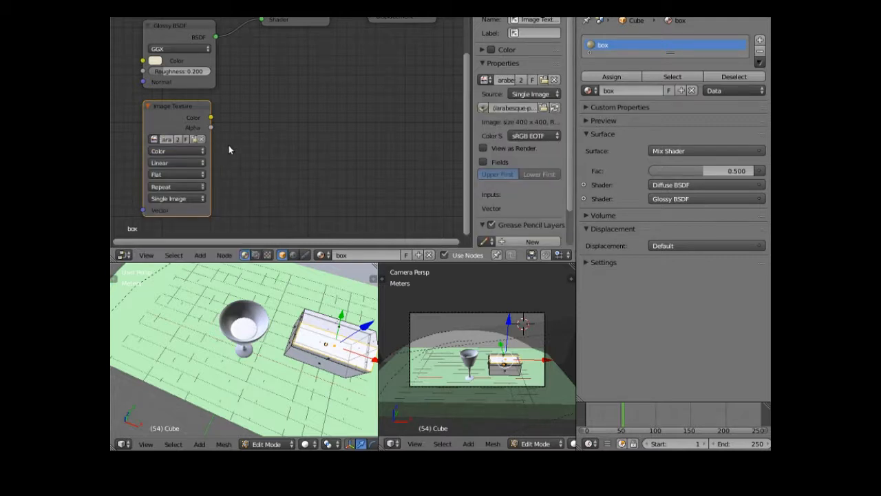
# - Add a Bump node beside the Image Texture and connect the texture's Color output to the Bump's Normal input
pyautogui.click(200, 255)
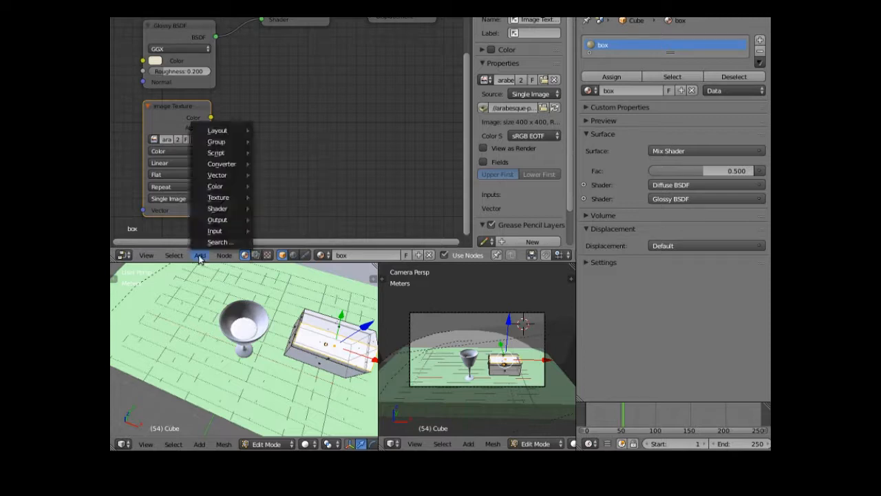
pyautogui.moveTo(223, 177)
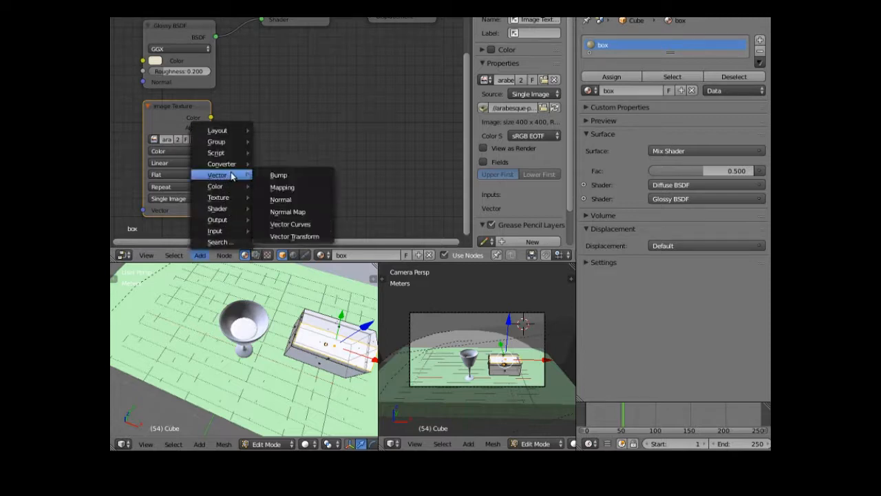
pyautogui.click(286, 177)
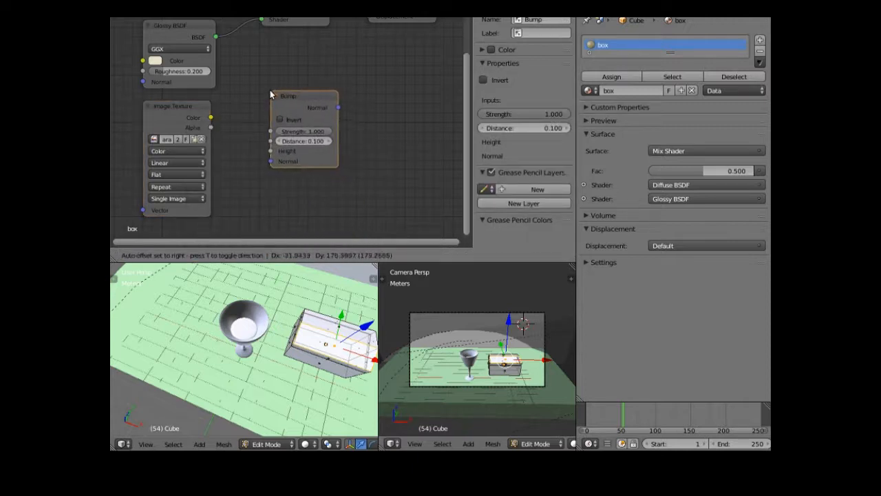
pyautogui.click(268, 90)
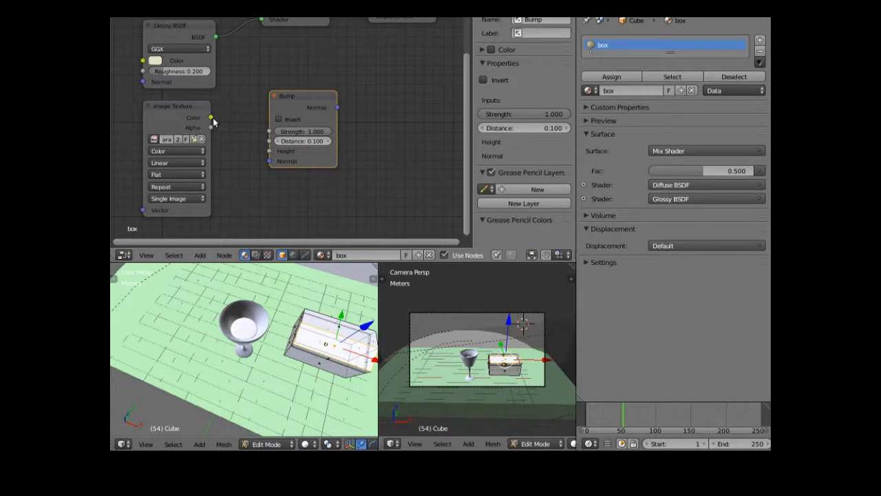
pyautogui.moveTo(211, 118); pyautogui.dragTo(267, 162)
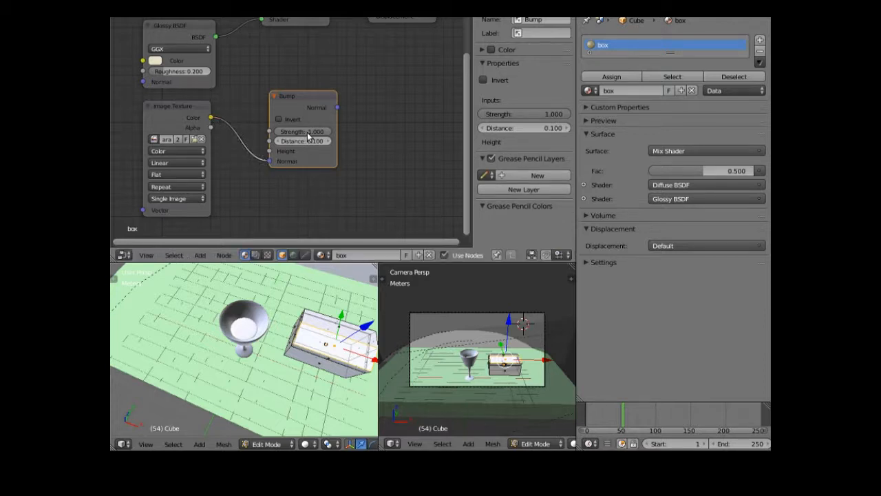
# - Set the Bump node's strength to 0.100
pyautogui.moveTo(303, 131); pyautogui.dragTo(250, 131)
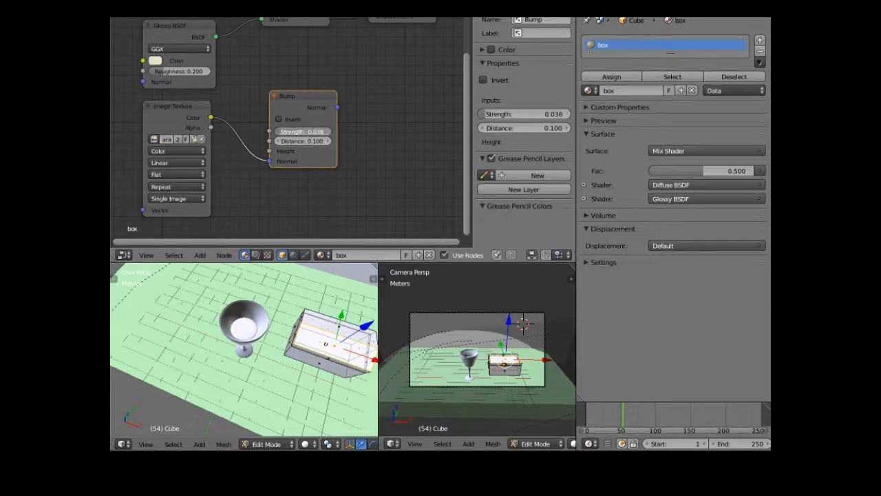
pyautogui.moveTo(489, 113); pyautogui.dragTo(494, 114)
pyautogui.moveTo(284, 131); pyautogui.dragTo(285, 134)
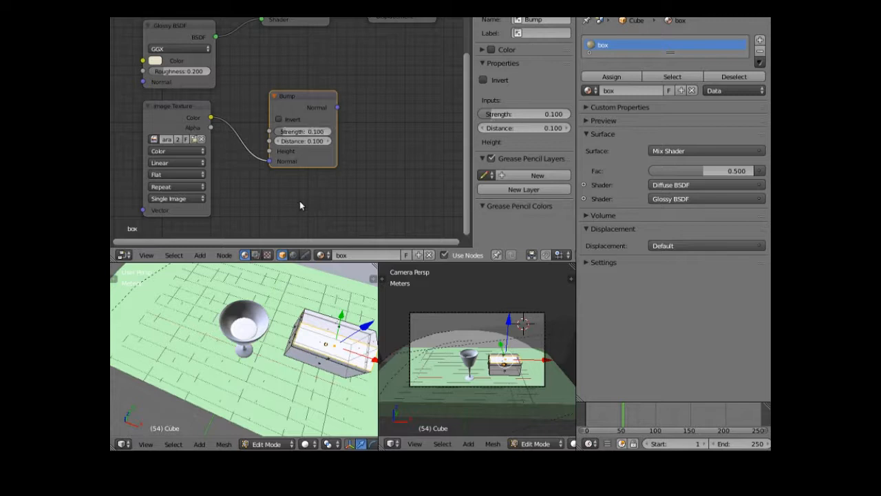
# - Add a Math node with the Add operation next to the Bump node
pyautogui.click(199, 255)
pyautogui.moveTo(240, 167)
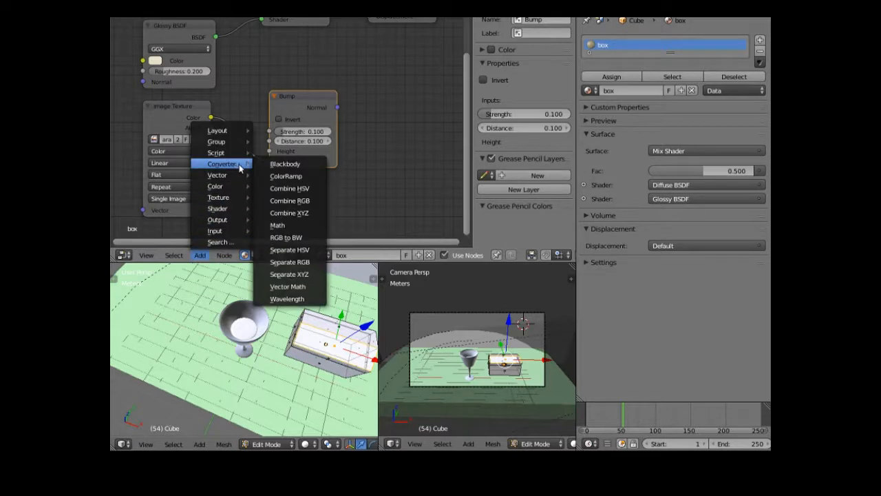
pyautogui.click(301, 226)
pyautogui.click(352, 82)
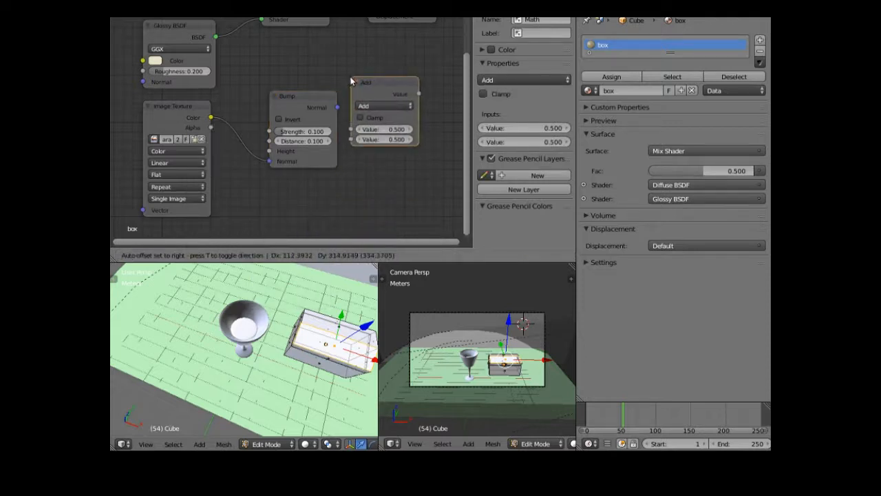
pyautogui.press('g')
pyautogui.click(345, 116)
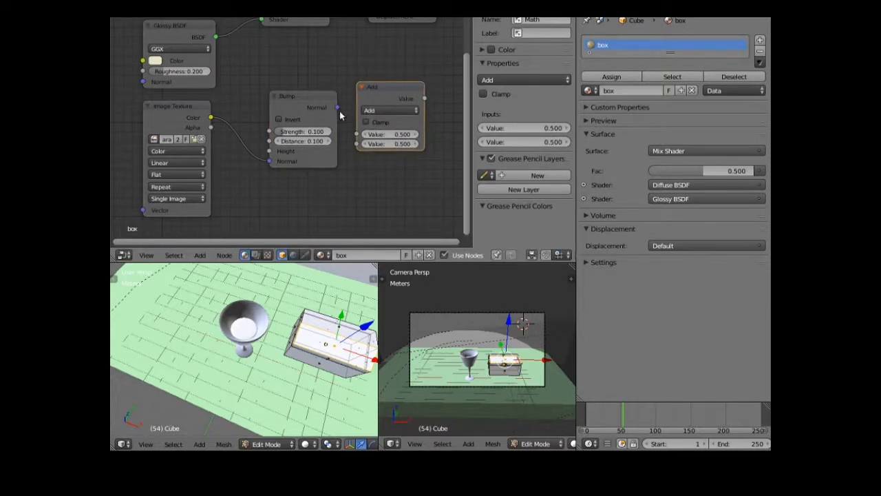
# - Route the Bump's Normal output through the Add node's second value, with its first value at 0.100, into the Material Output's Displacement
pyautogui.moveTo(337, 109); pyautogui.dragTo(383, 137)
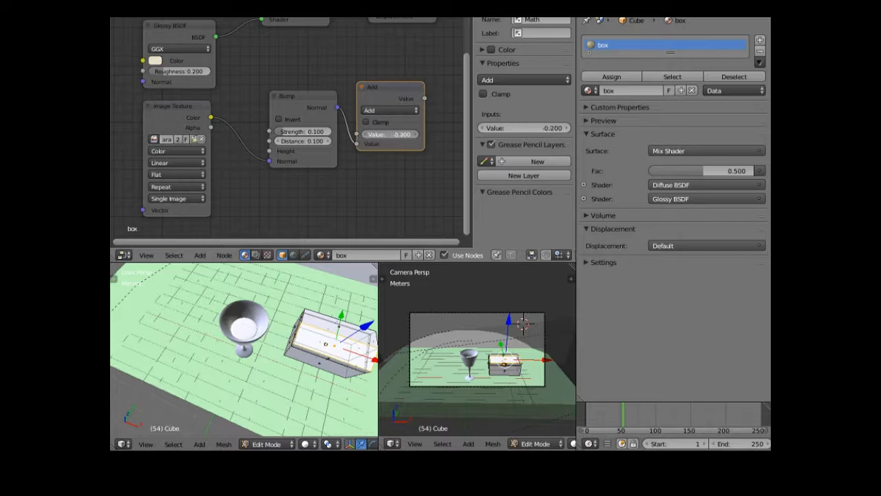
pyautogui.moveTo(397, 134); pyautogui.dragTo(414, 134)
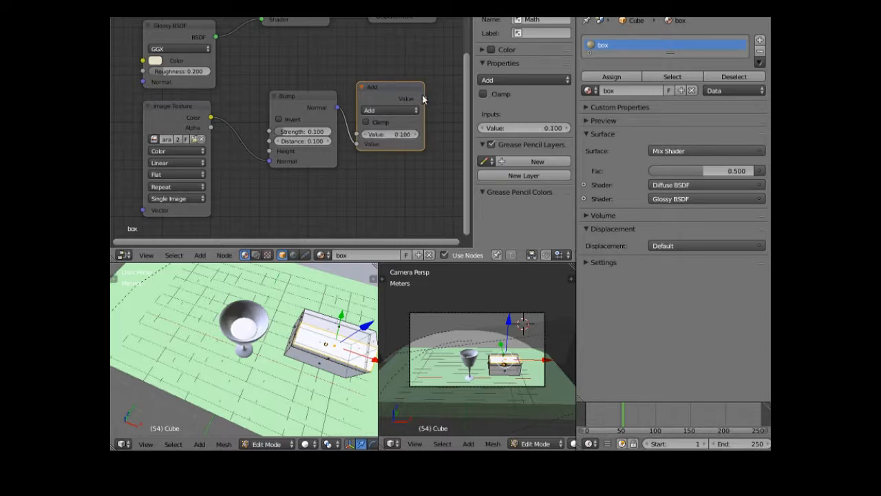
pyautogui.moveTo(425, 98); pyautogui.dragTo(362, 23)
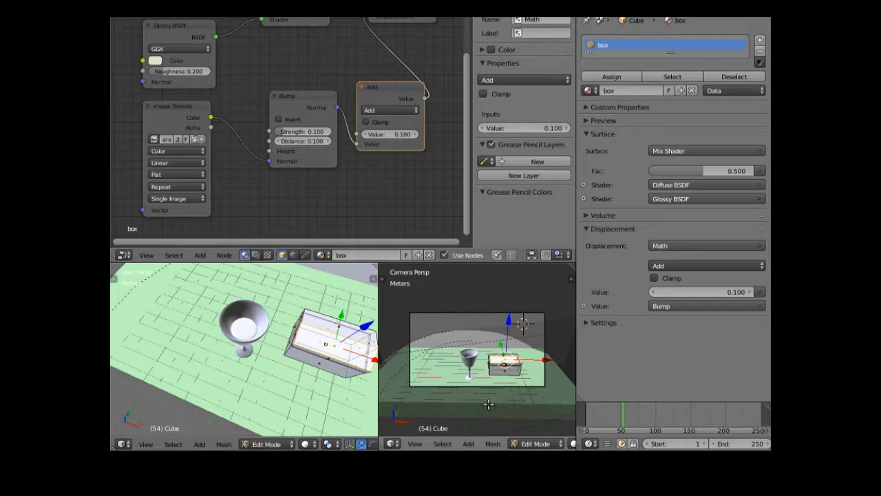
pyautogui.scroll(5, 488, 404)
pyautogui.moveTo(488, 404); pyautogui.dragTo(447, 283, button='middle')
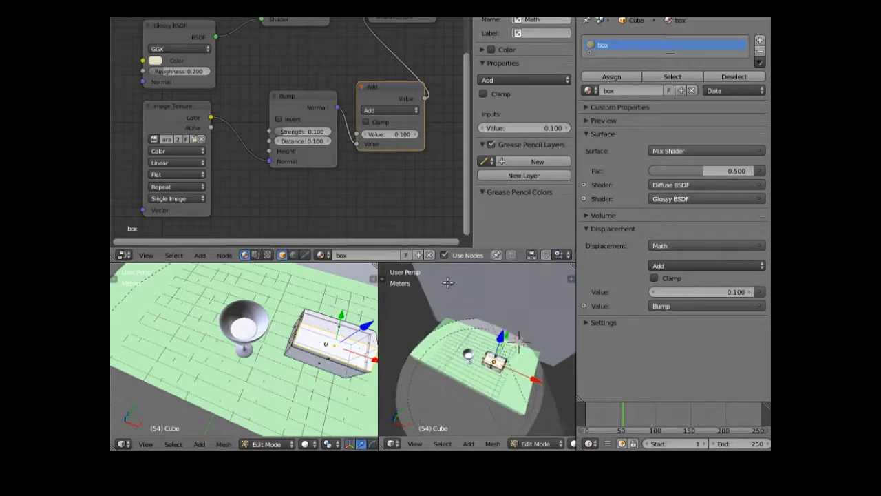
pyautogui.scroll(1, 498, 363)
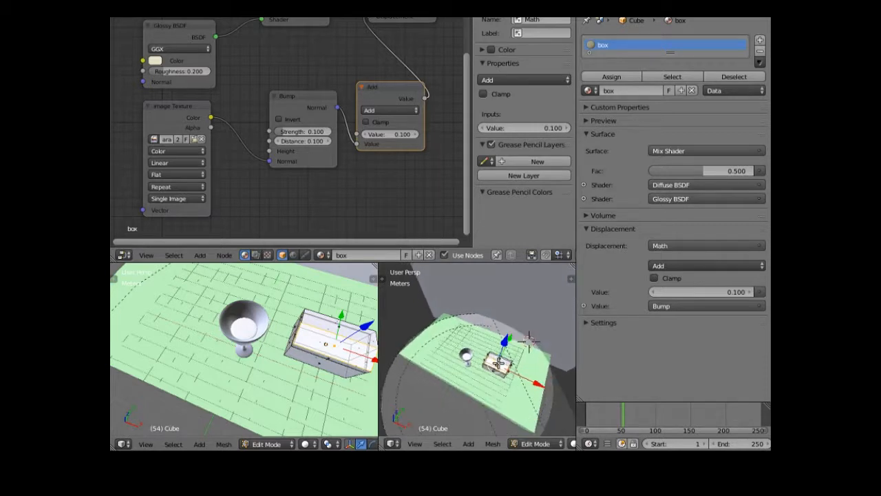
# - Preview the box up close in Rendered viewport shading to examine the embossed pattern on its surface
pyautogui.scroll(2, 495, 363)
pyautogui.scroll(3, 489, 356)
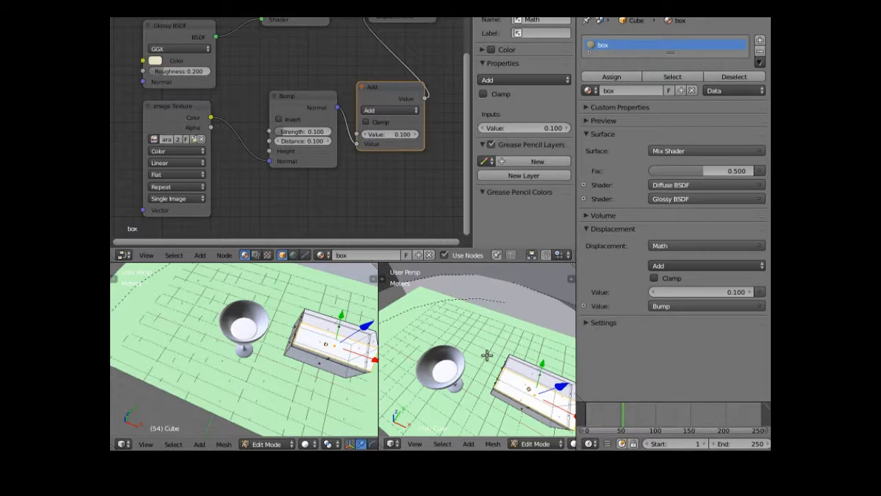
pyautogui.moveTo(486, 365); pyautogui.dragTo(478, 324, button='middle')
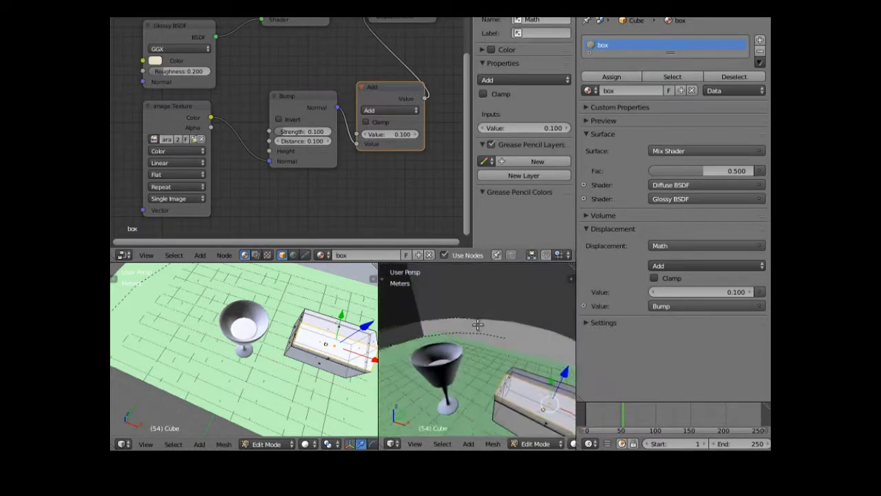
pyautogui.click(573, 444)
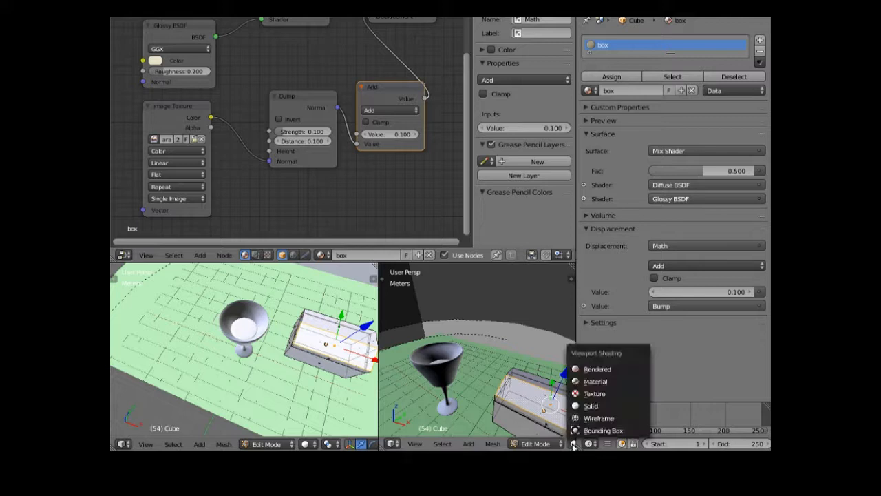
pyautogui.click(595, 370)
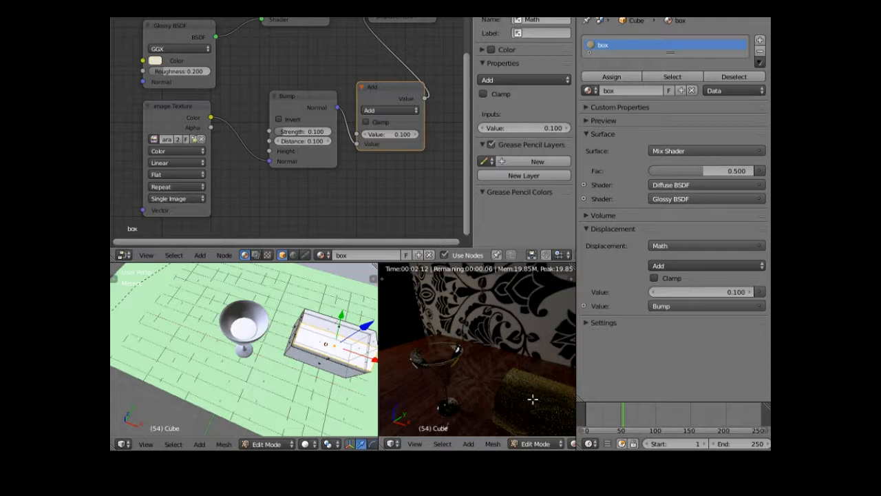
pyautogui.moveTo(532, 409)
pyautogui.mouseDown(button='middle')
pyautogui.moveTo(431, 394)
pyautogui.moveTo(451, 419)
pyautogui.moveTo(457, 409)
pyautogui.moveTo(516, 403)
pyautogui.mouseUp(button='middle')
pyautogui.scroll(-3, 430, 393)
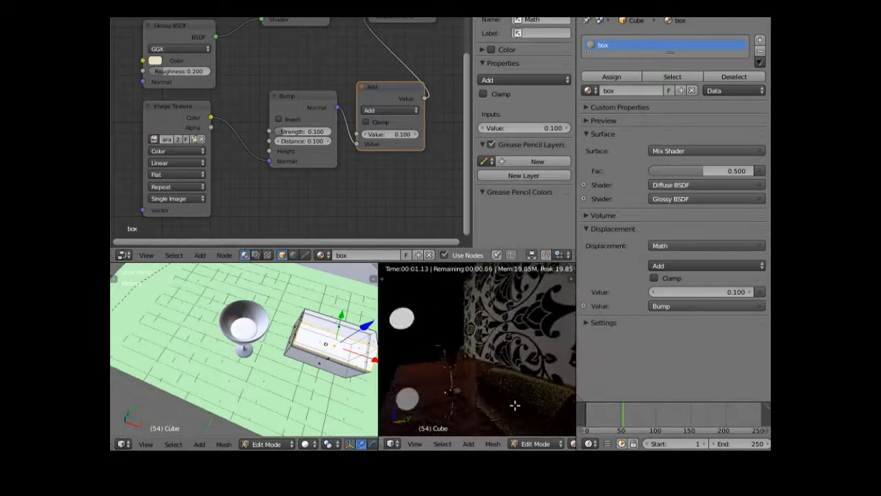
pyautogui.moveTo(515, 405); pyautogui.dragTo(513, 407, button='middle')
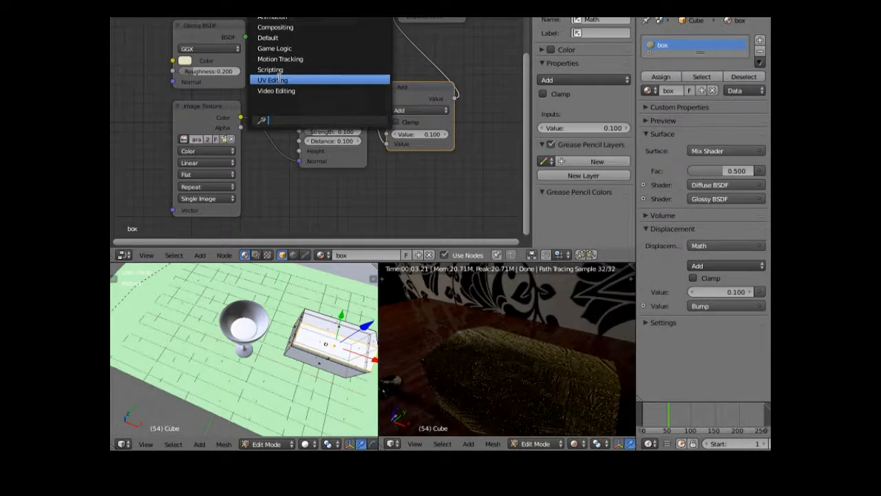
# - In the UV Editing layout, square up the front lid face's UVs by shifting their upper corners along X, about 0.084 and 0.072
pyautogui.click(279, 79)
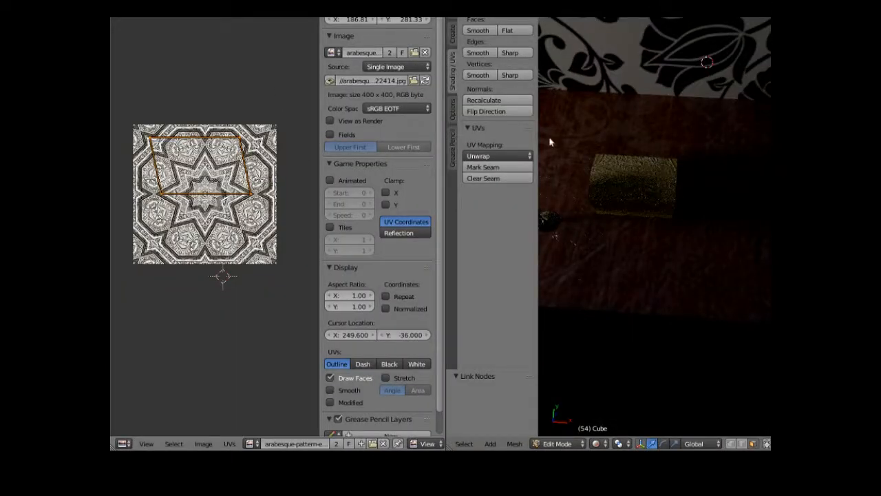
pyautogui.scroll(2, 629, 215)
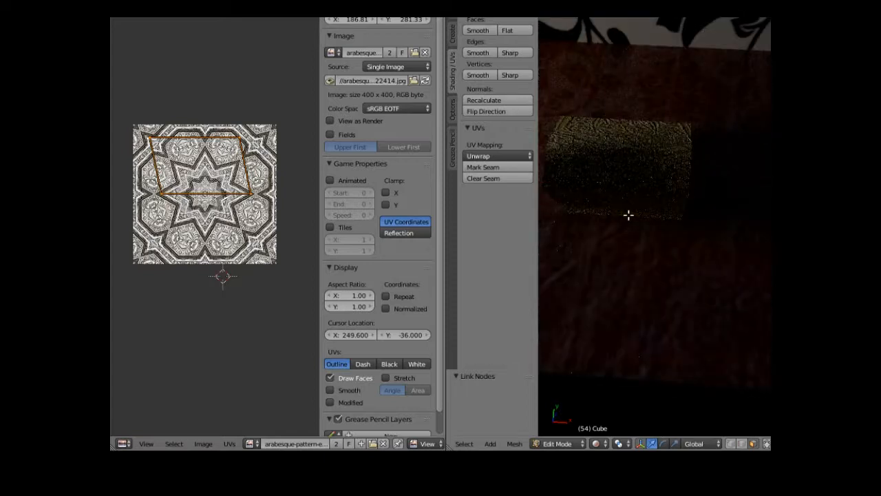
pyautogui.rightClick(241, 140)
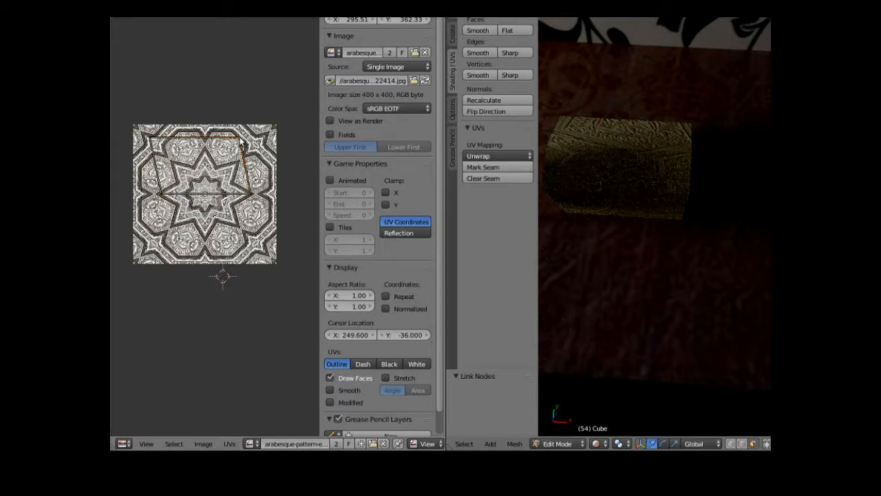
pyautogui.press('g')
pyautogui.press('x')
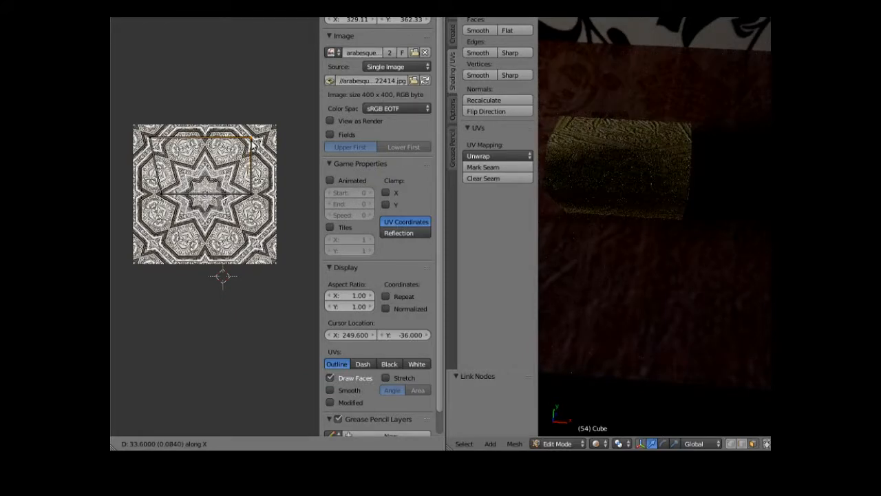
pyautogui.click(252, 144)
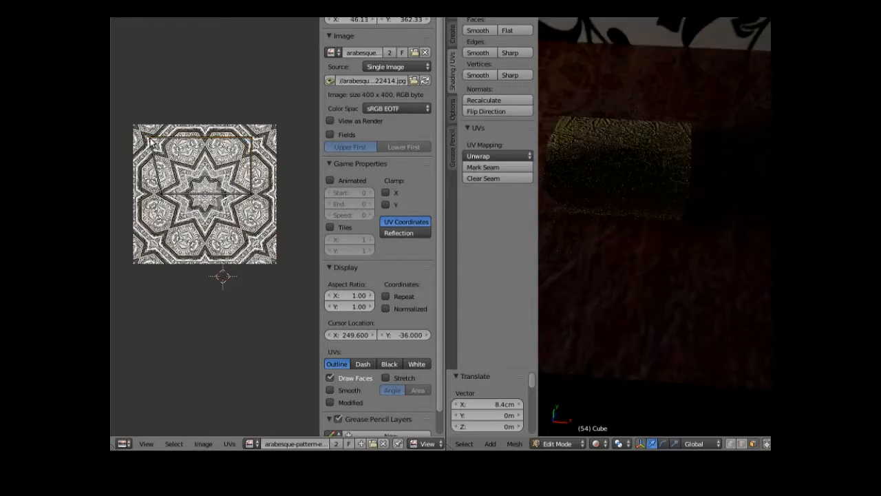
pyautogui.press('g')
pyautogui.press('x')
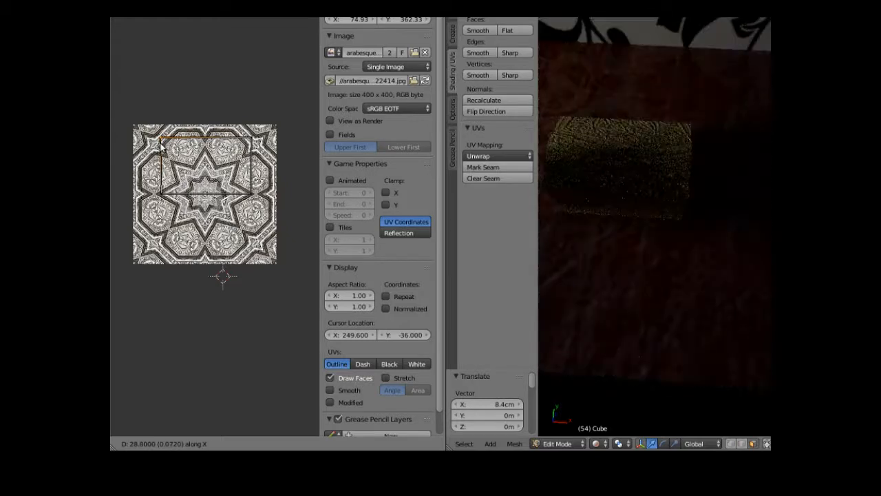
pyautogui.click(161, 144)
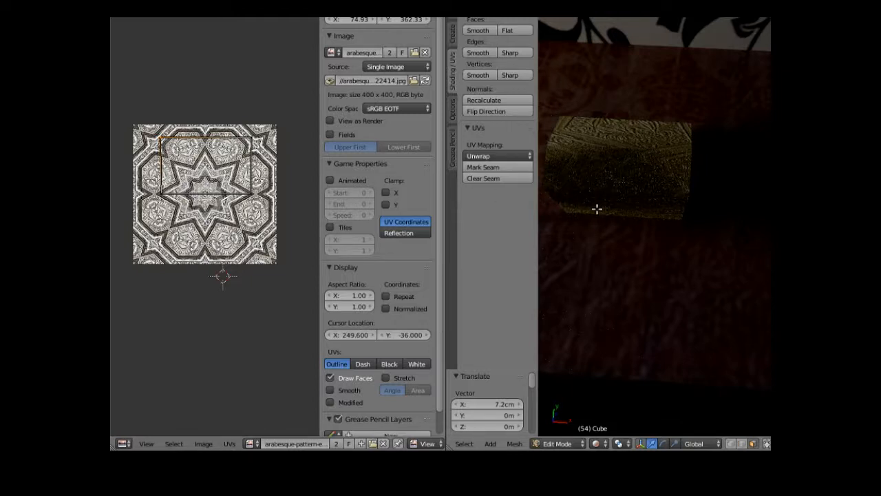
# - Return the 3D view to Solid shading and select the rear sloping face of the box's lid
pyautogui.scroll(1, 597, 209)
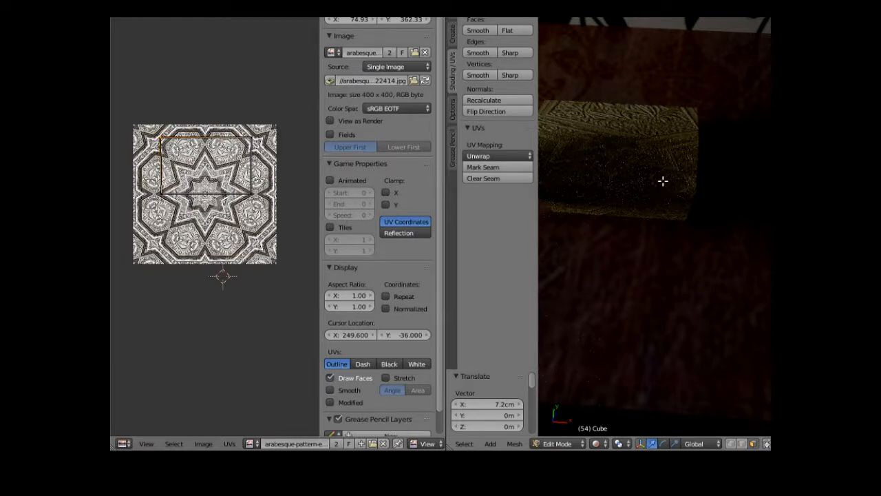
pyautogui.scroll(-1, 625, 191)
pyautogui.scroll(1, 625, 190)
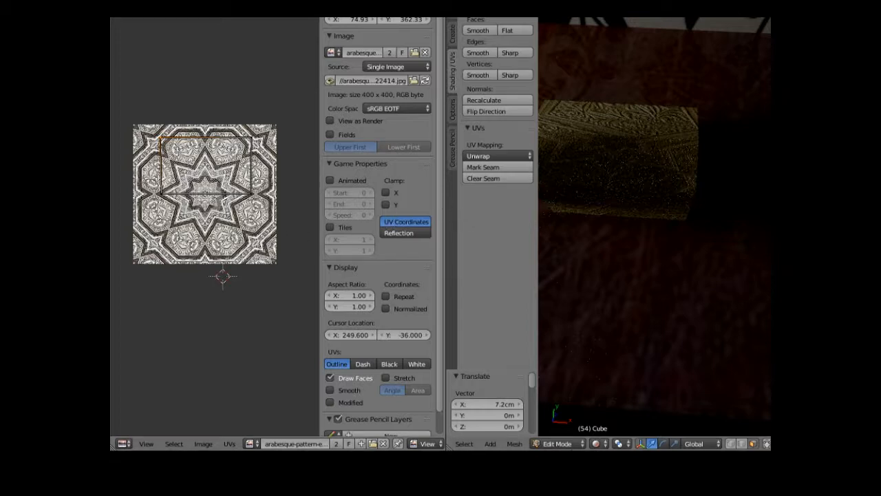
pyautogui.click(599, 444)
pyautogui.click(623, 411)
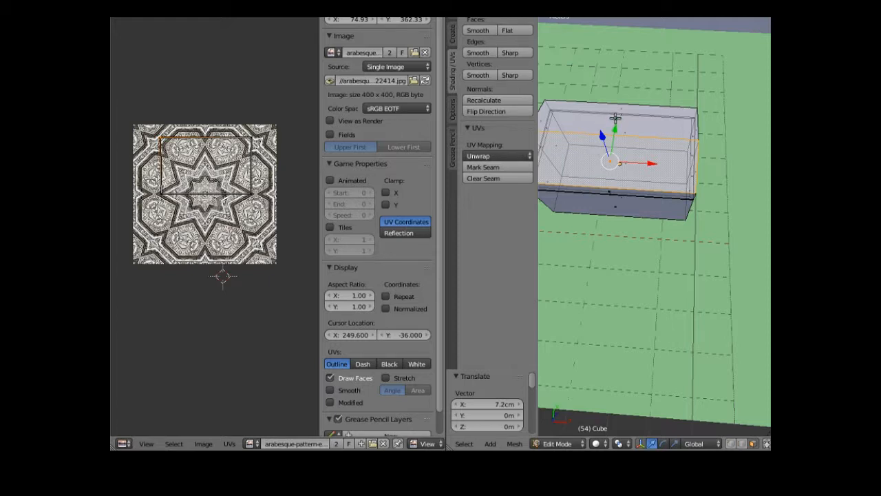
pyautogui.rightClick(615, 118)
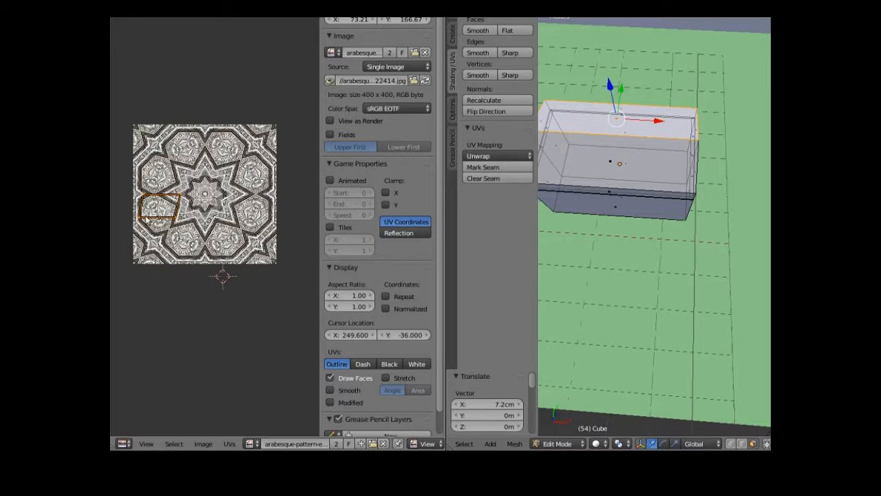
# - Enlarge the rear lid face's UVs about 2.065 times and centre them over the lower half of the arabesque's star
pyautogui.press('g')
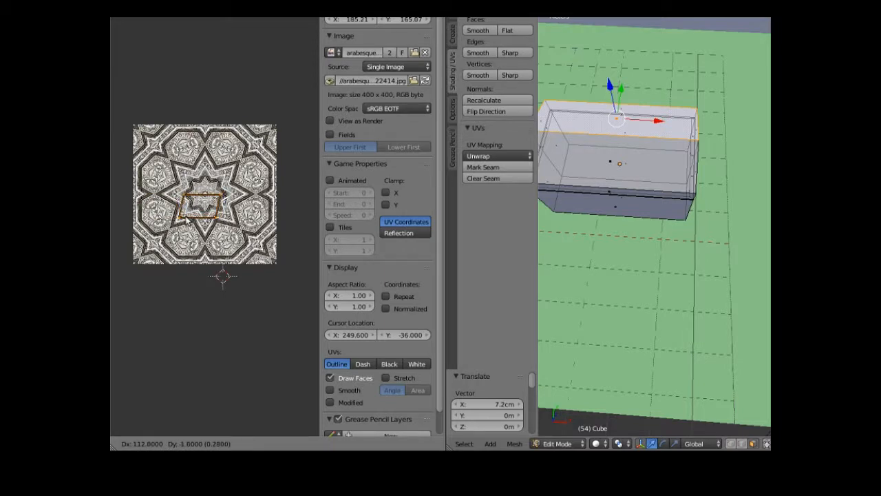
pyautogui.click(195, 221)
pyautogui.press('s')
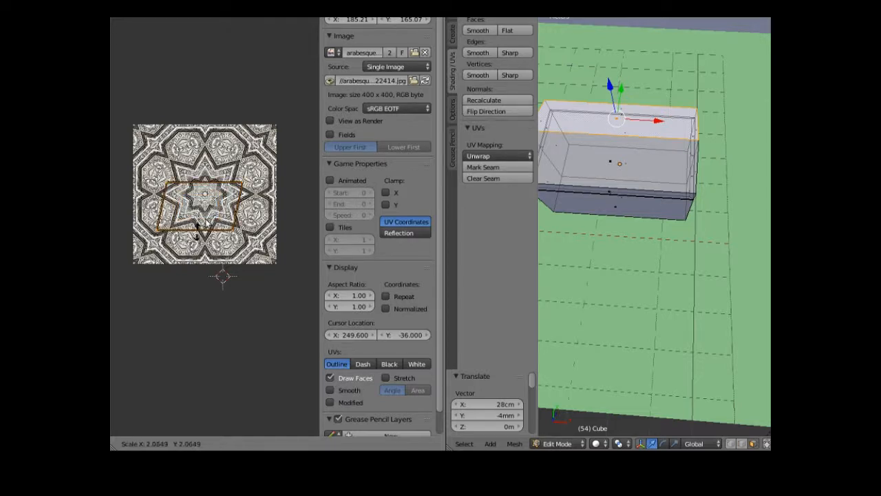
pyautogui.click(197, 224)
pyautogui.press('g')
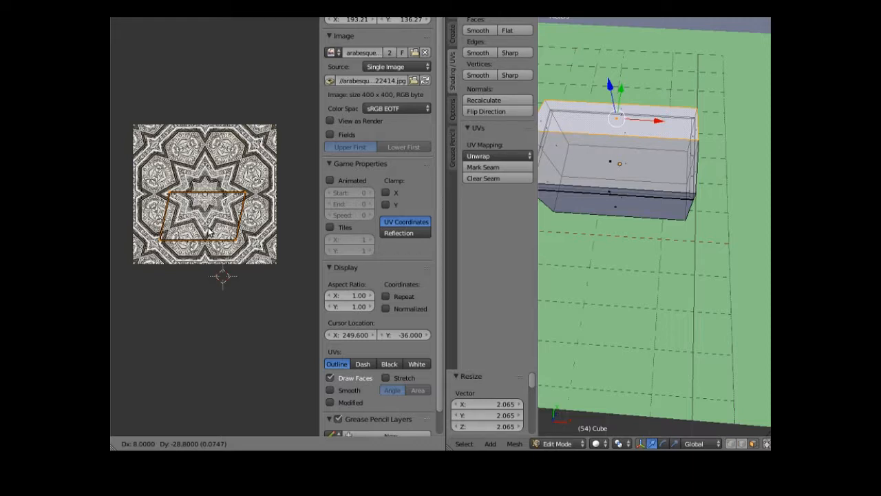
pyautogui.click(207, 229)
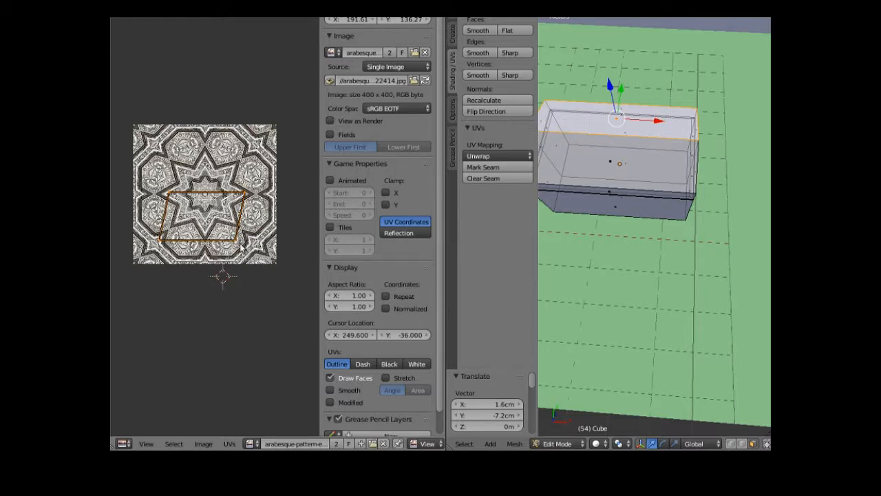
# - Square up the rear lid face's UVs by shifting their lower corners along X, about 0.052 and 0.048
pyautogui.press('g')
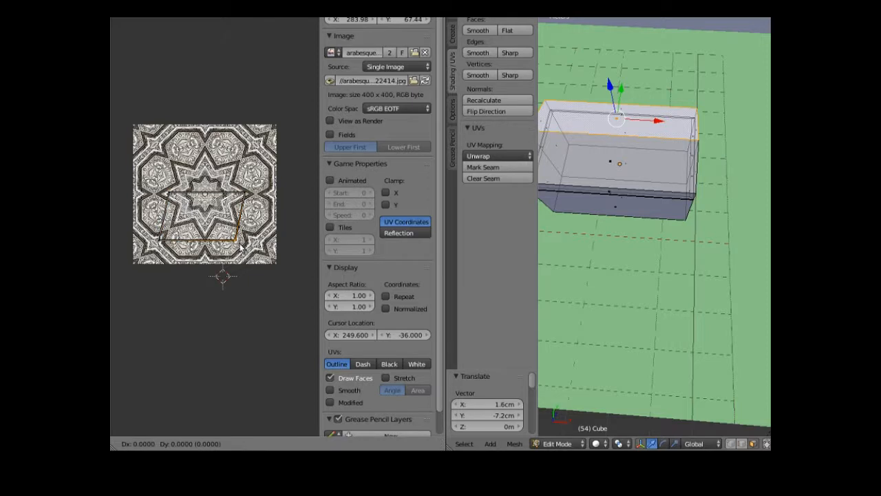
pyautogui.press('x')
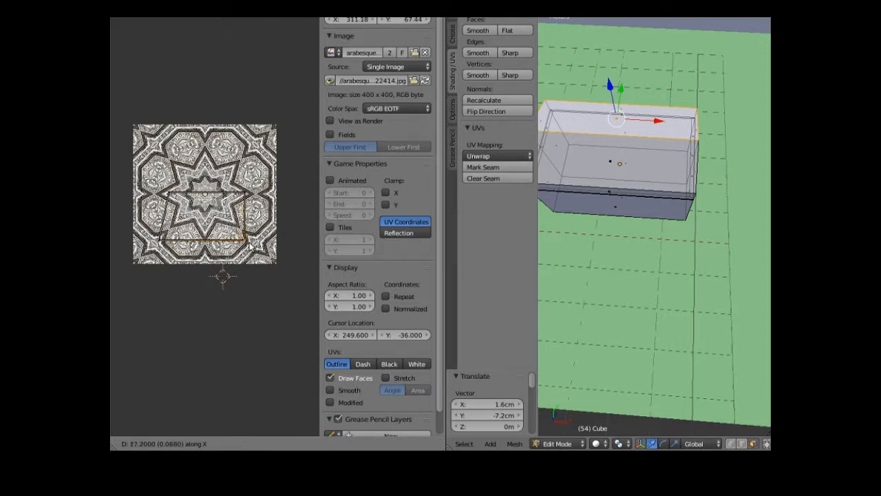
pyautogui.click(247, 243)
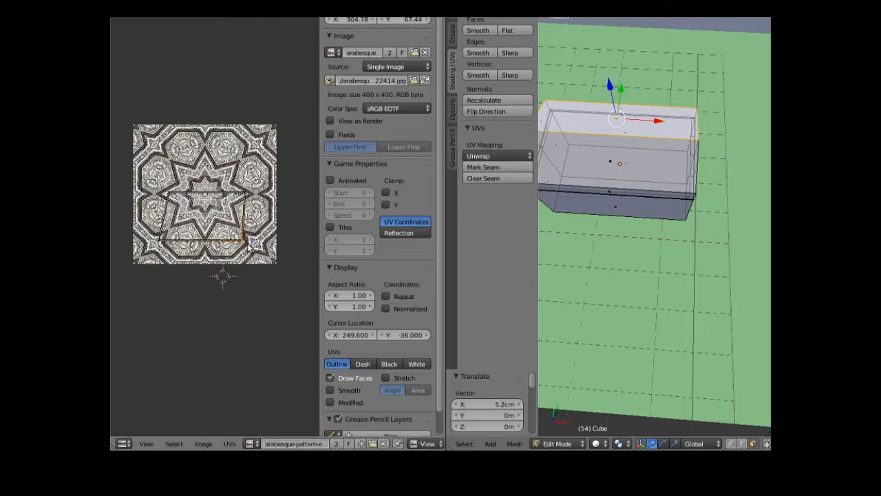
pyautogui.rightClick(159, 244)
pyautogui.press('g')
pyautogui.press('x')
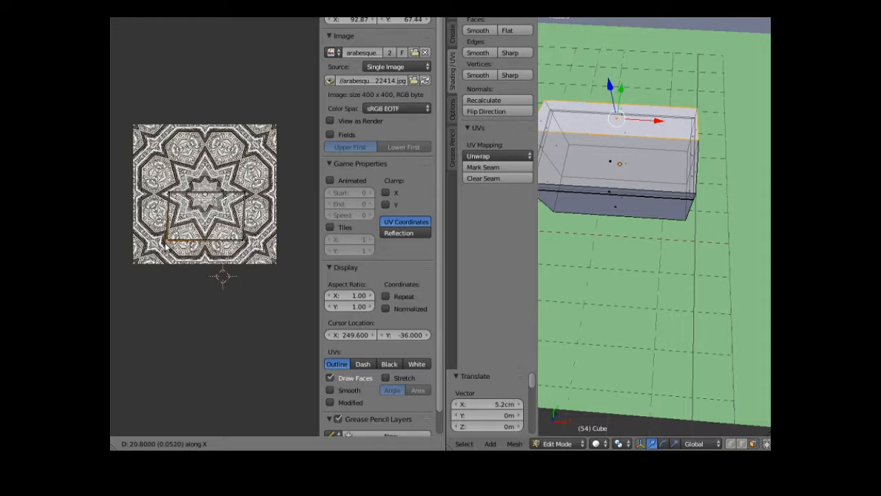
pyautogui.press('Return')
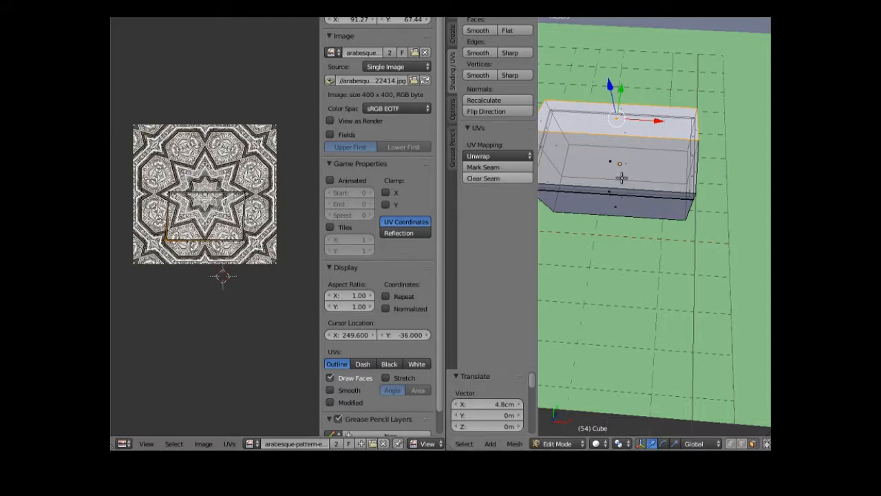
# - Select the whole box mesh and switch back to the Default screen layout
pyautogui.press('a')
pyautogui.press('a')
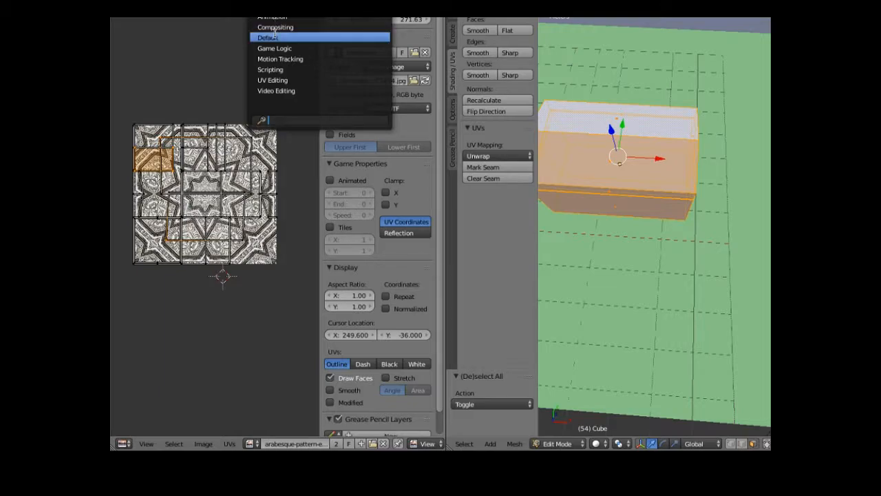
pyautogui.click(276, 36)
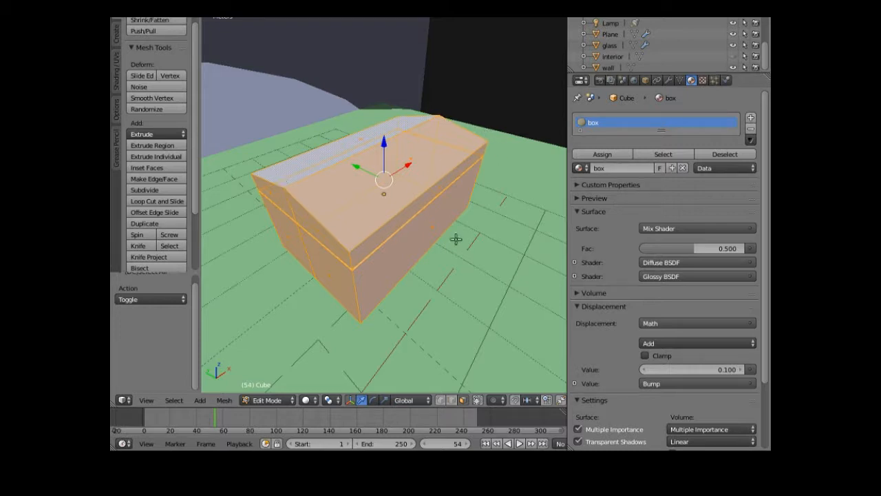
# - Add a Bevel modifier to the box and set its width to 1 cm
pyautogui.click(669, 82)
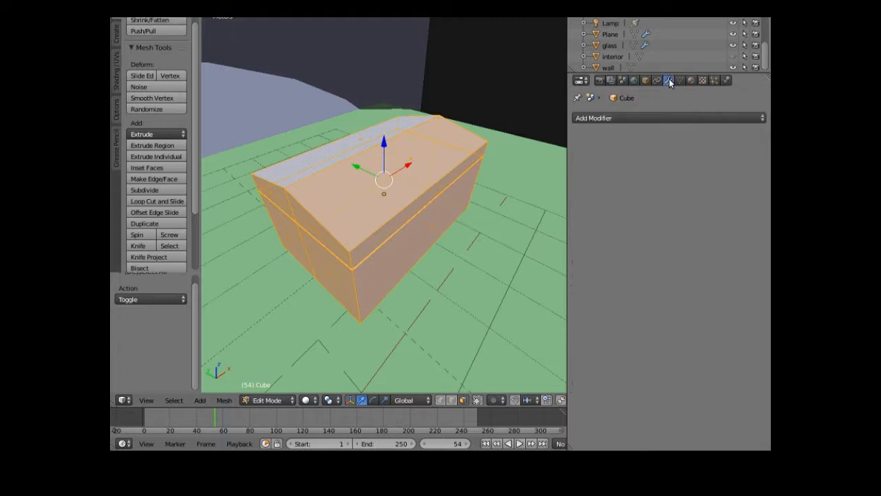
pyautogui.click(612, 120)
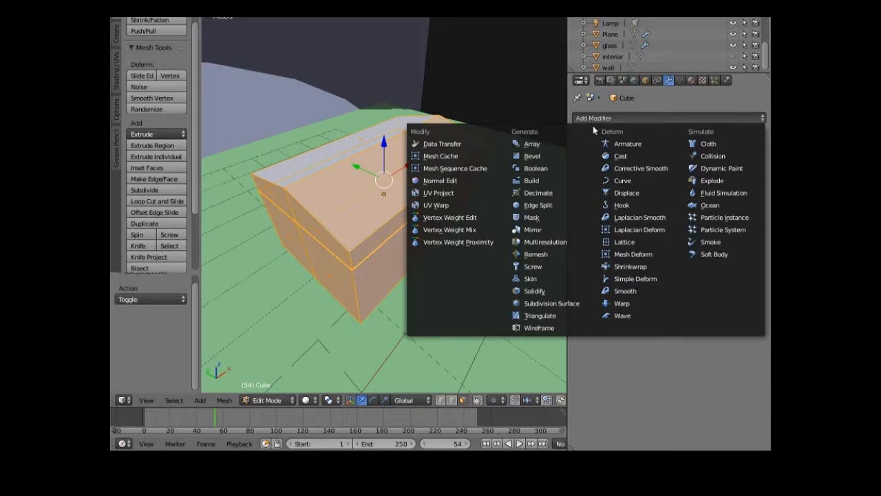
pyautogui.click(555, 156)
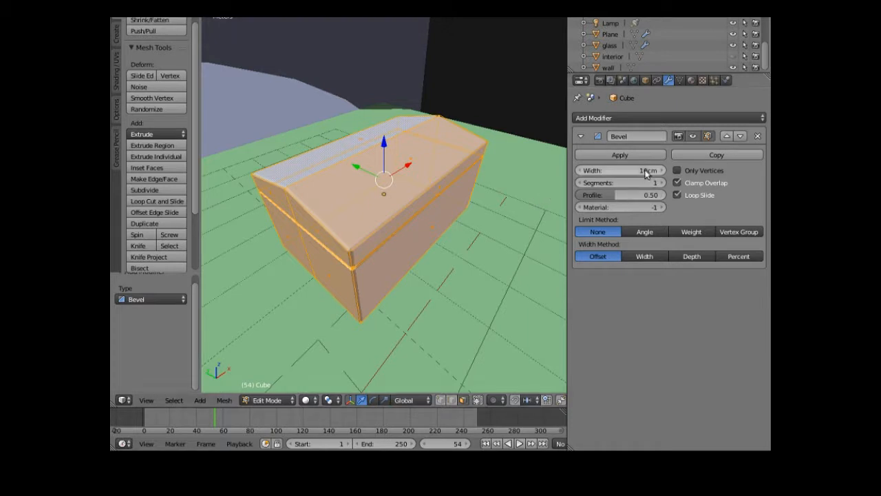
pyautogui.moveTo(647, 173)
pyautogui.mouseDown()
pyautogui.moveTo(620, 172)
pyautogui.moveTo(661, 174)
pyautogui.mouseUp()
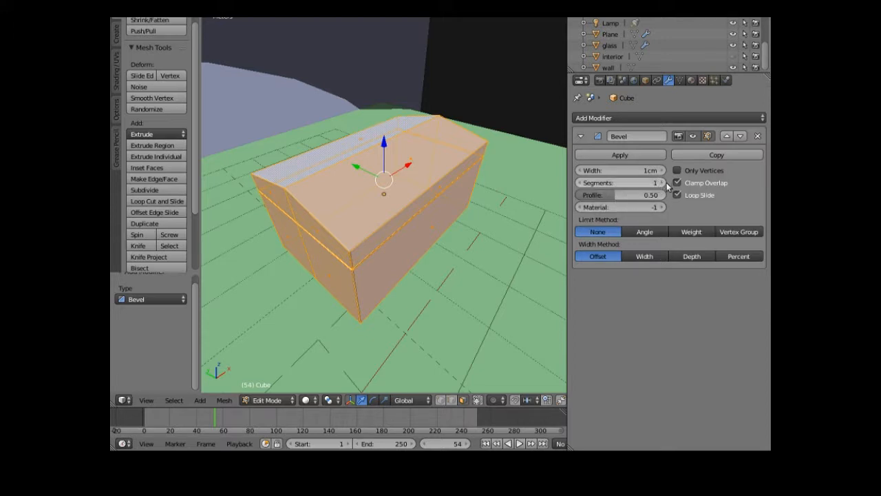
# - Try three segments on the Bevel modifier and return it to one segment
pyautogui.click(662, 182)
pyautogui.click(662, 182)
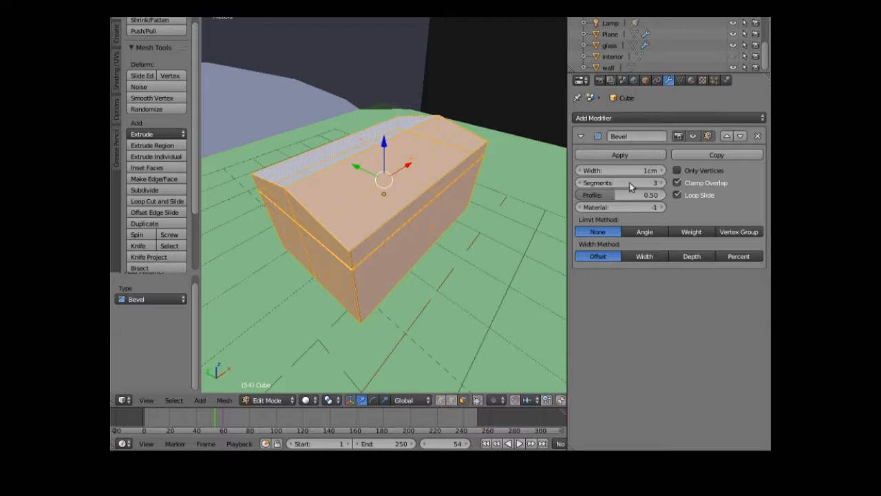
pyautogui.click(580, 183)
pyautogui.click(580, 182)
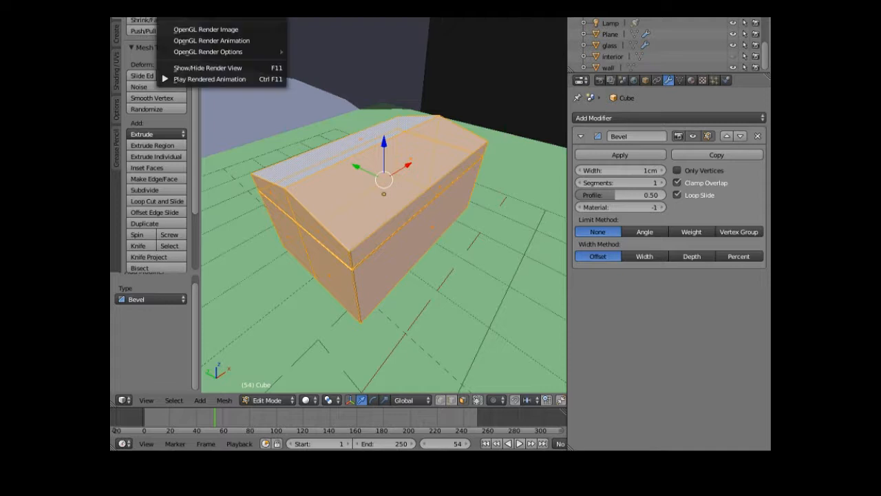
# - Render the scene with the wine glass and the bevelled box
pyautogui.press('F12')
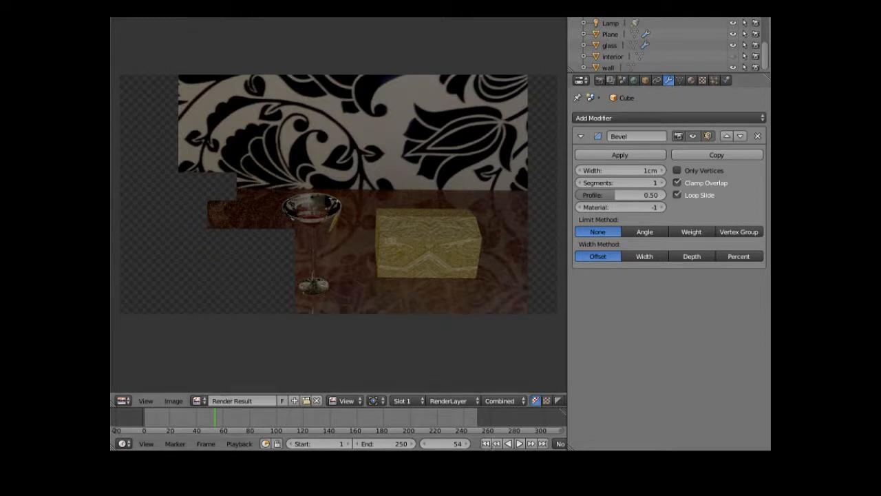
# - Hide the render, switch to the Compositing layout and change the box material's Math node to Multiply
pyautogui.click(180, 11)
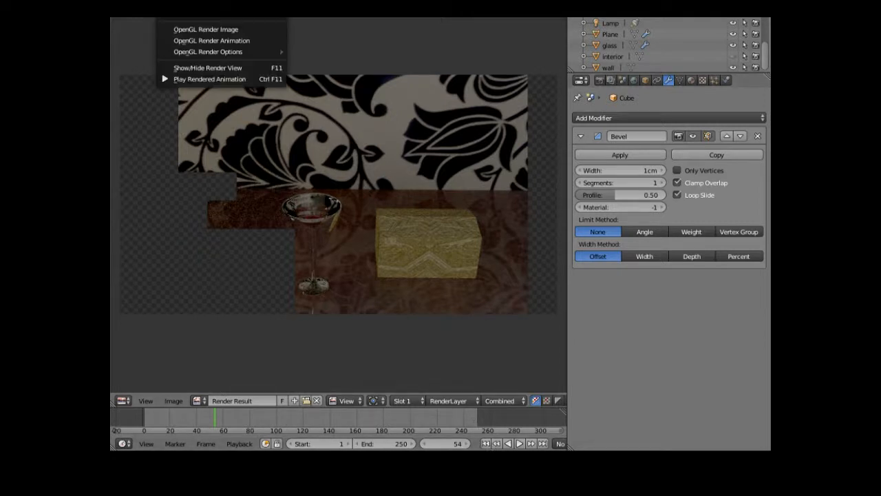
pyautogui.click(224, 67)
pyautogui.click(272, 11)
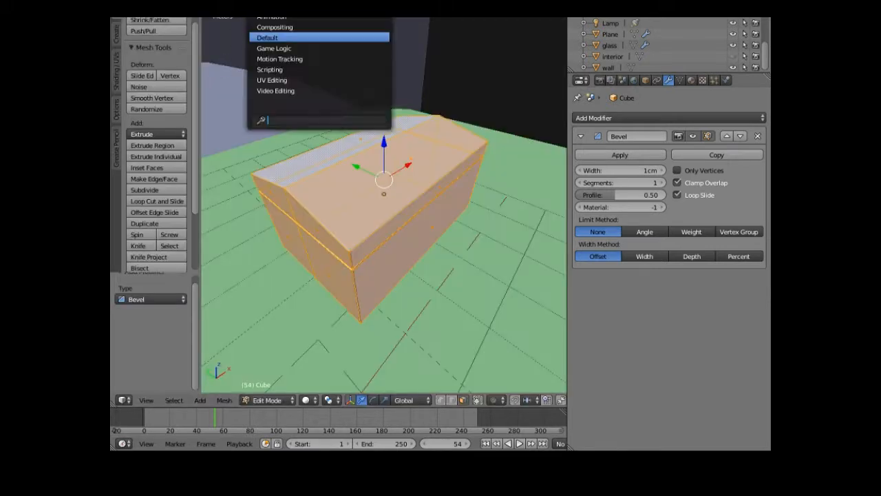
pyautogui.click(275, 27)
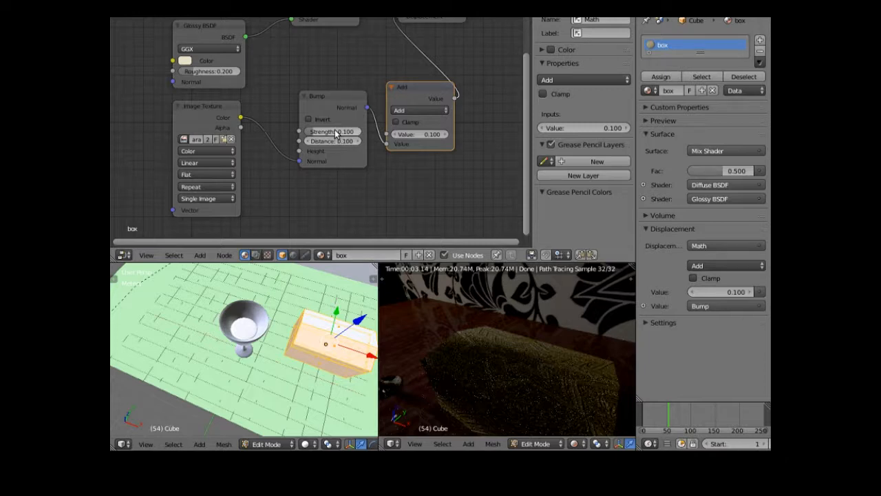
pyautogui.click(438, 111)
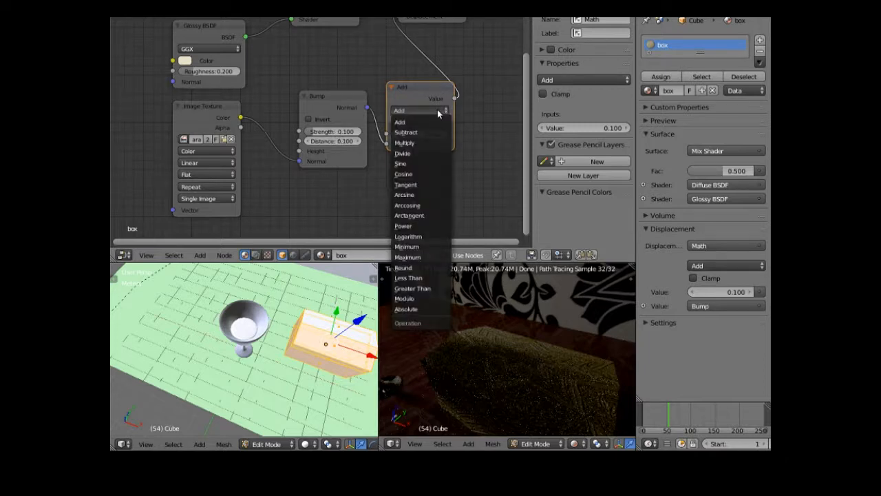
pyautogui.click(418, 143)
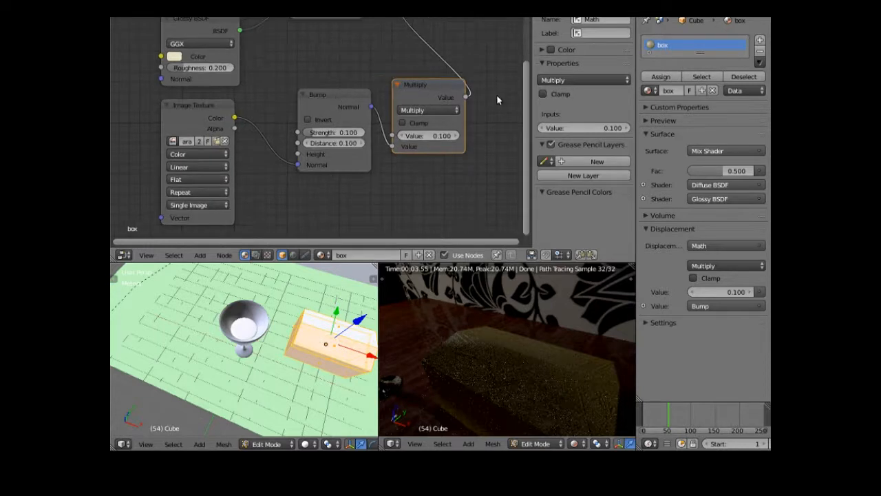
# - Try high and zero factors on the box material's Mix Shader, and set the factor to 0.164
pyautogui.moveTo(527, 70); pyautogui.dragTo(517, 22)
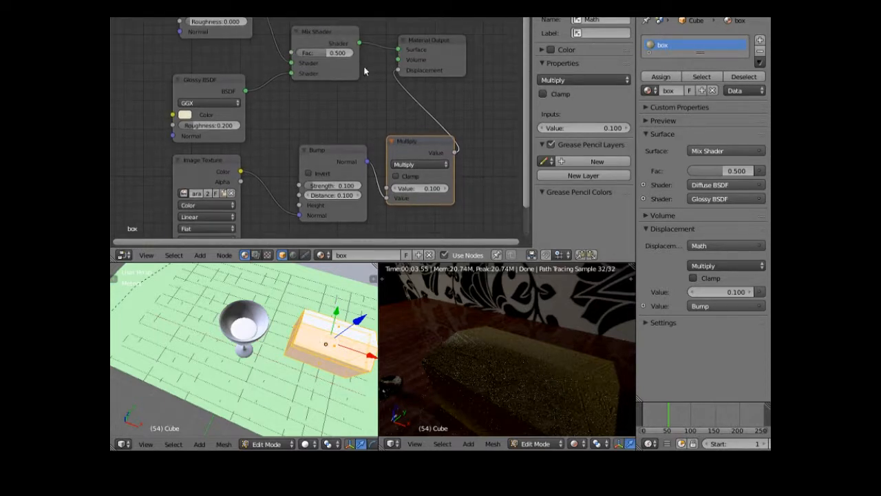
pyautogui.moveTo(331, 57); pyautogui.dragTo(353, 55)
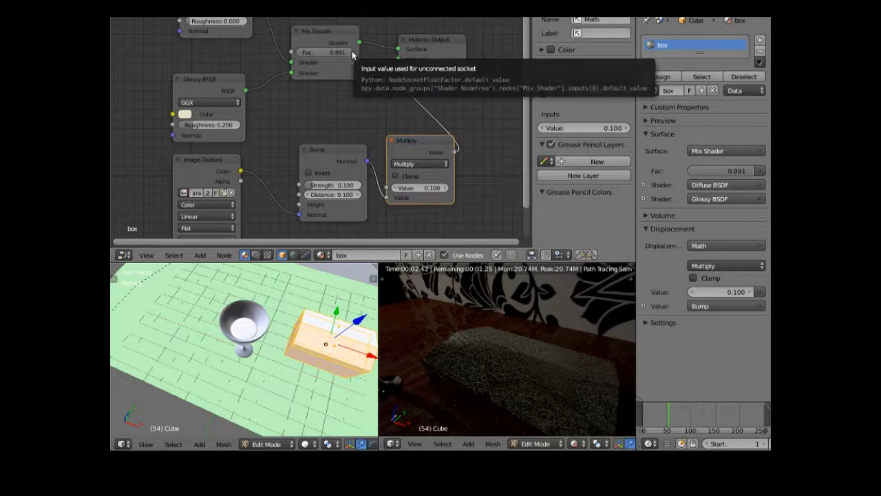
pyautogui.moveTo(352, 55); pyautogui.dragTo(310, 62)
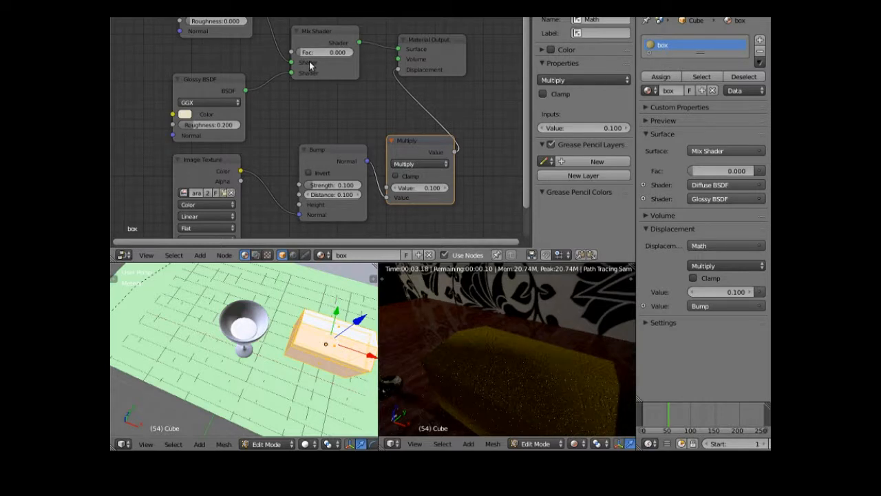
pyautogui.moveTo(307, 54); pyautogui.dragTo(314, 54)
pyautogui.moveTo(314, 52); pyautogui.dragTo(324, 53)
# - Set the box material's Glossy roughness to 0.017, Diffuse roughness to 0.083 and the Multiply node's value to 0.200
pyautogui.scroll(-1, 268, 184)
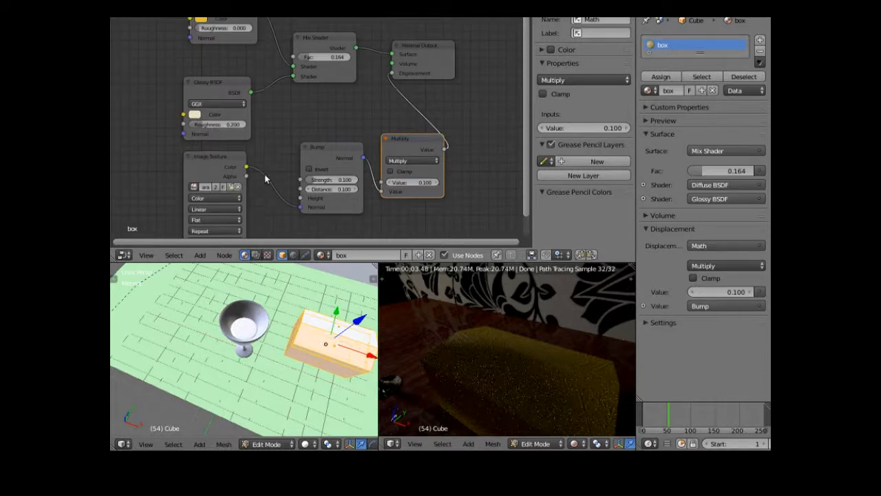
pyautogui.scroll(1, 200, 128)
pyautogui.moveTo(199, 128); pyautogui.dragTo(180, 124)
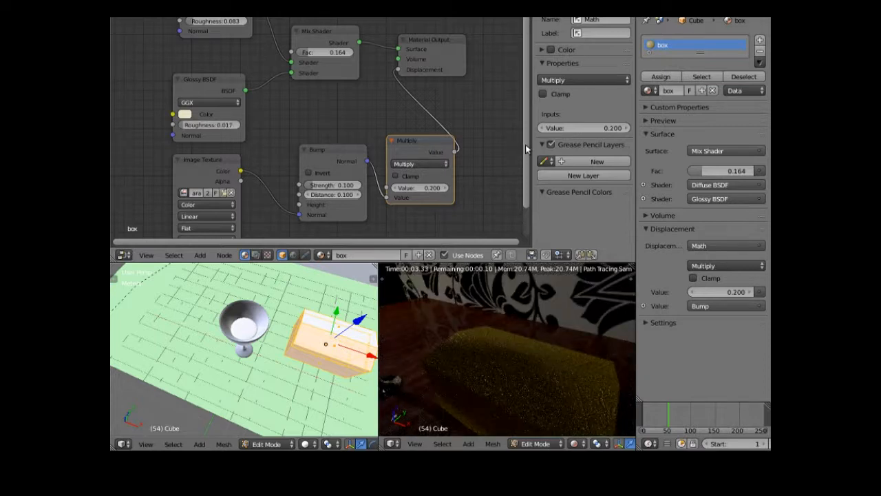
pyautogui.moveTo(527, 142)
pyautogui.mouseDown()
pyautogui.moveTo(529, 182)
pyautogui.moveTo(520, 111)
pyautogui.moveTo(519, 155)
pyautogui.mouseUp()
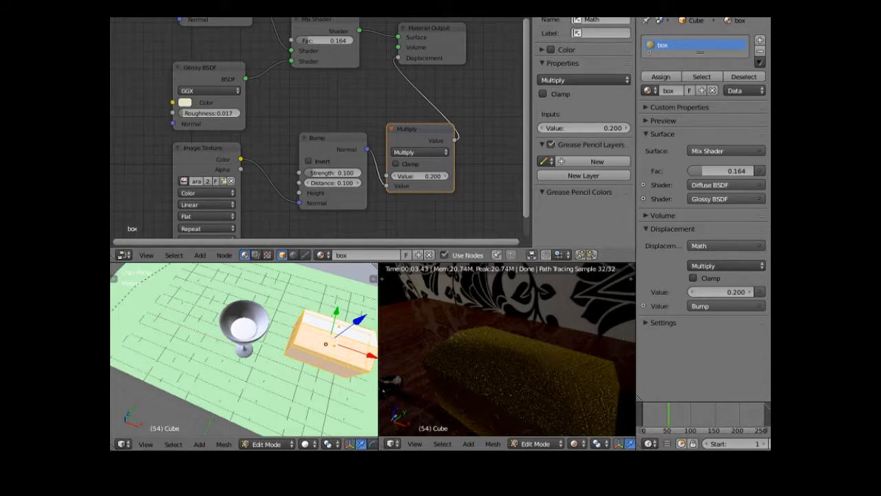
# - Return to the Default layout, render the scene with the adjusted box material and hide the render view
pyautogui.click(252, 17)
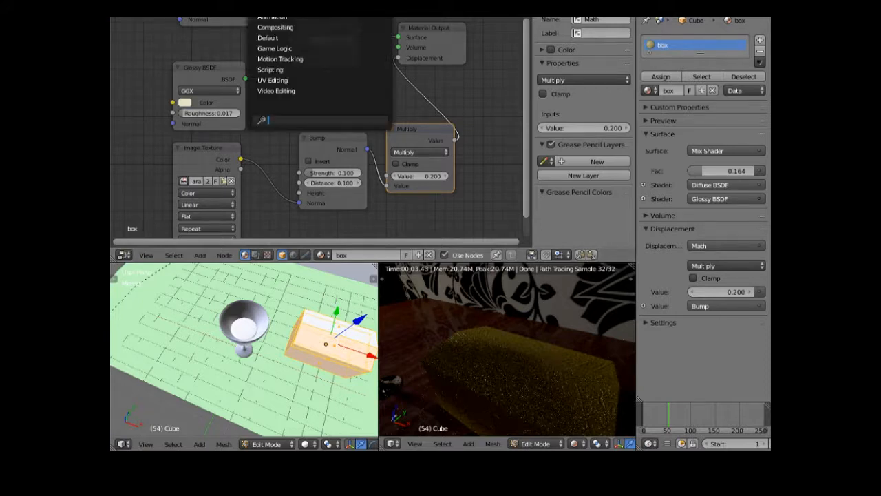
pyautogui.click(277, 35)
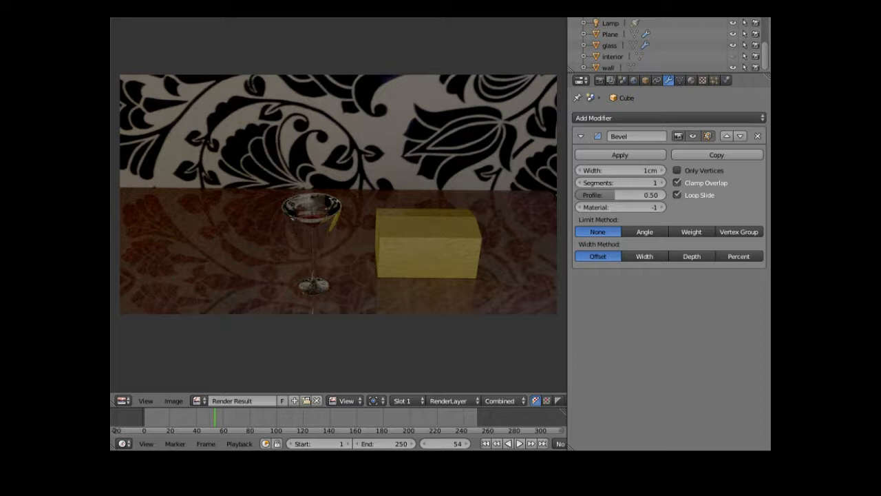
pyautogui.click(224, 18)
pyautogui.click(226, 69)
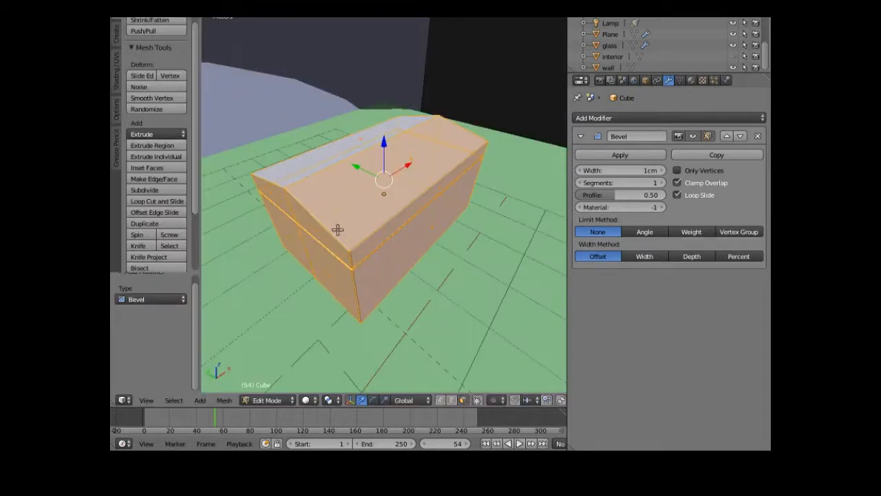
# - In Object Mode, select both the wine glass and the box and move them about 35.1 m along X, off the table
pyautogui.scroll(-5, 333, 267)
pyautogui.moveTo(390, 315); pyautogui.dragTo(337, 301, button='middle')
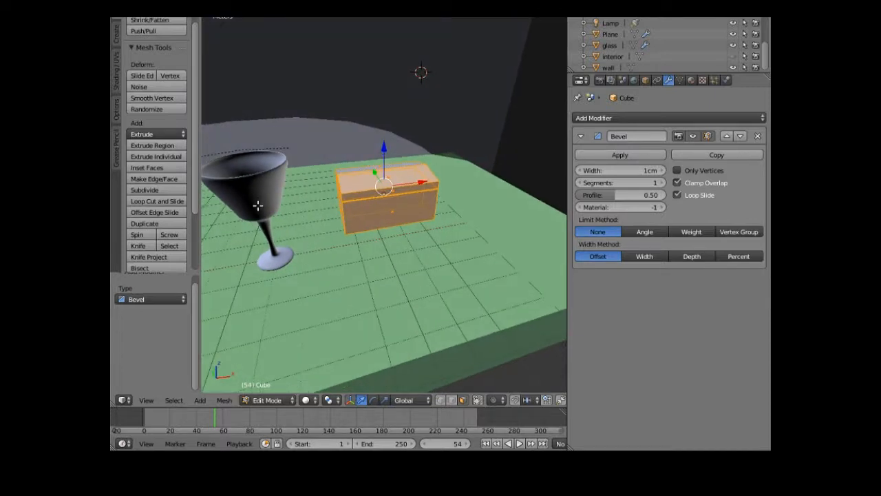
pyautogui.moveTo(257, 204); pyautogui.dragTo(257, 206, button='middle')
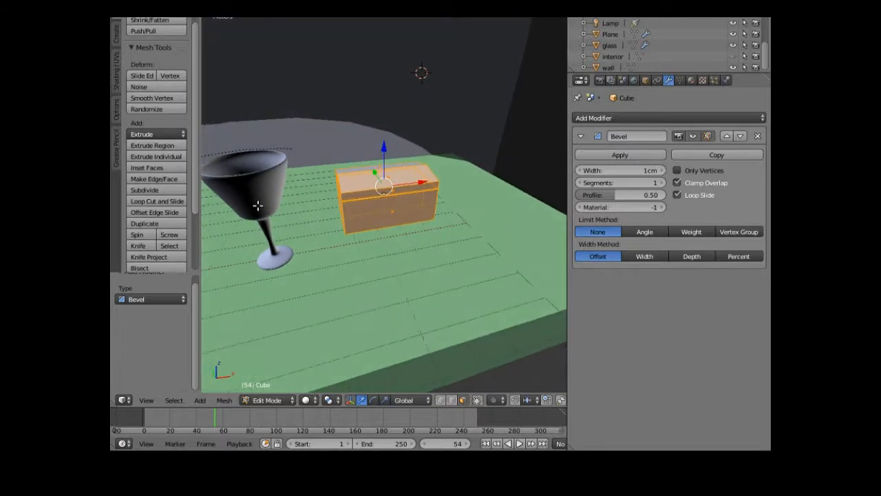
pyautogui.click(279, 400)
pyautogui.click(275, 388)
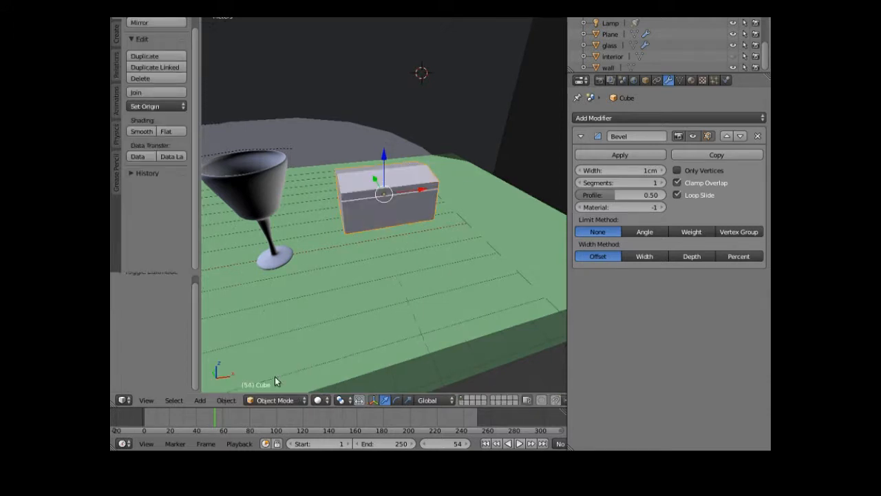
pyautogui.rightClick(258, 201)
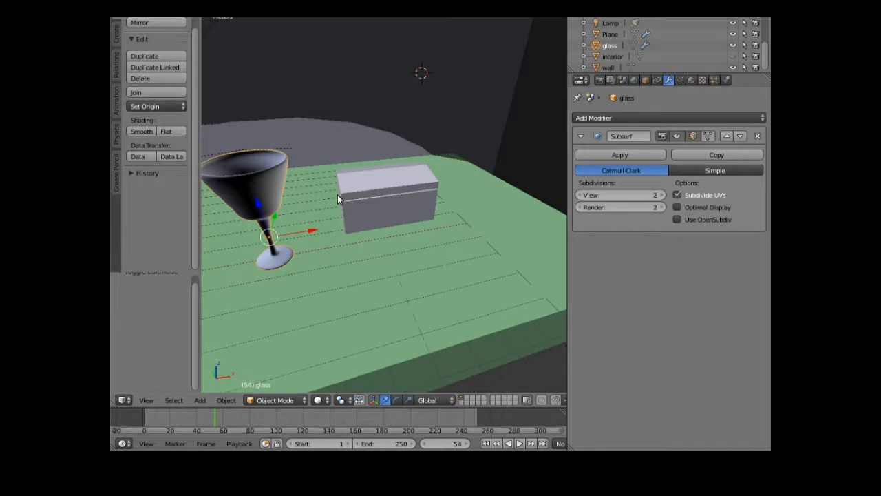
pyautogui.rightClick(374, 190)
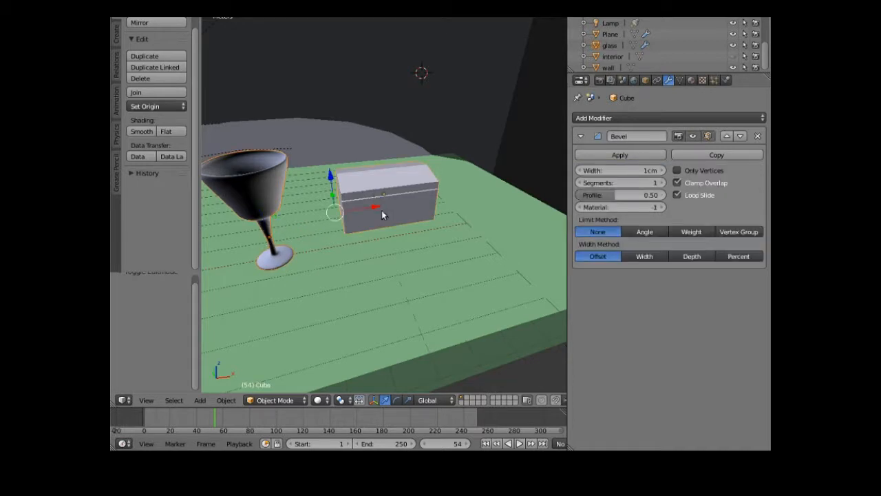
pyautogui.press('g')
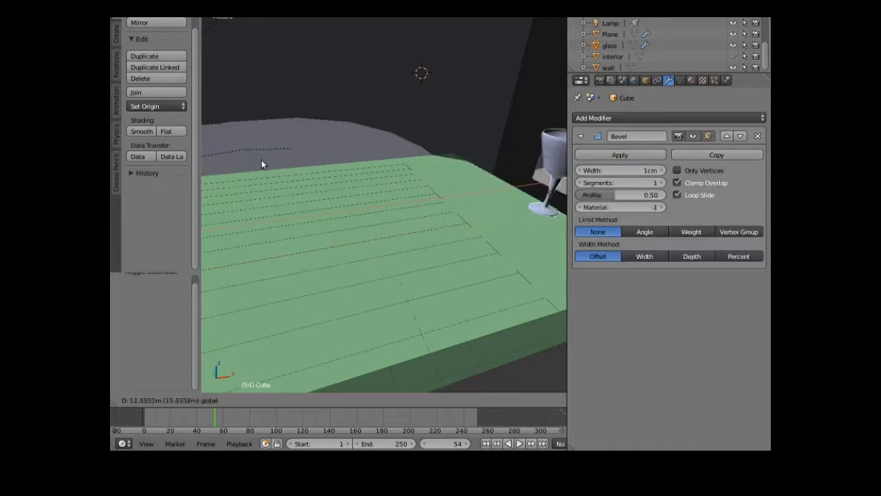
pyautogui.click(470, 123)
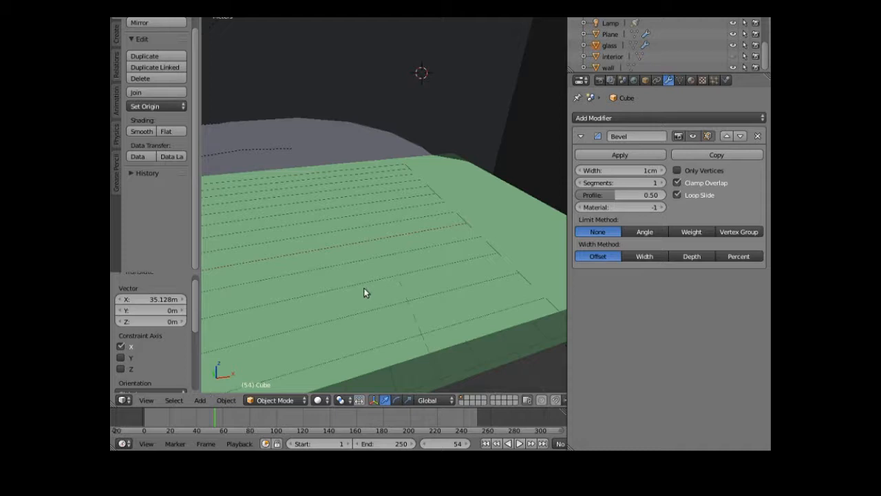
# - Add a mesh plane, lower it about 4.15 m towards the tabletop and shift it about -5.14 m along Y
pyautogui.moveTo(365, 289); pyautogui.dragTo(357, 291, button='middle')
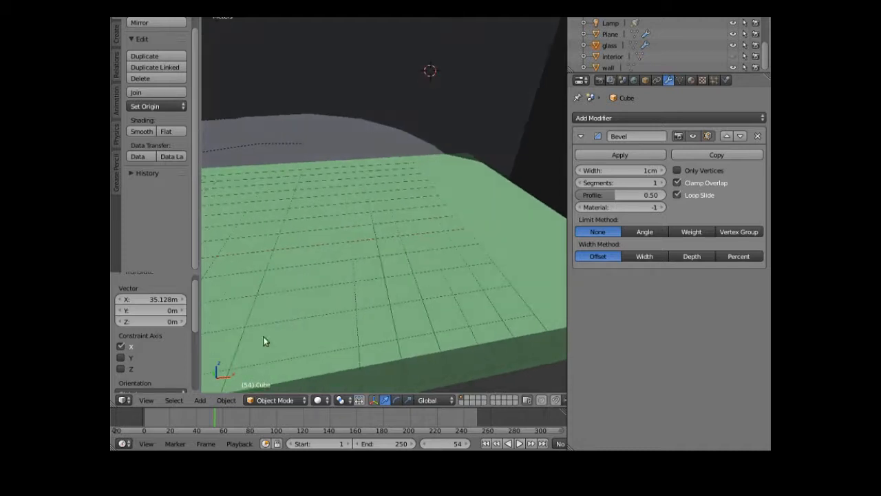
pyautogui.click(201, 401)
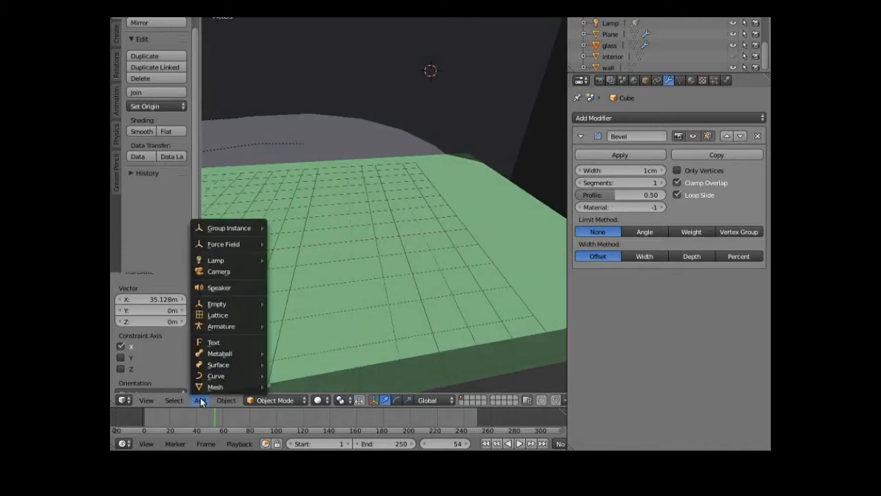
pyautogui.moveTo(229, 354)
pyautogui.moveTo(238, 387)
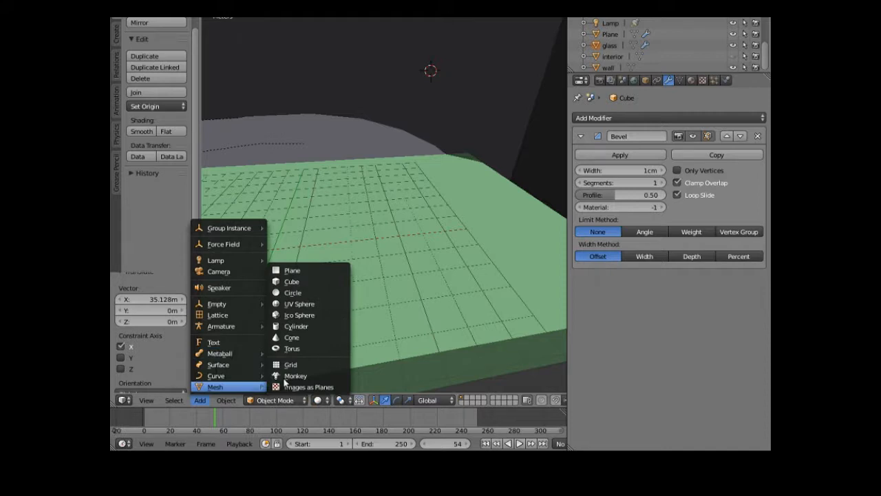
pyautogui.click(296, 271)
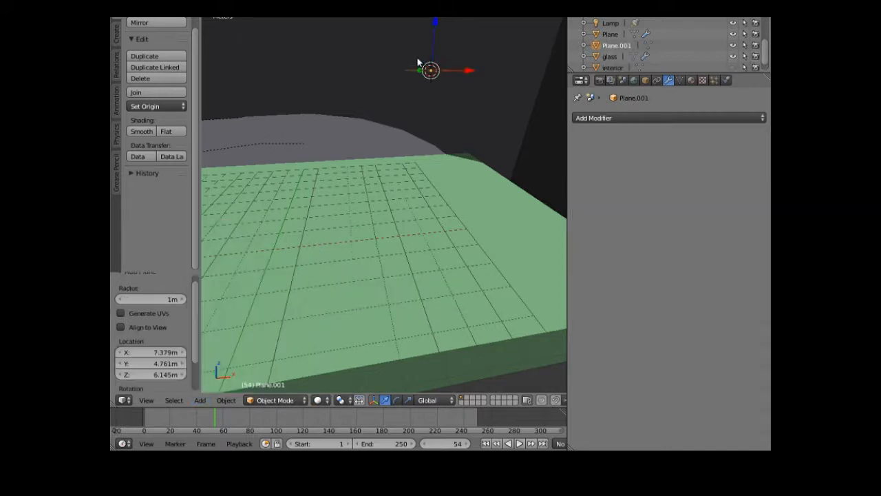
pyautogui.press('g')
pyautogui.press('z')
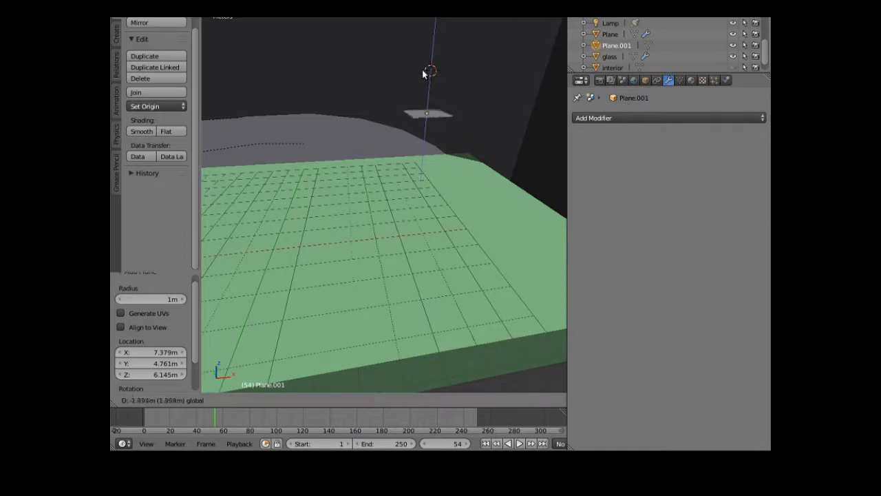
pyautogui.click(422, 105)
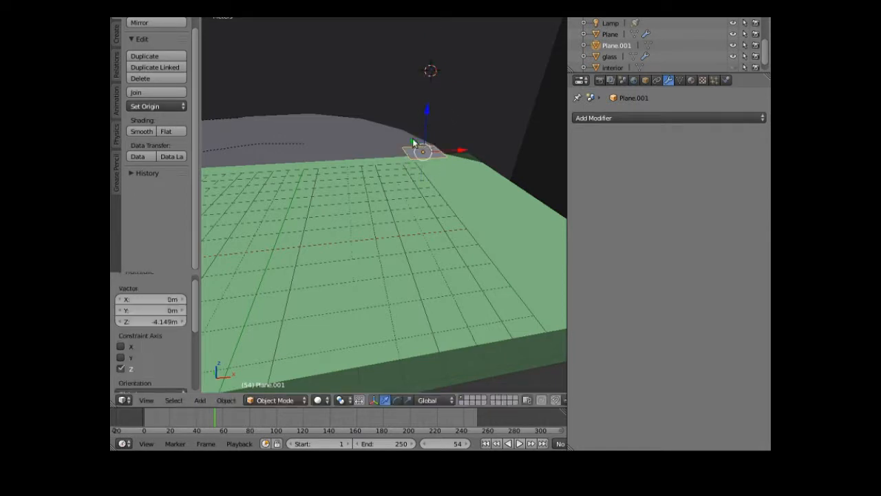
pyautogui.press('g')
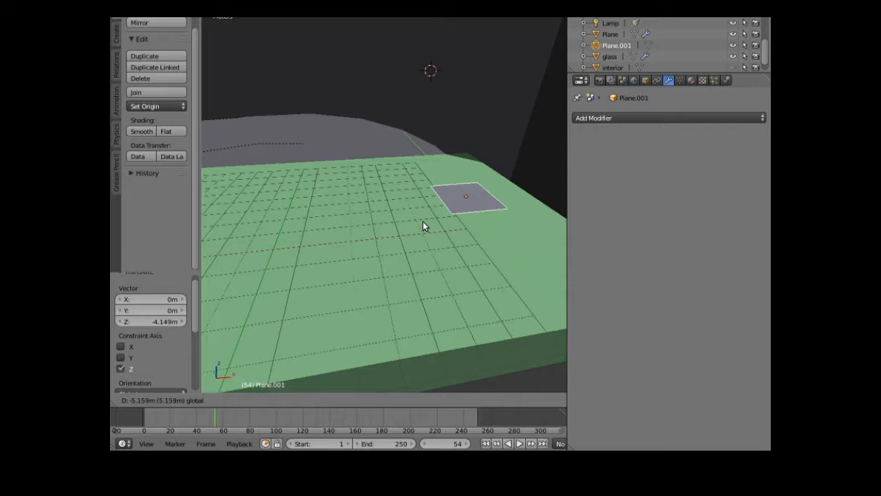
pyautogui.click(423, 224)
# - Scale the new plane up about 5.34 times, shorten it along Y and stretch it about 1.29 times along X
pyautogui.press('s')
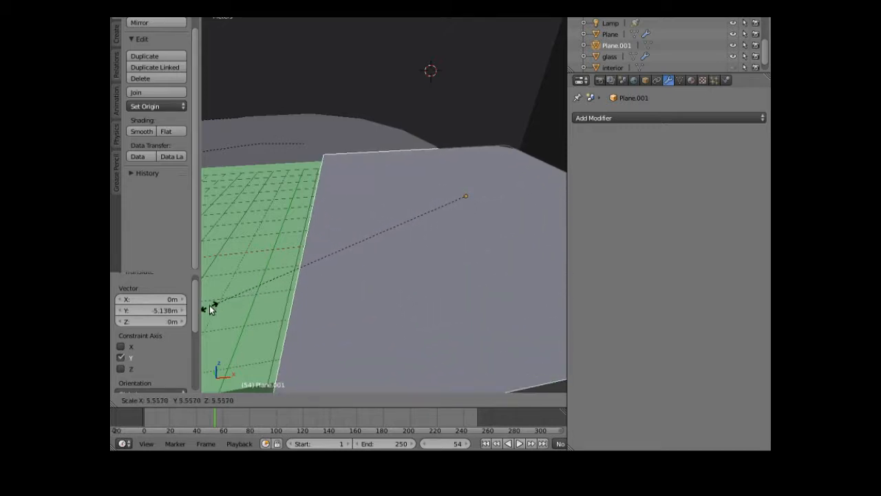
pyautogui.click(276, 313)
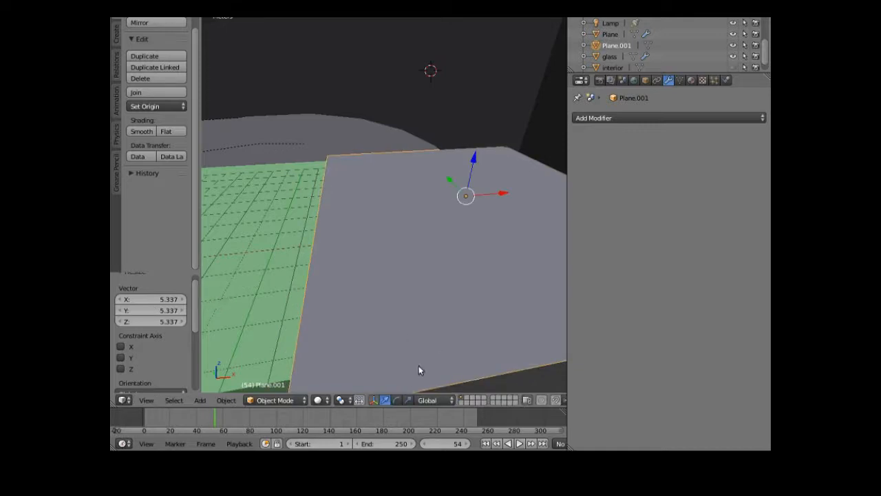
pyautogui.click(407, 400)
pyautogui.moveTo(448, 179); pyautogui.dragTo(446, 188)
pyautogui.moveTo(511, 193); pyautogui.dragTo(513, 192)
pyautogui.moveTo(453, 243); pyautogui.dragTo(445, 248)
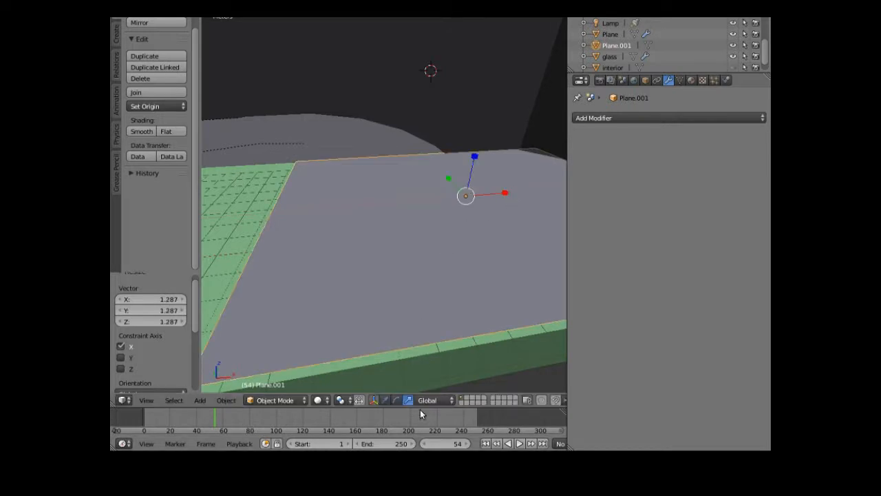
pyautogui.click(386, 401)
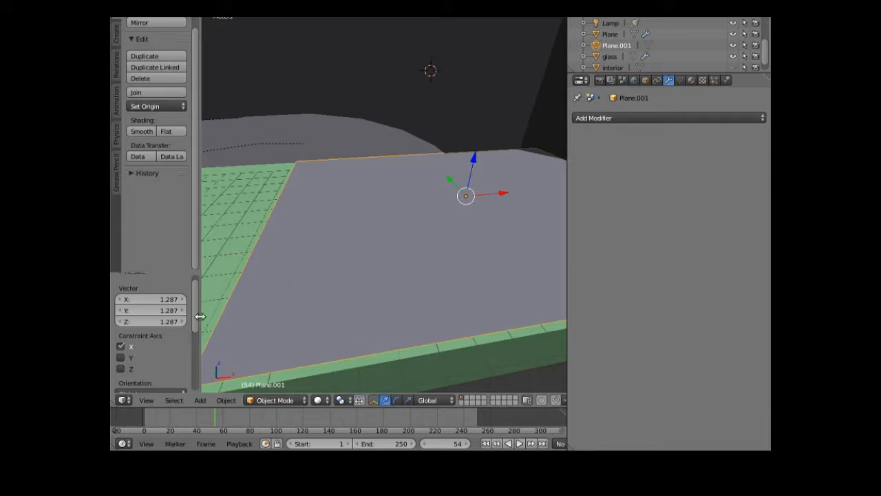
# - Enter Edit Mode on the new plane and subdivide its mesh twice with one cut each
pyautogui.click(279, 399)
pyautogui.click(279, 376)
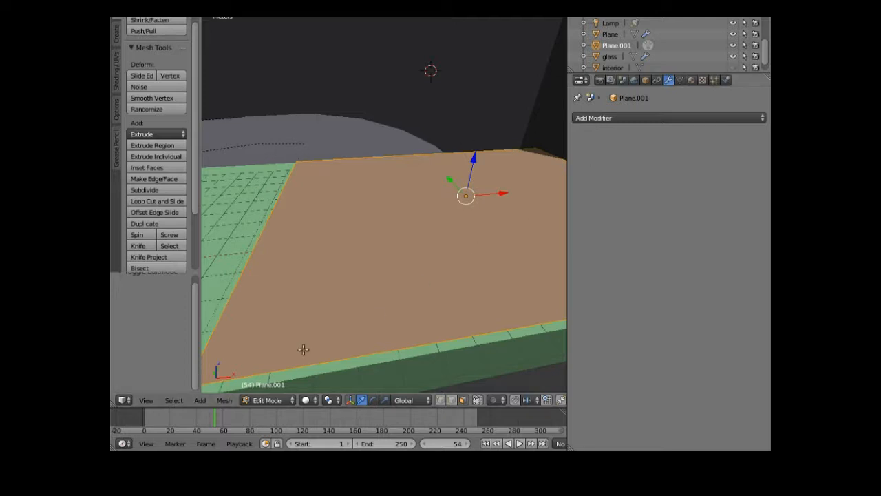
pyautogui.click(152, 191)
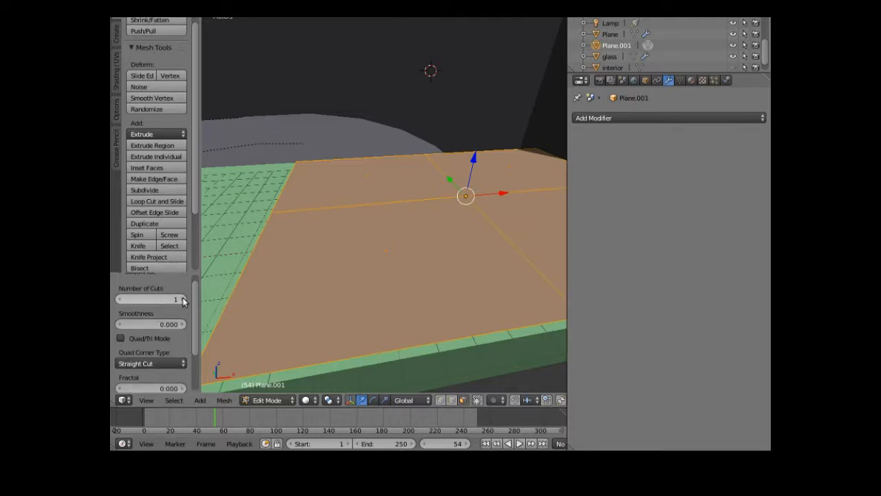
pyautogui.click(150, 194)
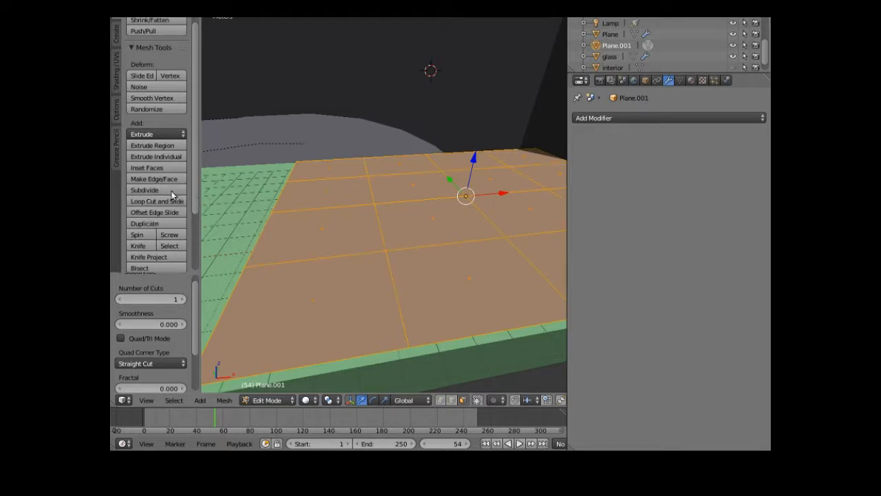
# - Subdivide the new plane's mesh five more times with one cut each
pyautogui.click(155, 189)
pyautogui.click(154, 189)
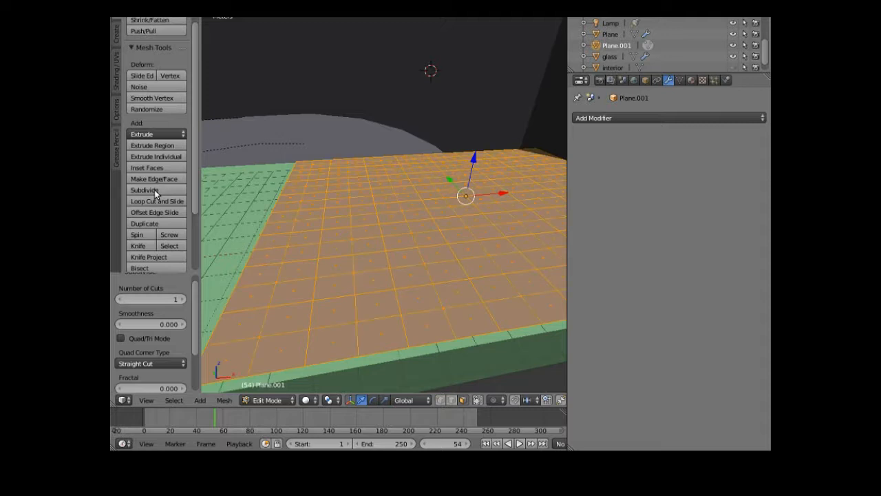
pyautogui.click(154, 189)
pyautogui.click(155, 190)
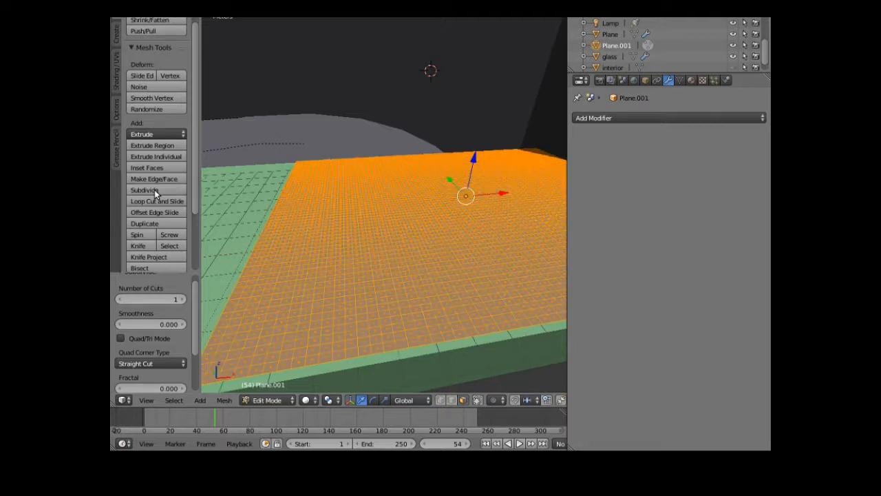
pyautogui.click(155, 190)
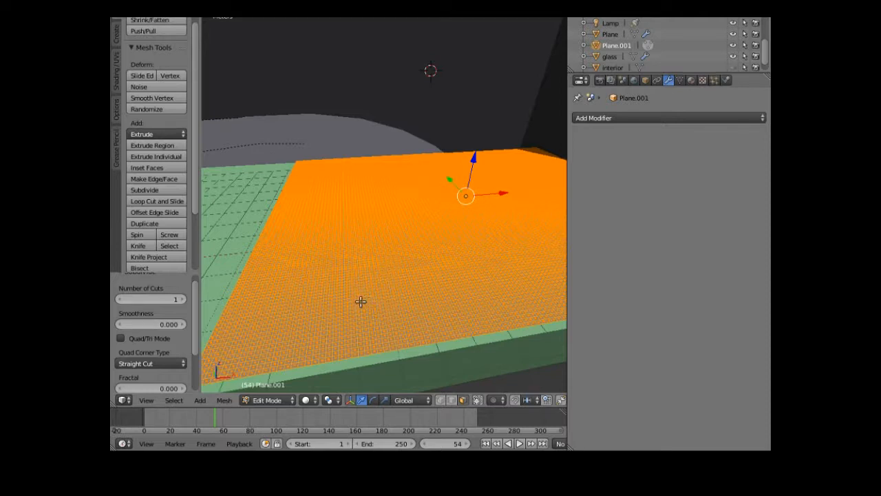
# - Return to Object Mode and raise the subdivided plane about 4.4 m along Z above the table
pyautogui.click(283, 398)
pyautogui.click(291, 386)
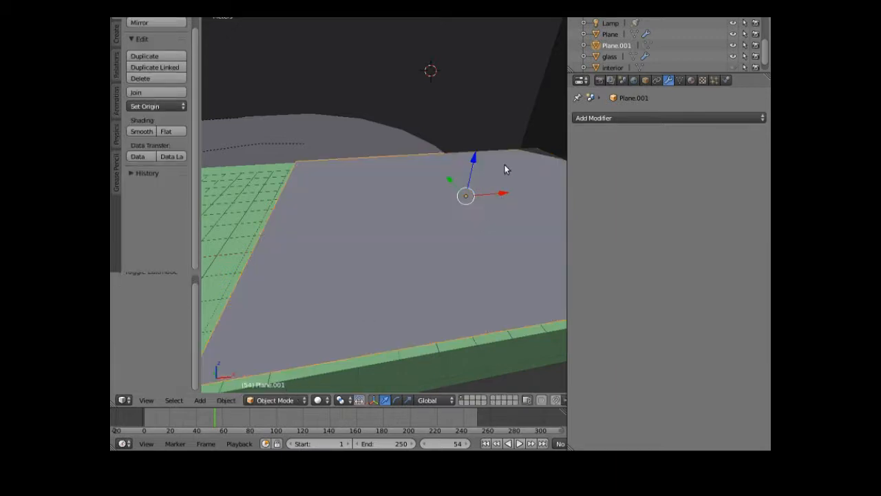
pyautogui.moveTo(473, 159); pyautogui.dragTo(478, 28)
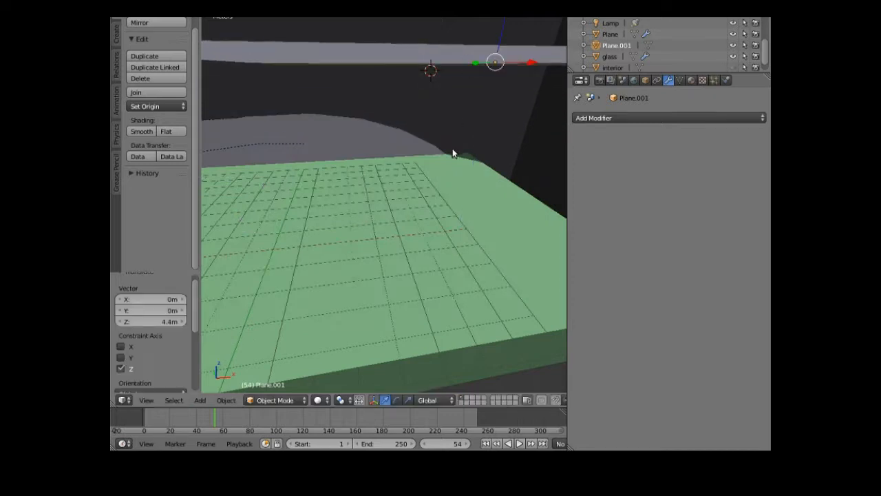
# - Enable Cloth physics on the raised plane and apply the Cotton preset
pyautogui.moveTo(443, 163); pyautogui.dragTo(442, 174, button='middle')
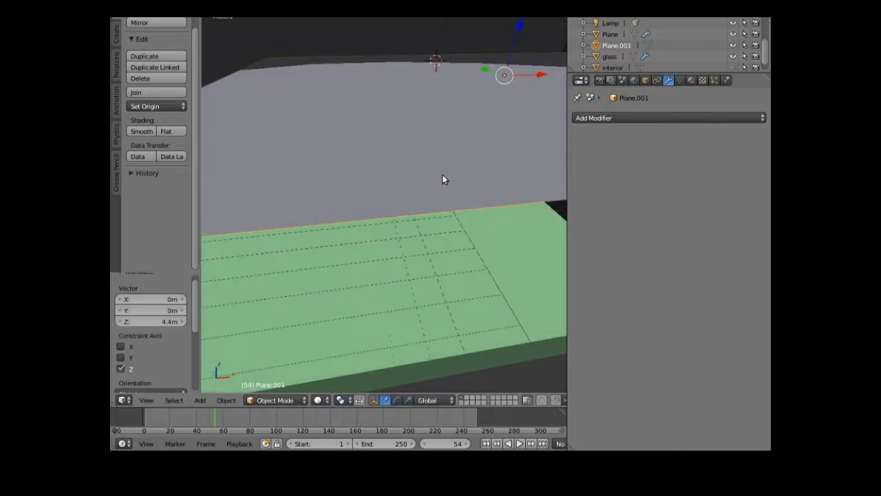
pyautogui.scroll(-2, 442, 174)
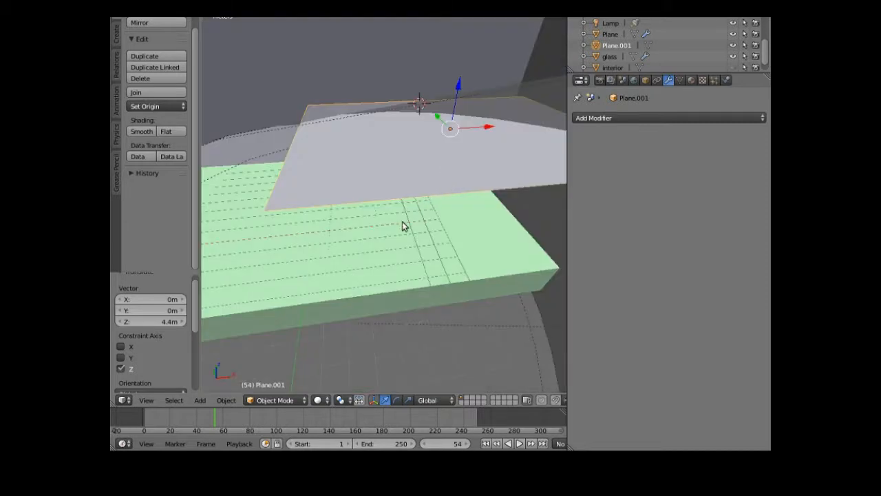
pyautogui.moveTo(404, 224); pyautogui.dragTo(597, 157, button='middle')
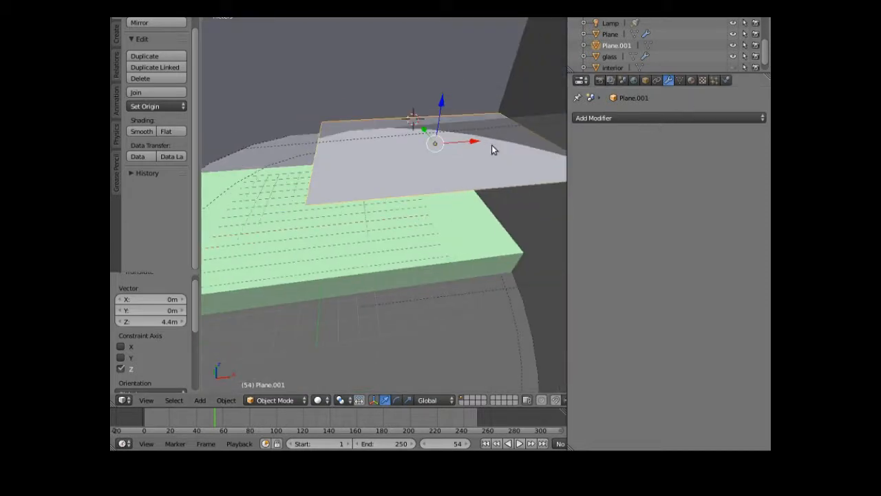
pyautogui.click(604, 119)
pyautogui.click(728, 81)
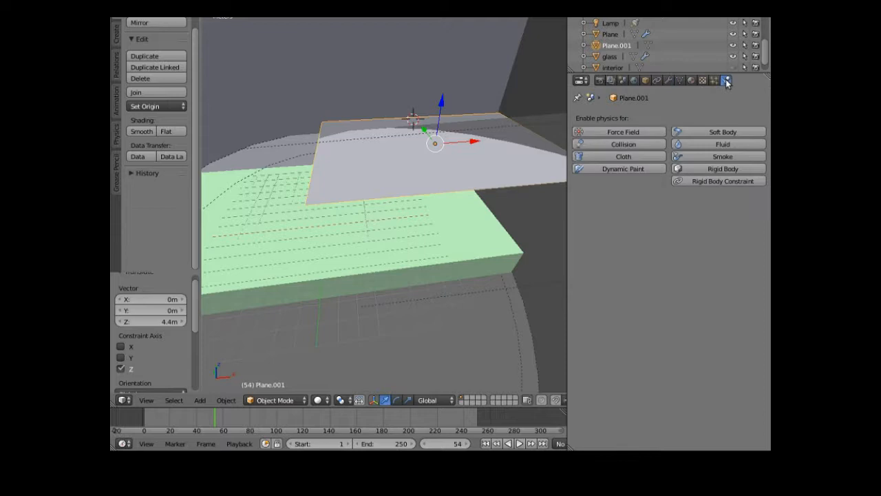
pyautogui.click(623, 157)
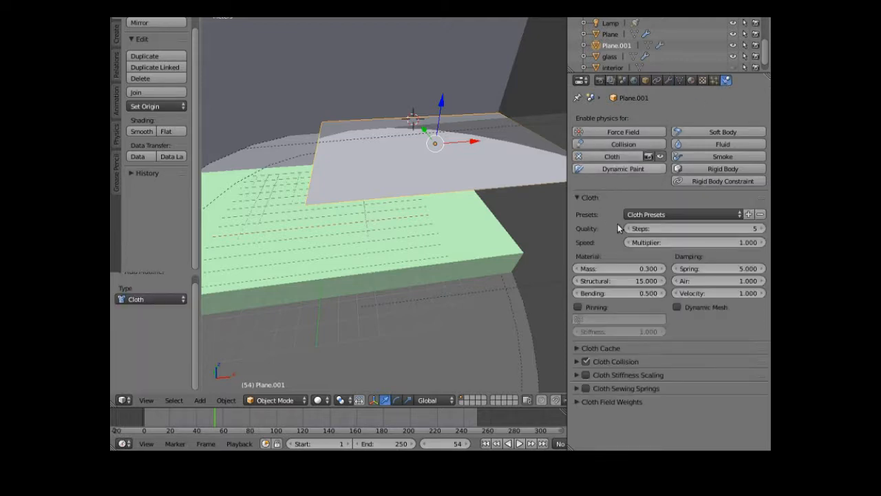
pyautogui.click(740, 216)
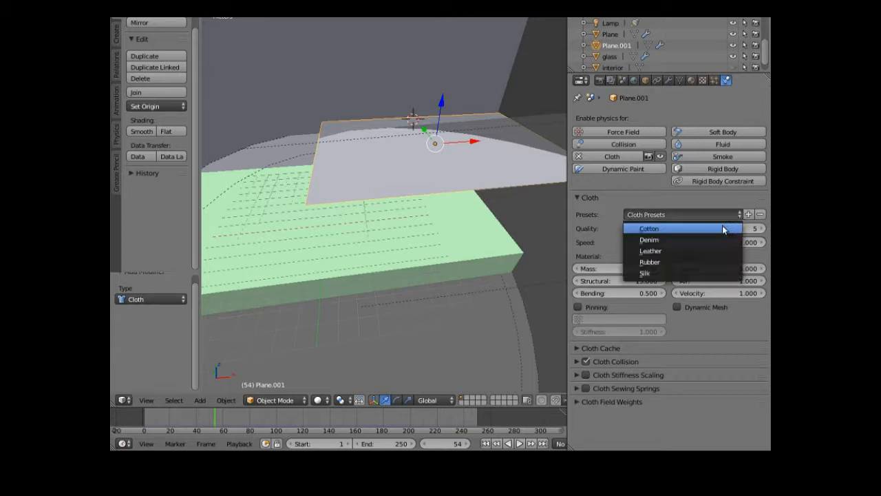
pyautogui.click(667, 232)
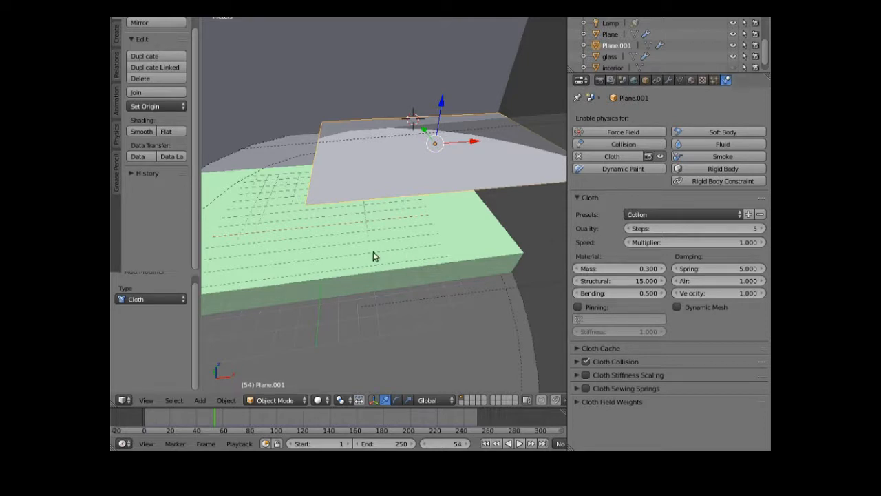
# - Add a mesh cylinder with a 1 m radius and 2 m depth and move it about -10.2 m along Y
pyautogui.click(199, 401)
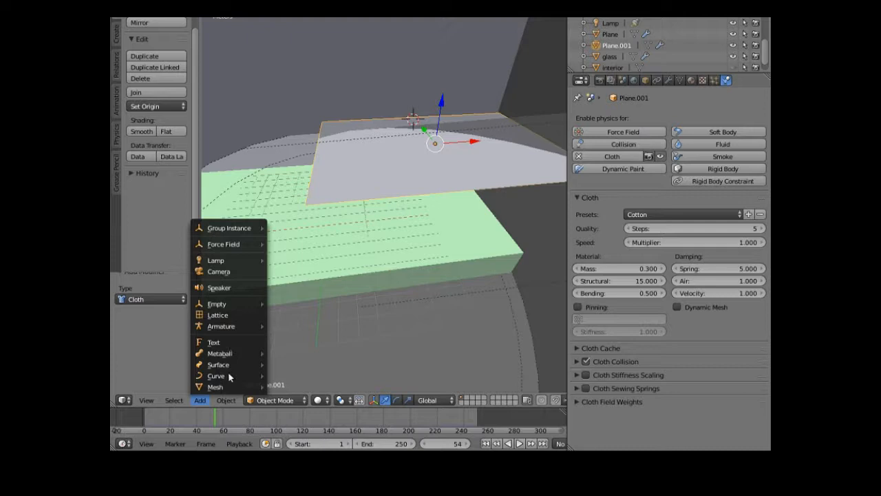
pyautogui.moveTo(232, 387)
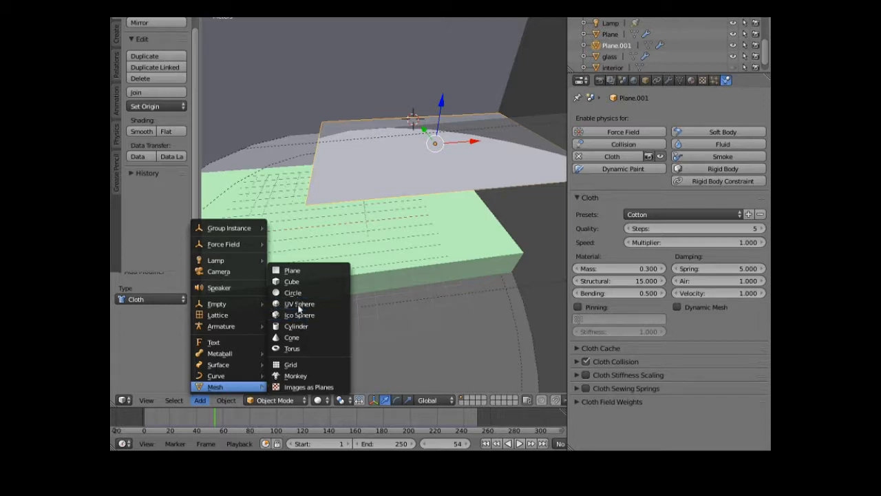
pyautogui.click(297, 328)
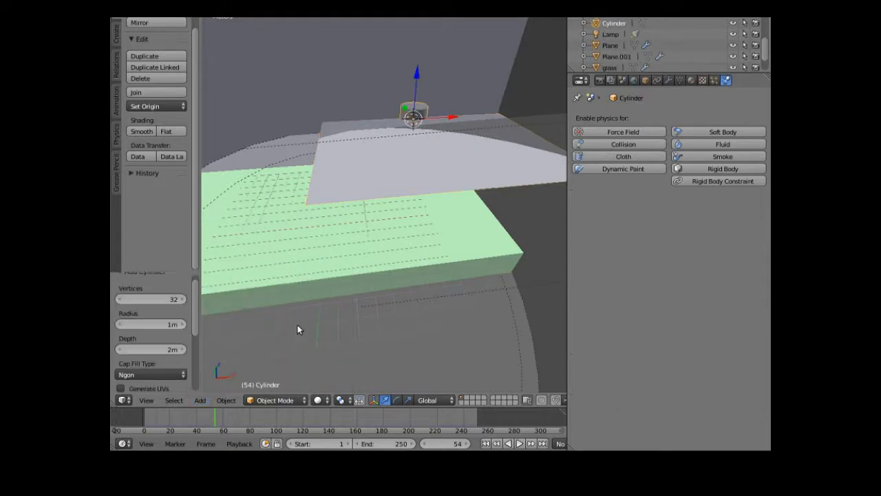
pyautogui.press('g')
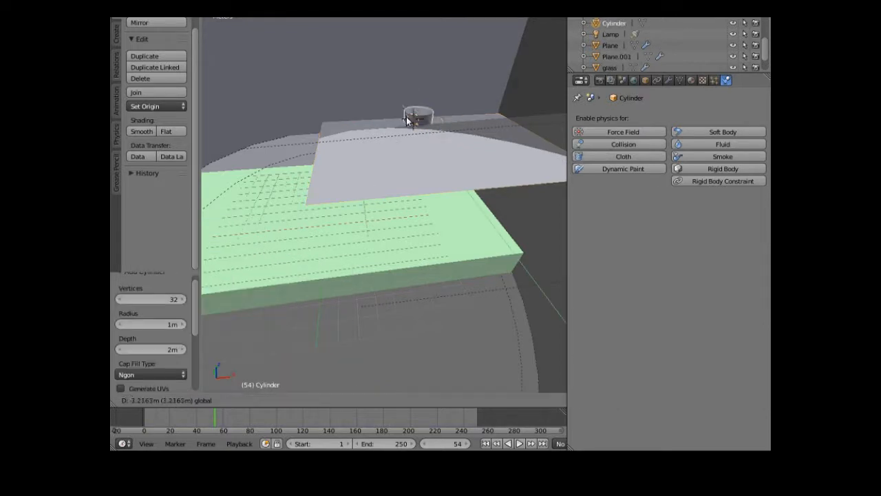
pyautogui.click(423, 207)
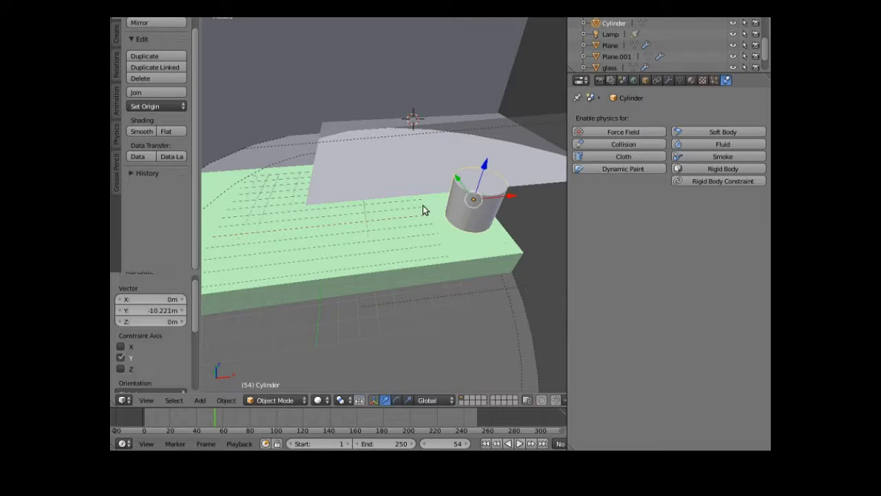
# - Tip the cylinder onto its side, turn it about 27.6° around Z and move it about -2.83 m along X
pyautogui.click(396, 401)
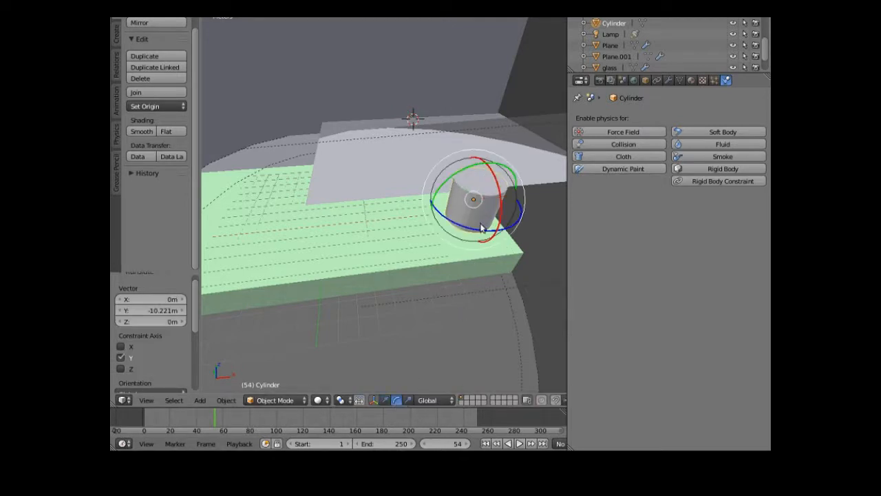
pyautogui.moveTo(495, 183); pyautogui.dragTo(487, 245)
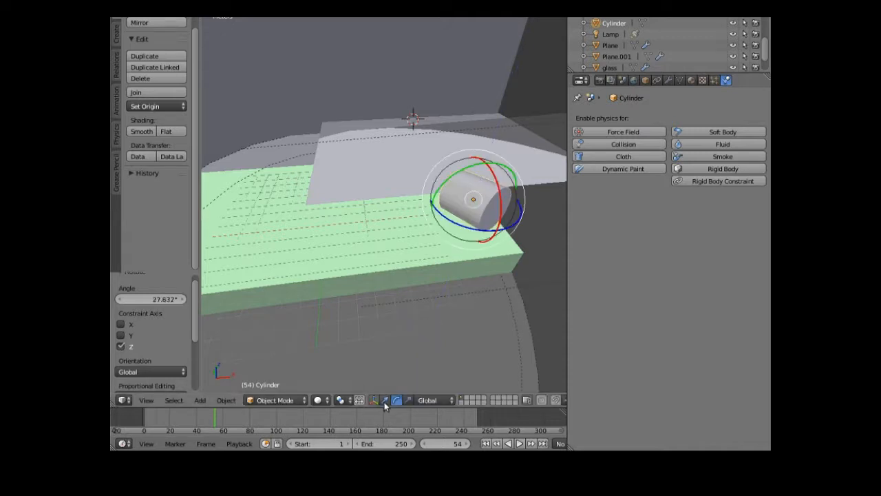
pyautogui.click(385, 401)
pyautogui.moveTo(508, 198); pyautogui.dragTo(423, 208)
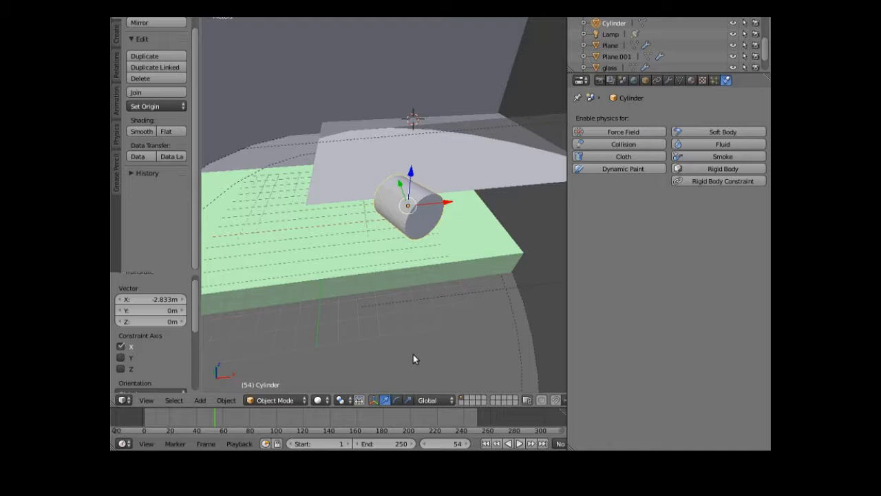
# - Scale the cylinder down uniformly to about 0.48, and again by about 0.67
pyautogui.press('s')
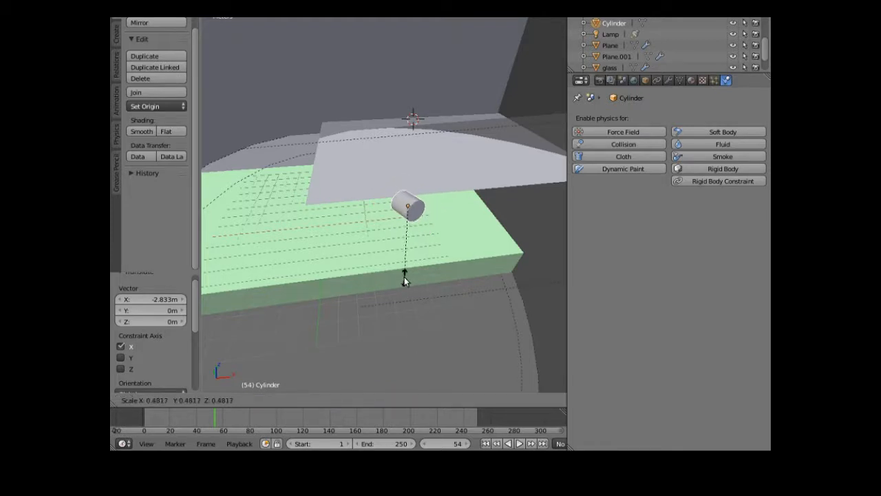
pyautogui.click(422, 270)
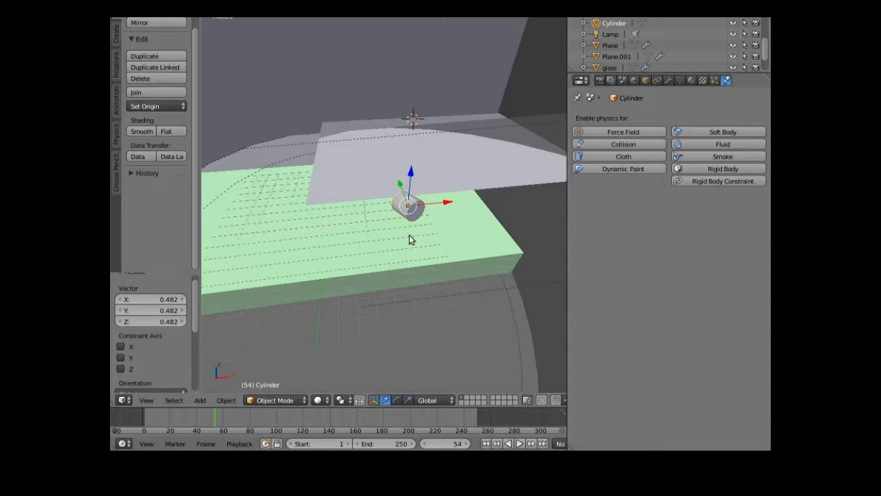
pyautogui.press('s')
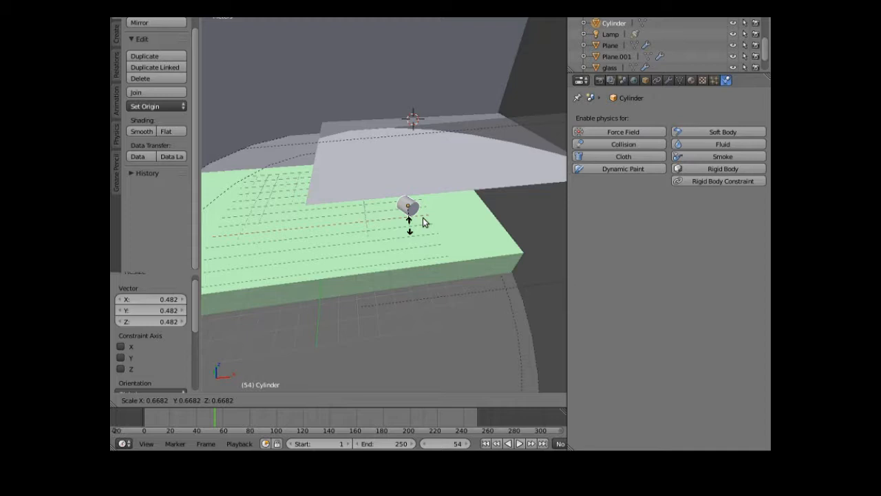
pyautogui.click(423, 218)
# - Stretch the cylinder about 10.9 times along Y and narrow it to about 0.2 times along X
pyautogui.press('s')
pyautogui.press('y')
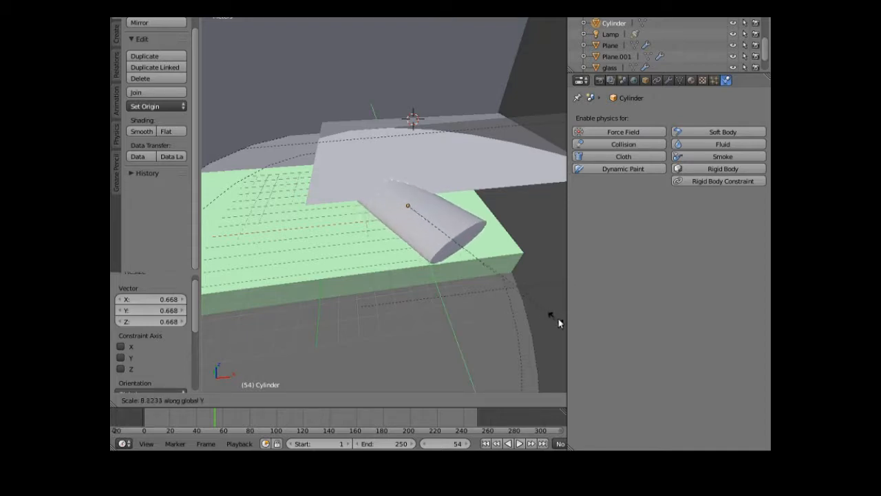
pyautogui.click(228, 334)
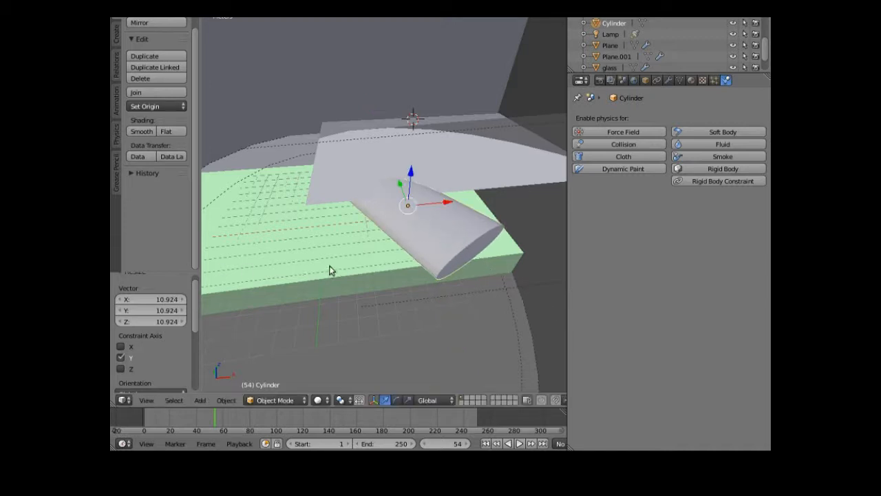
pyautogui.press('s')
pyautogui.press('x')
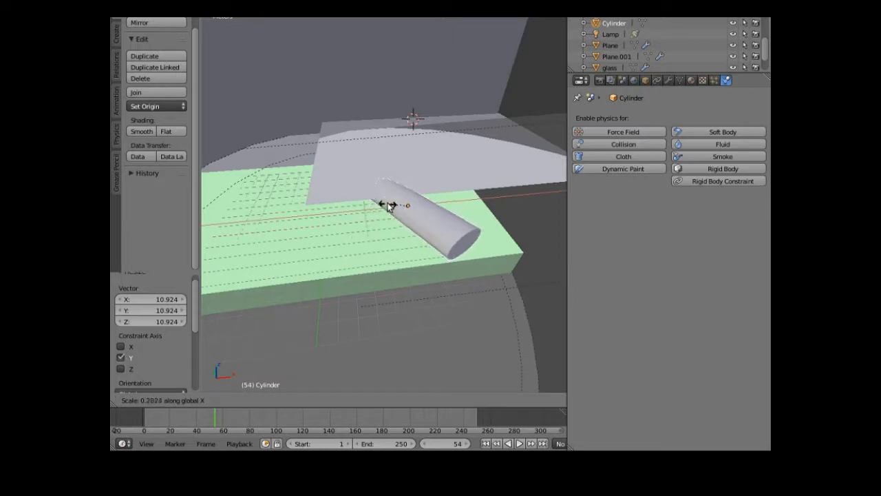
pyautogui.click(389, 207)
# - Position the cylinder at the cloth plane by moving it about 2.33 m along Y, back along X and another 1.1 m along Y
pyautogui.press('g')
pyautogui.press('y')
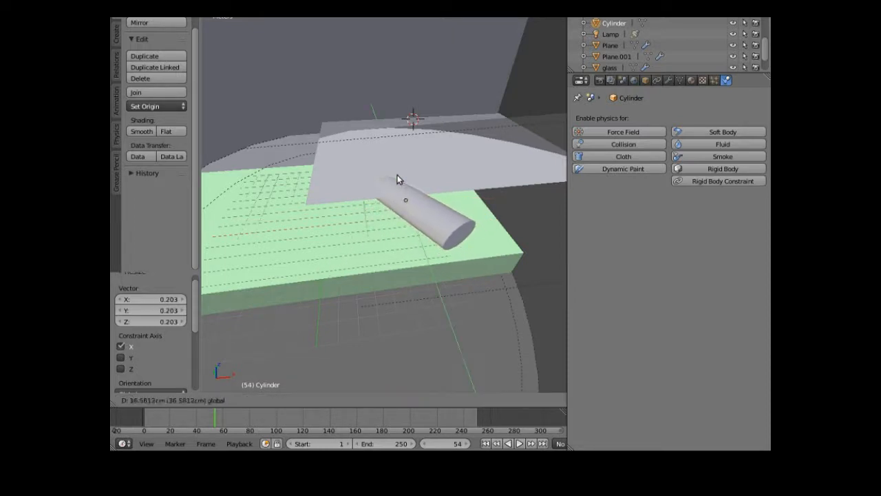
pyautogui.click(370, 158)
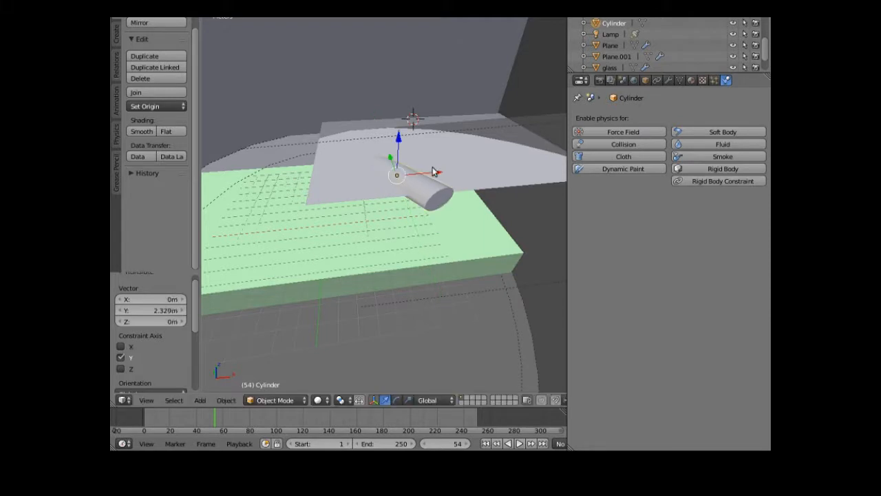
pyautogui.moveTo(436, 175); pyautogui.dragTo(411, 186)
pyautogui.moveTo(367, 160); pyautogui.dragTo(355, 153)
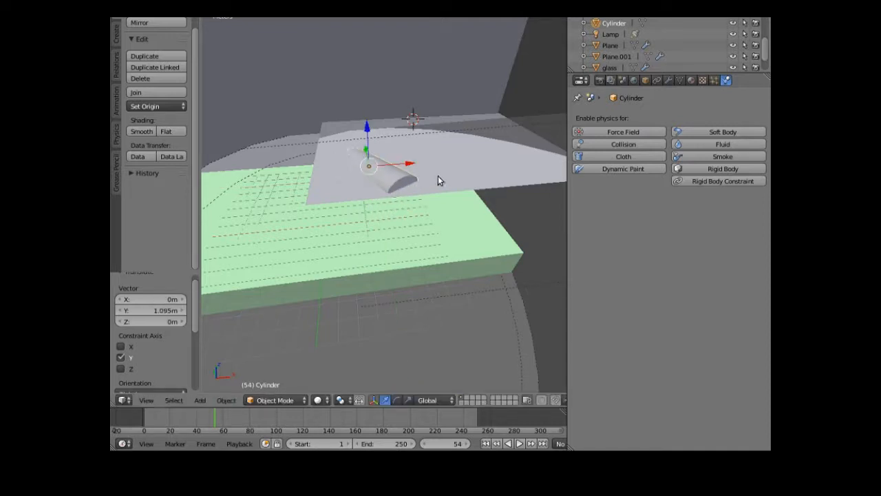
# - Raise the cloth plane about 1.4 m along Z above the cylinder and enable Collision physics on the cylinder
pyautogui.rightClick(441, 98)
pyautogui.moveTo(442, 98); pyautogui.dragTo(431, 75)
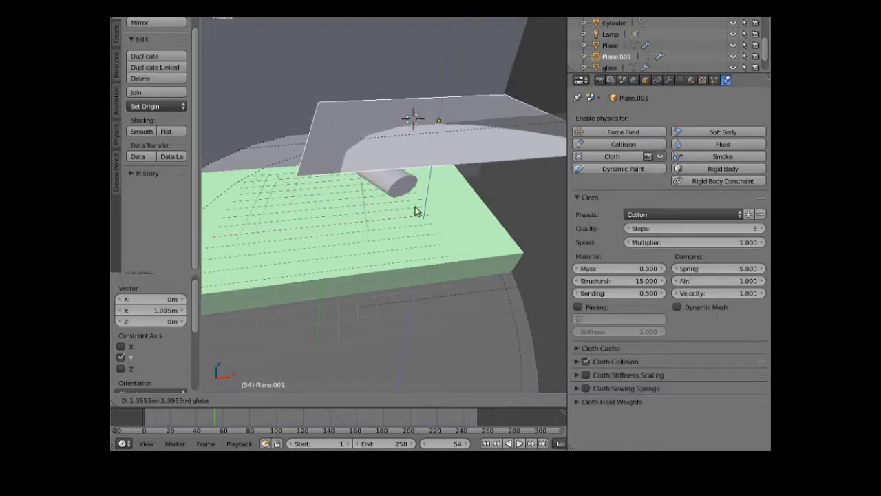
pyautogui.rightClick(398, 193)
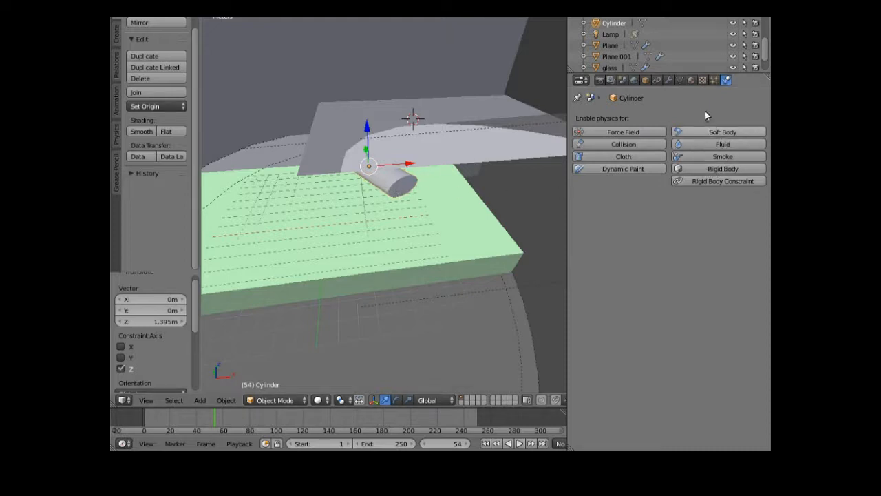
pyautogui.click(637, 144)
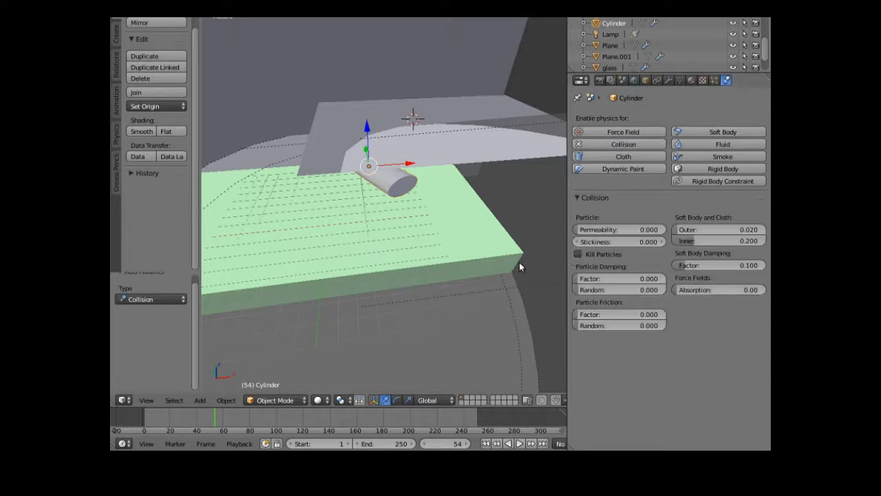
# - Check the tabletop's collision settings, and raise the cylinder about 70 cm along Z towards the cloth plane
pyautogui.rightClick(424, 250)
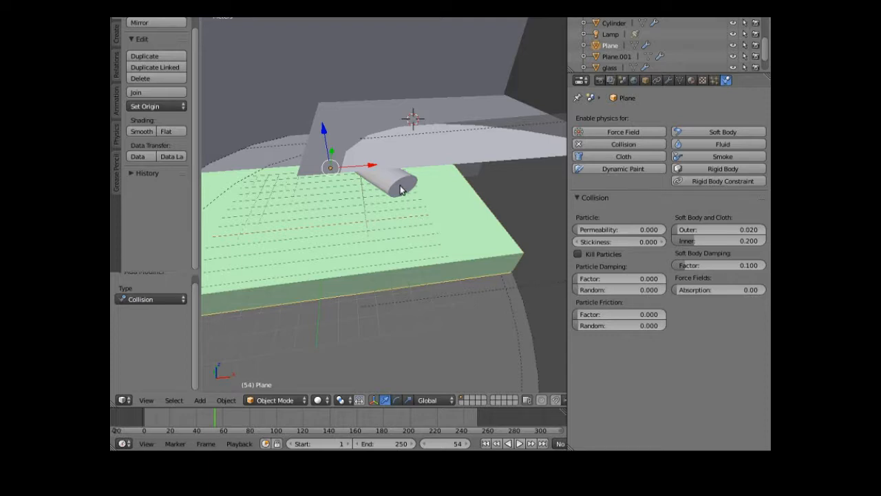
pyautogui.rightClick(367, 126)
pyautogui.press('g')
pyautogui.press('z')
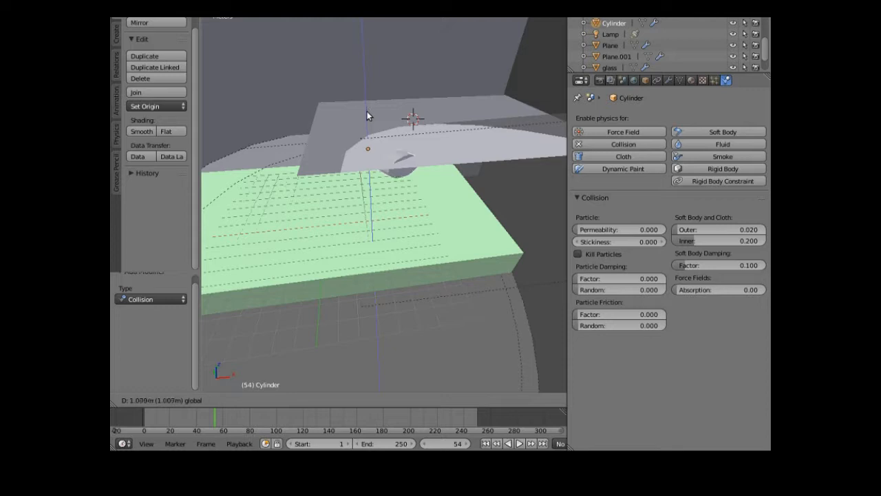
pyautogui.click(365, 114)
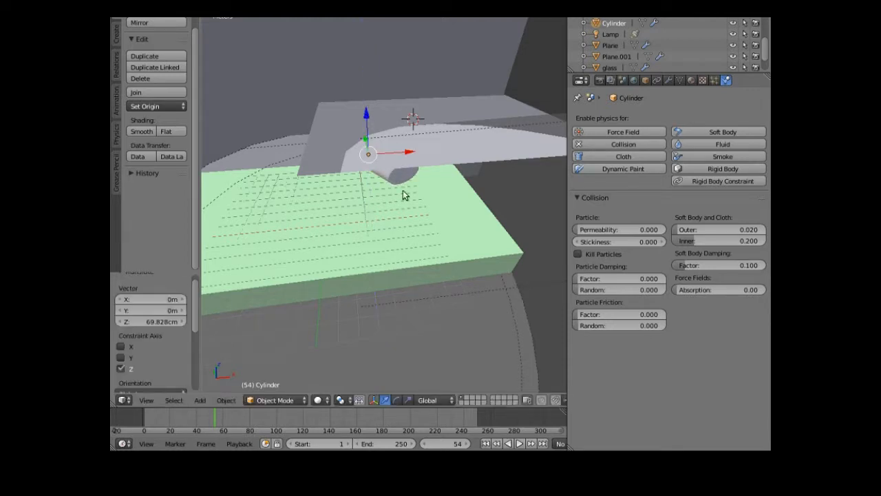
# - Run the cloth simulation from the first frame and stop it at frame 20 with the cloth draped over the cylinder
pyautogui.click(487, 443)
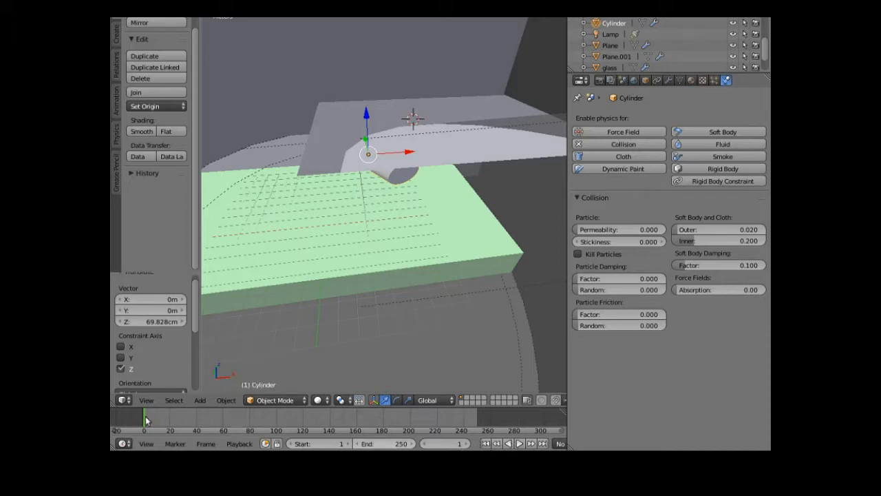
pyautogui.click(520, 443)
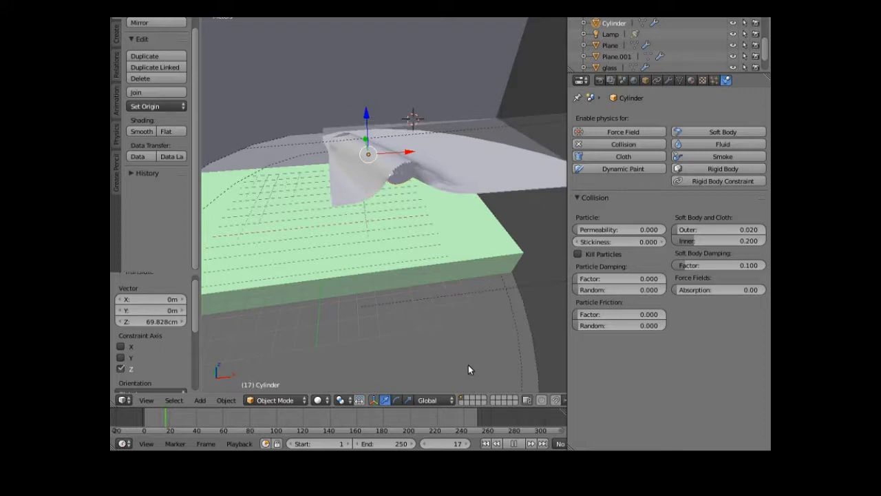
pyautogui.click(514, 444)
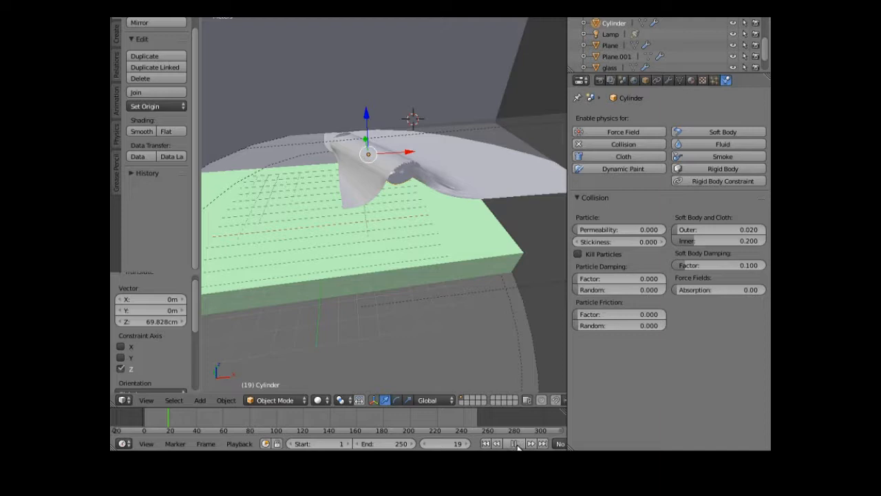
pyautogui.click(513, 444)
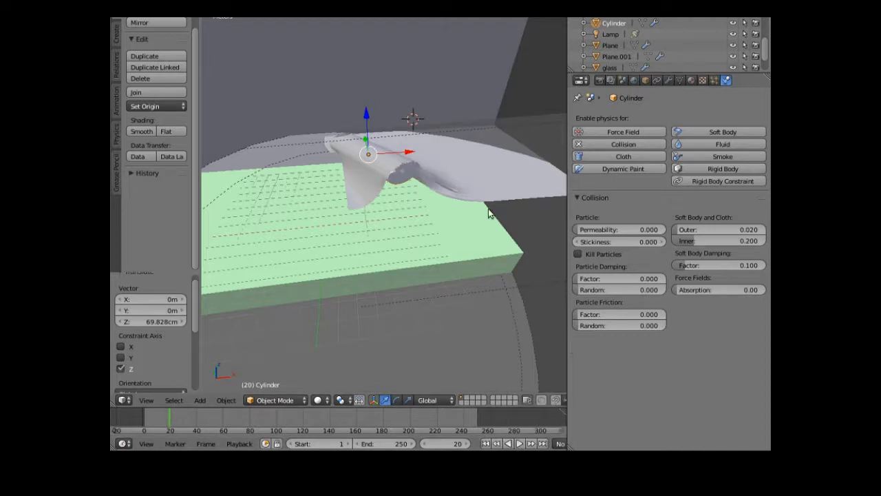
# - Apply the Cloth modifier on the draped plane to fix its simulated shape
pyautogui.click(668, 81)
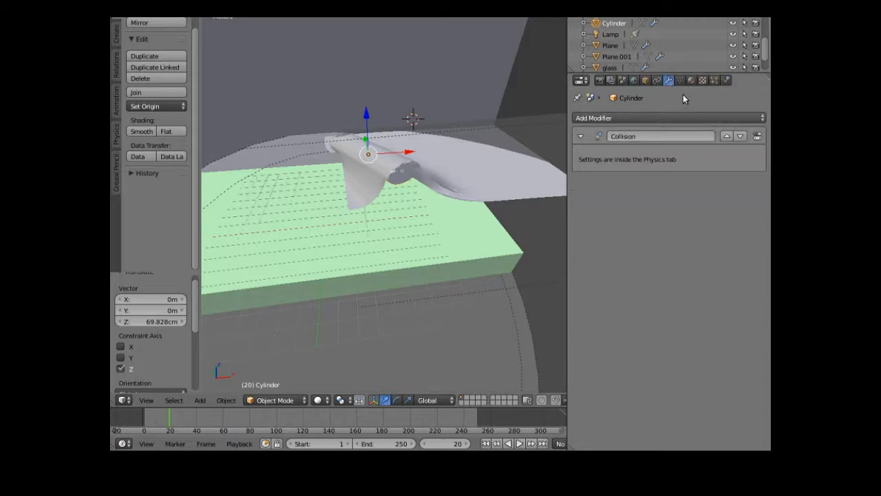
pyautogui.rightClick(464, 176)
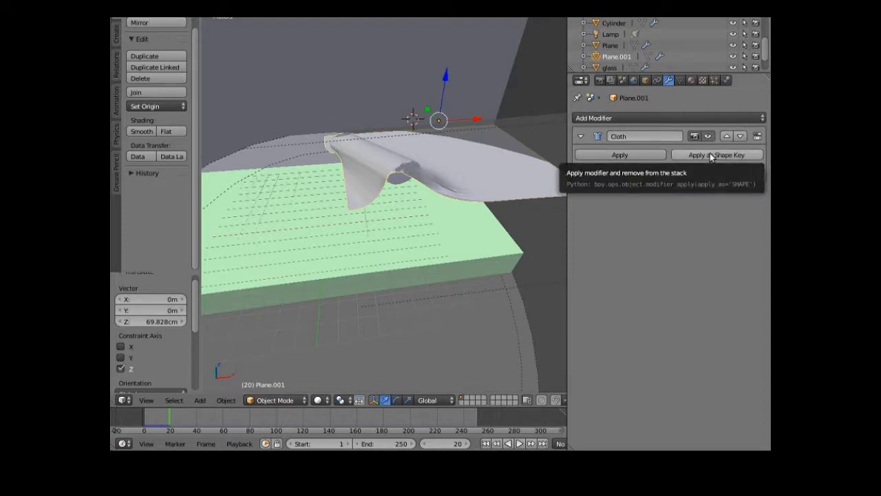
pyautogui.click(643, 154)
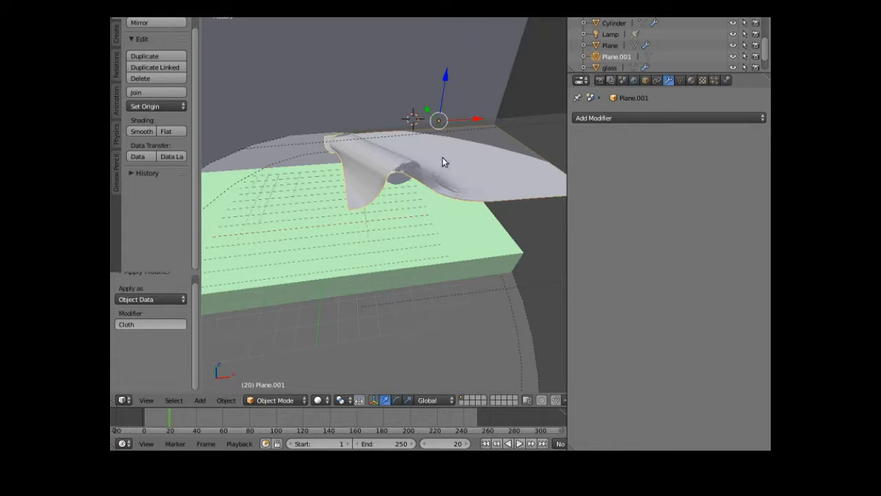
# - Raise the draped cloth about 2.16 m along Z and delete the cylinder beneath it
pyautogui.moveTo(445, 86); pyautogui.dragTo(451, 38)
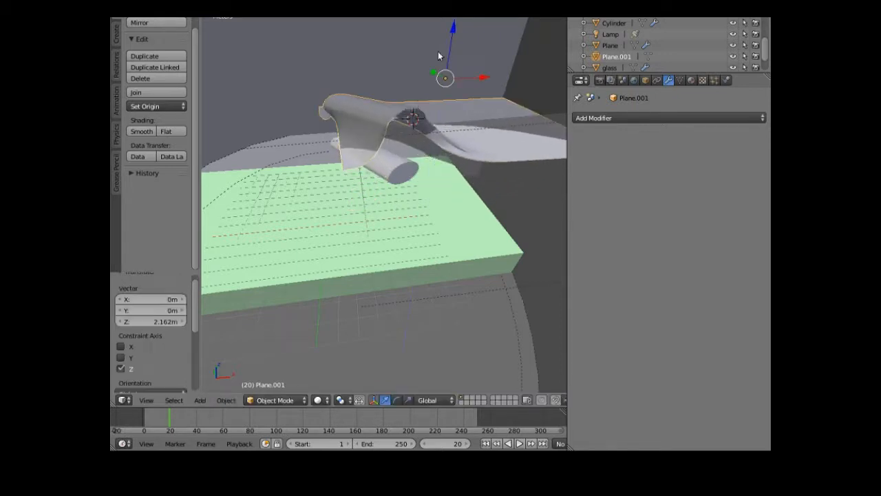
pyautogui.rightClick(394, 159)
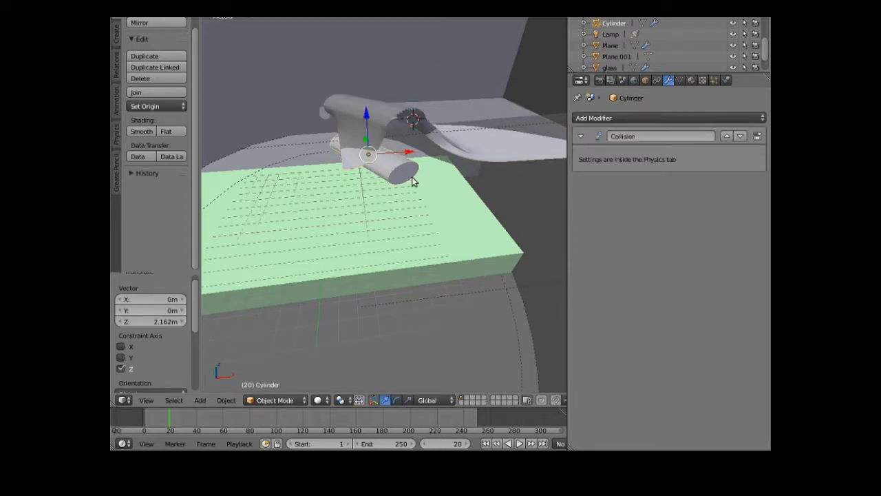
pyautogui.press('x')
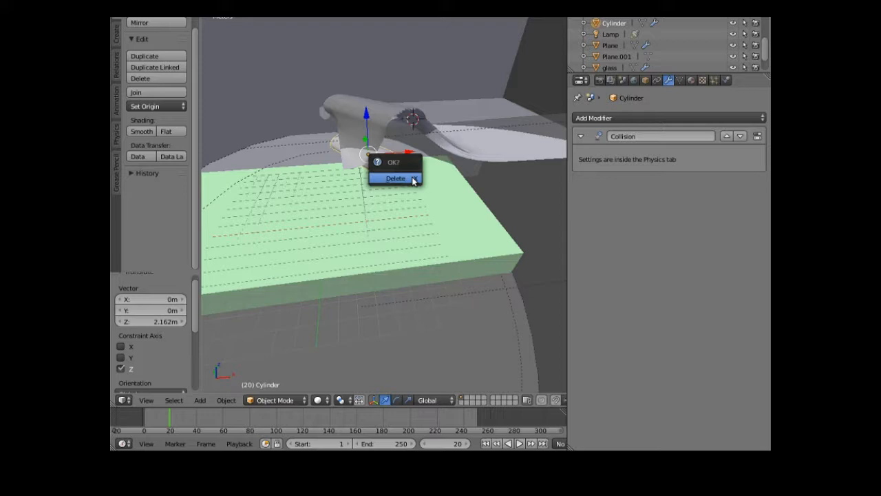
pyautogui.click(396, 179)
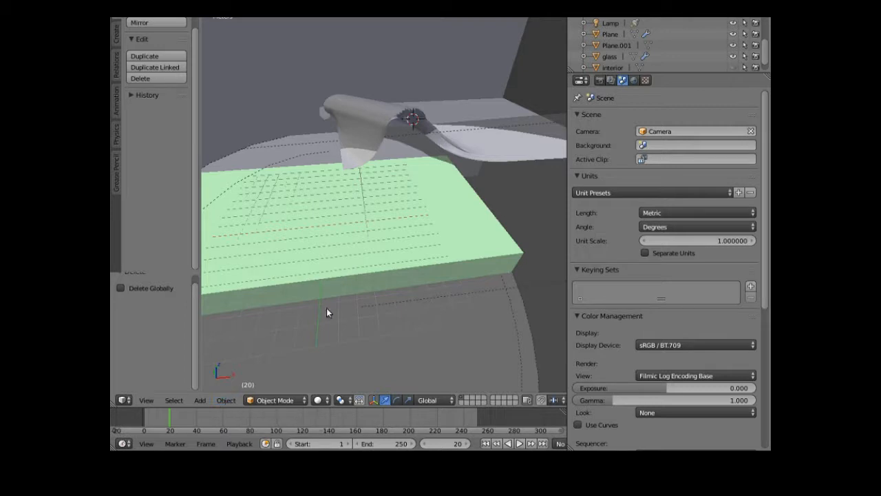
# - Move the cloth about 2.74 m in negative X, and add a cube lowered about 5.3 m along Z onto the table
pyautogui.rightClick(476, 144)
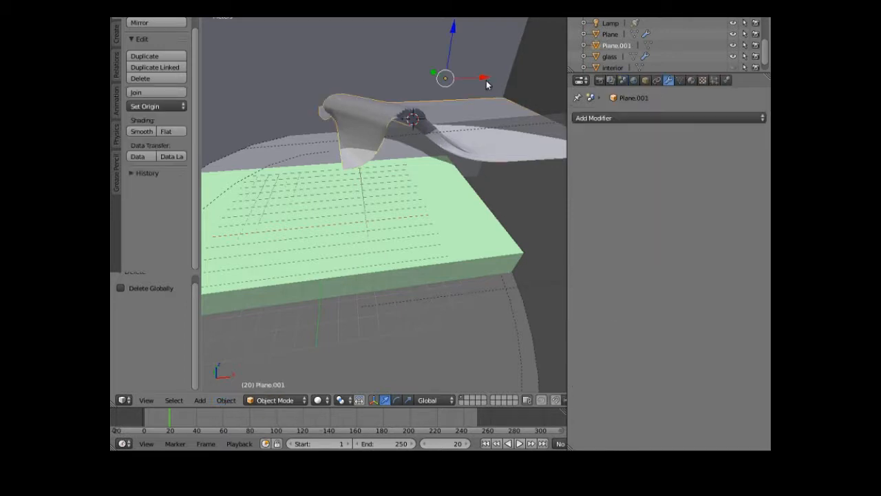
pyautogui.moveTo(486, 83); pyautogui.dragTo(423, 140)
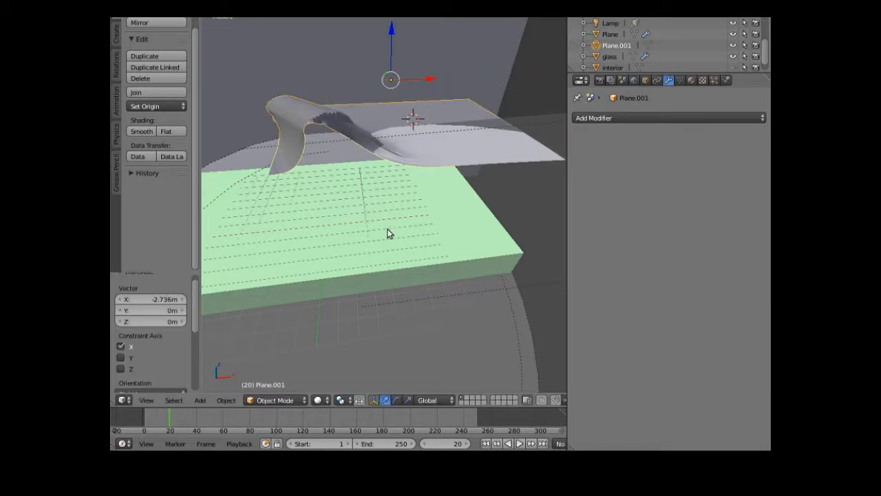
pyautogui.click(200, 401)
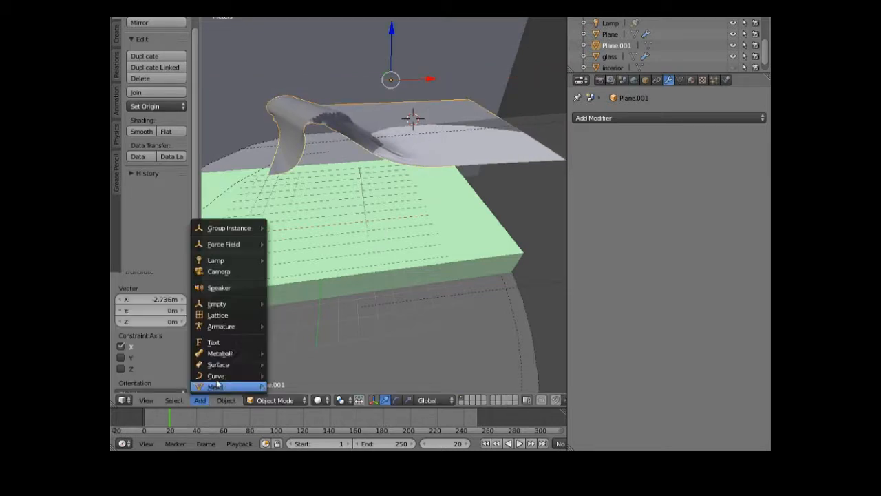
pyautogui.moveTo(237, 385)
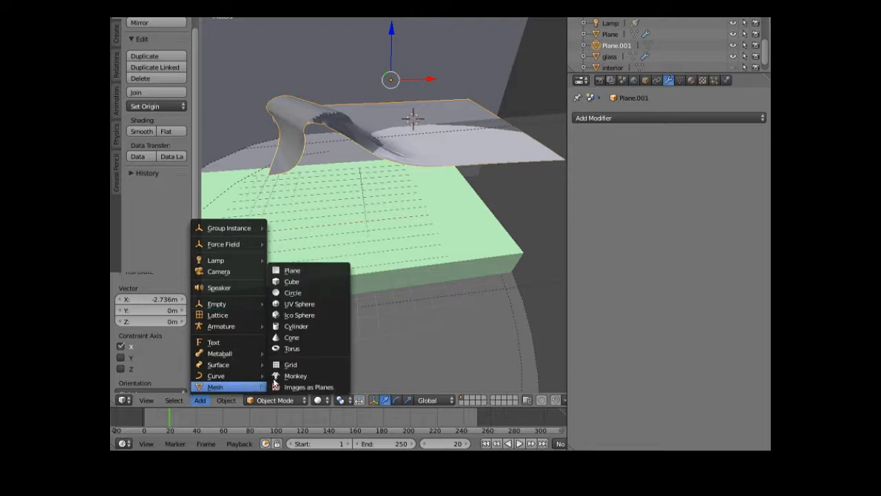
pyautogui.click(305, 279)
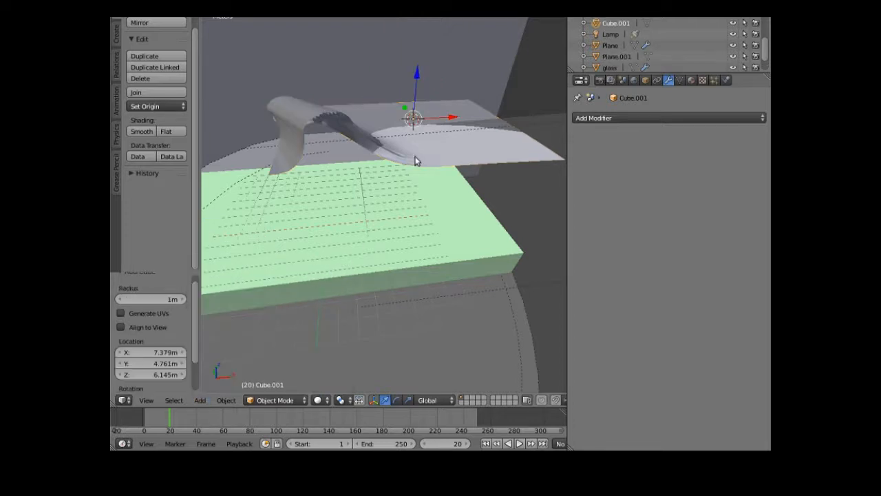
pyautogui.moveTo(418, 81); pyautogui.dragTo(404, 132)
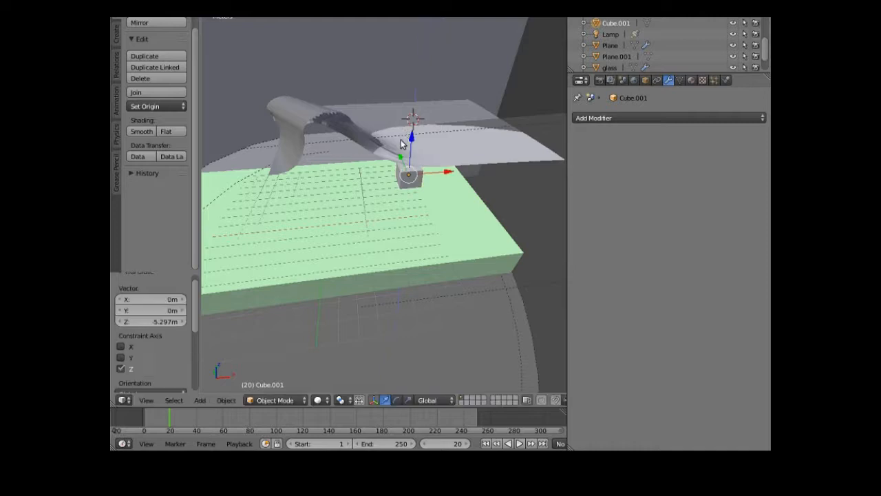
# - Stretch the cube horizontally along X and Y into a wide, flat block, with a final scale of about 1.17 along X
pyautogui.click(408, 400)
pyautogui.moveTo(449, 173); pyautogui.dragTo(378, 129)
pyautogui.moveTo(457, 175); pyautogui.dragTo(438, 214)
pyautogui.moveTo(407, 382); pyautogui.dragTo(407, 386)
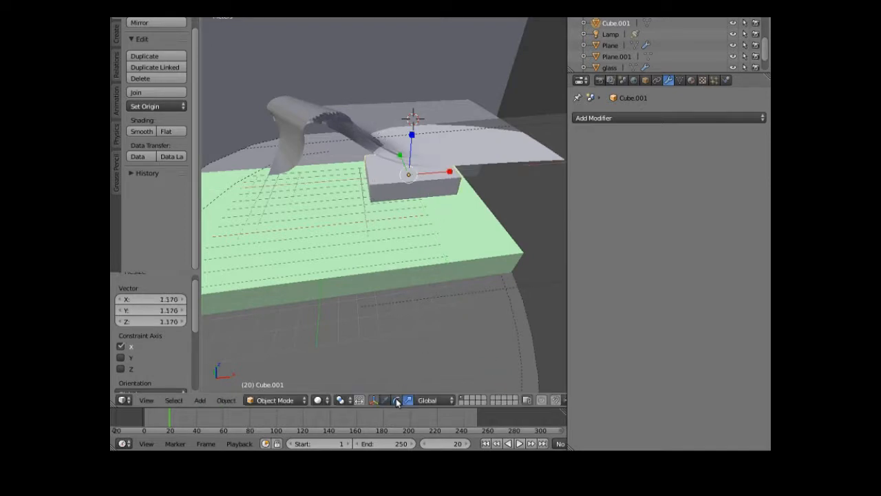
# - Rotate the block about 24.5° around Z, then scale it uniformly by about 1.14 and by about 0.88 along Z
pyautogui.click(397, 401)
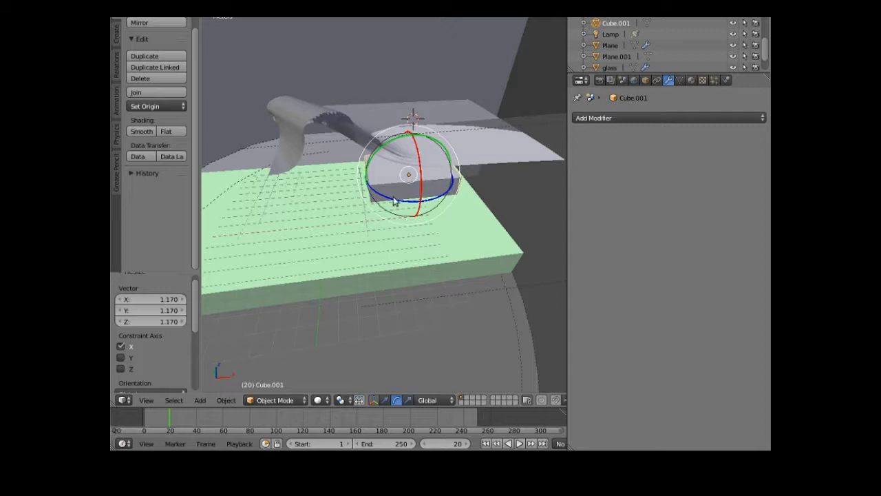
pyautogui.moveTo(393, 201); pyautogui.dragTo(404, 205)
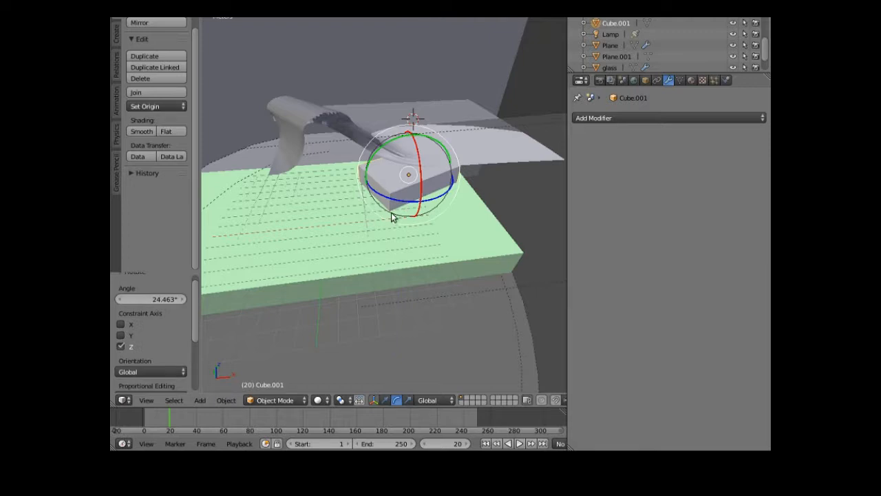
pyautogui.press('s')
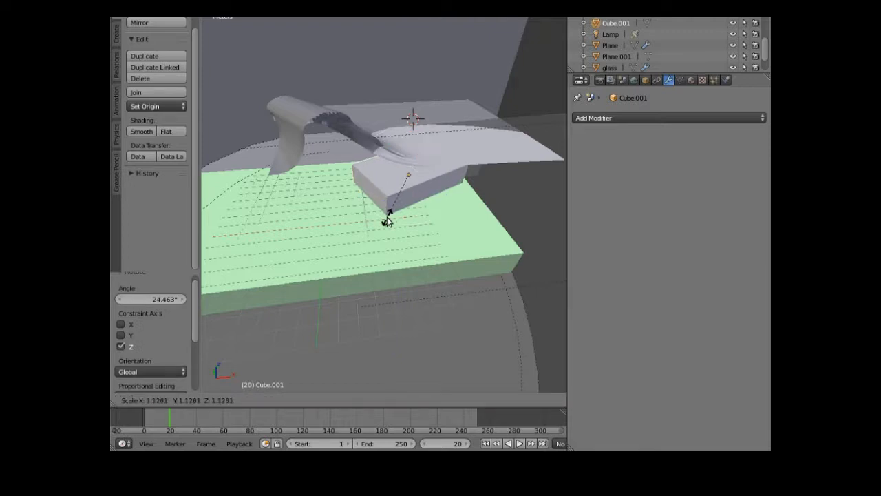
pyautogui.click(388, 220)
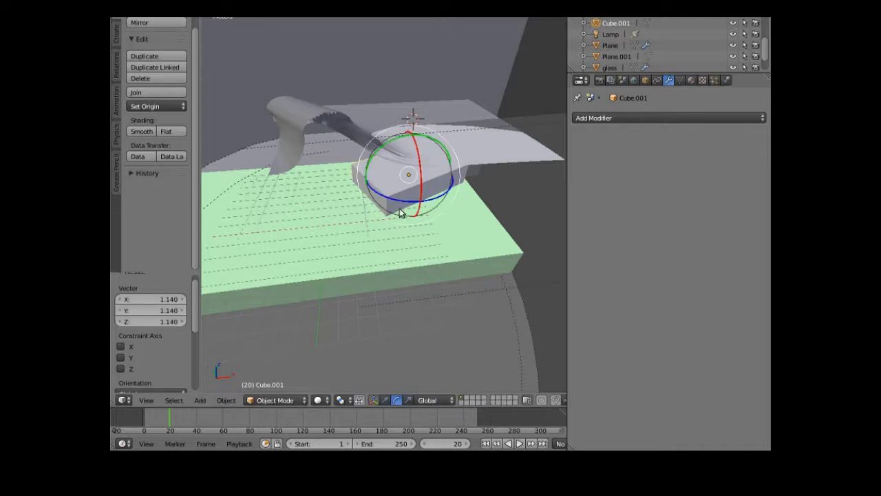
pyautogui.click(409, 404)
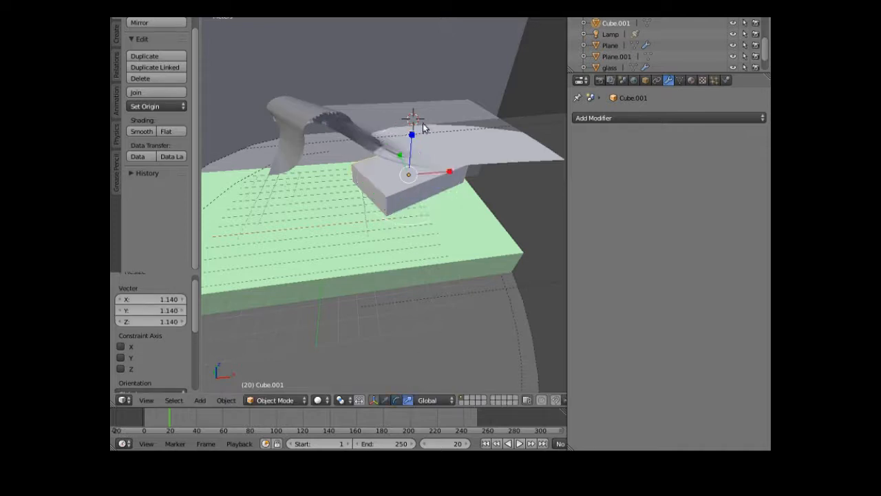
pyautogui.moveTo(411, 135); pyautogui.dragTo(409, 139)
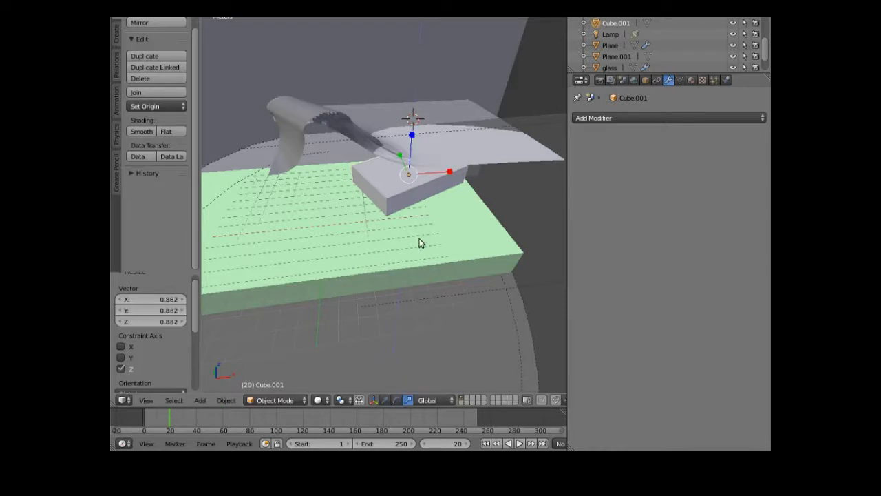
# - Enable Collision physics on the block
pyautogui.rightClick(391, 187)
pyautogui.rightClick(391, 186)
pyautogui.click(727, 81)
pyautogui.click(627, 144)
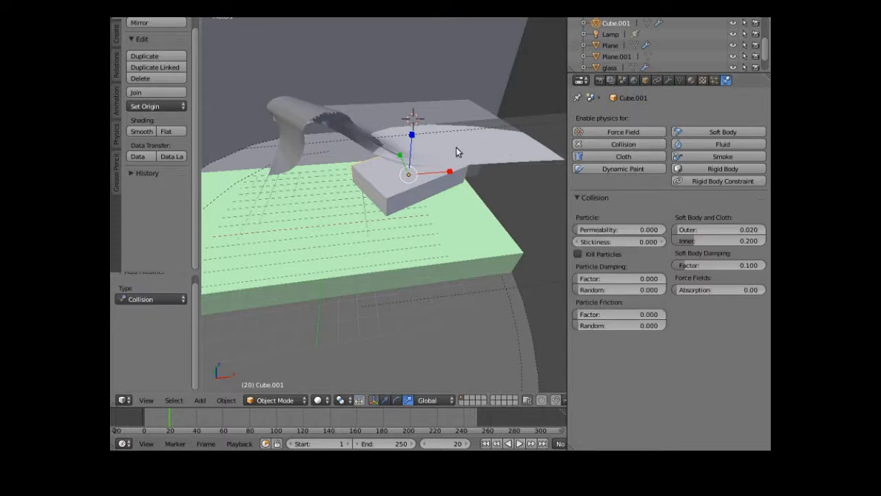
# - Lower the cloth about 5.56 m along Z and move it about 3.18 m along Y over the block
pyautogui.rightClick(387, 138)
pyautogui.click(386, 400)
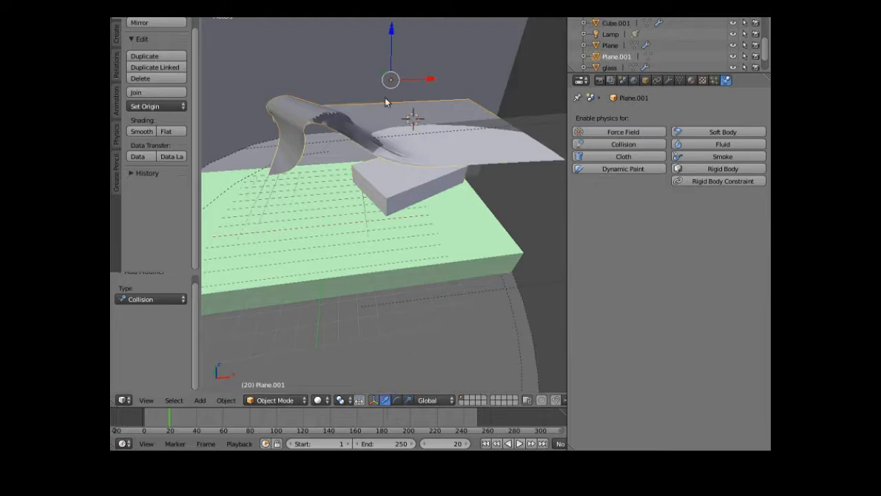
pyautogui.moveTo(391, 28); pyautogui.dragTo(385, 123)
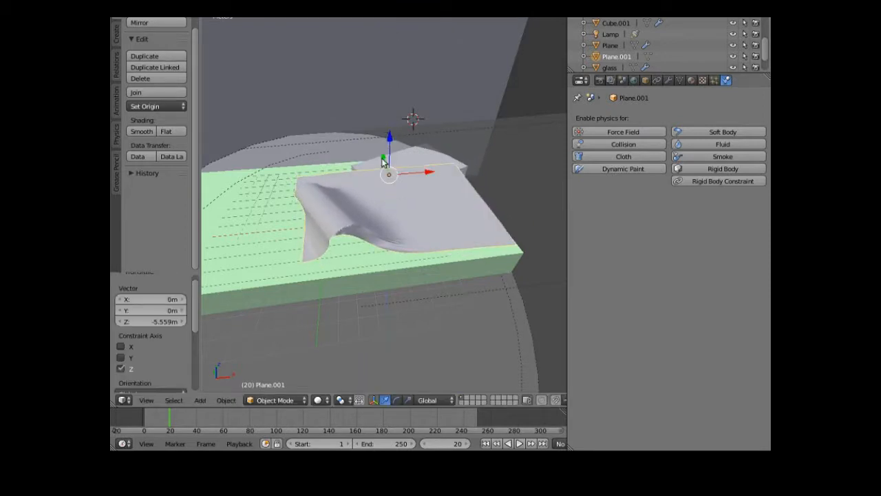
pyautogui.moveTo(383, 158)
pyautogui.mouseDown()
pyautogui.moveTo(372, 137)
pyautogui.moveTo(370, 158)
pyautogui.mouseUp()
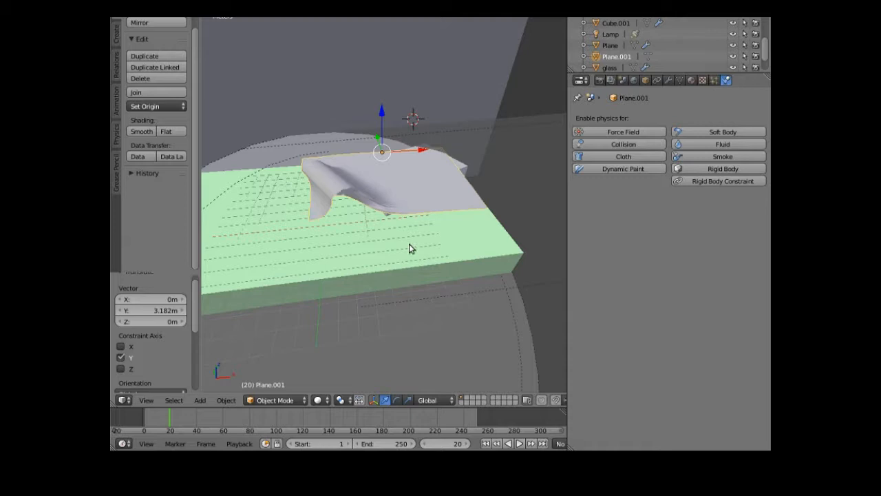
# - Scale the cloth about 1.59 times along Y and 1.1 times along X, and shift it about 32 cm in negative X
pyautogui.click(407, 400)
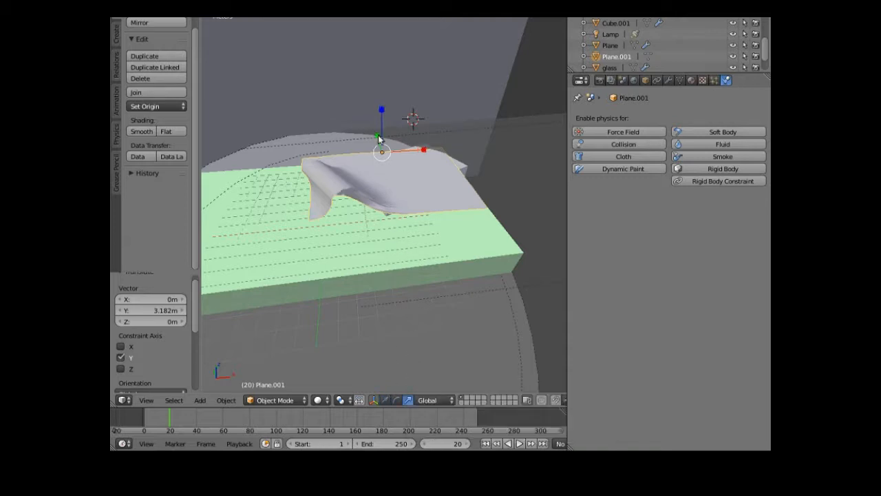
pyautogui.moveTo(379, 139); pyautogui.dragTo(375, 125)
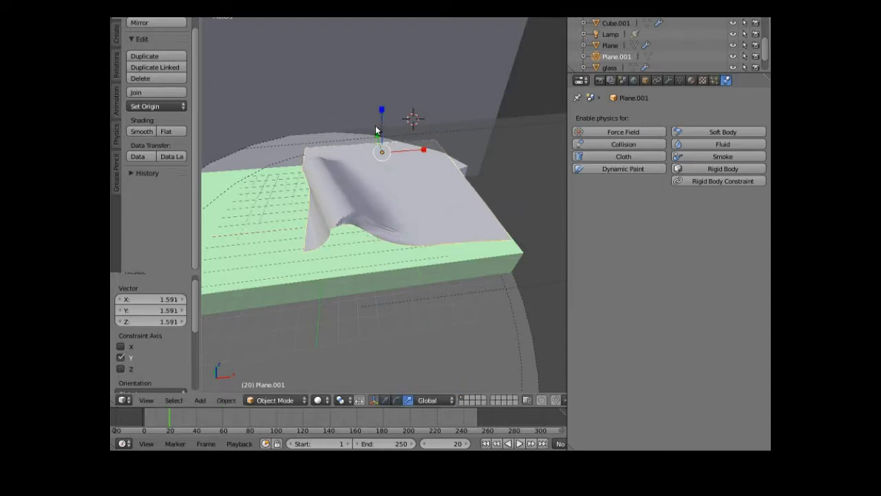
pyautogui.moveTo(424, 151); pyautogui.dragTo(427, 150)
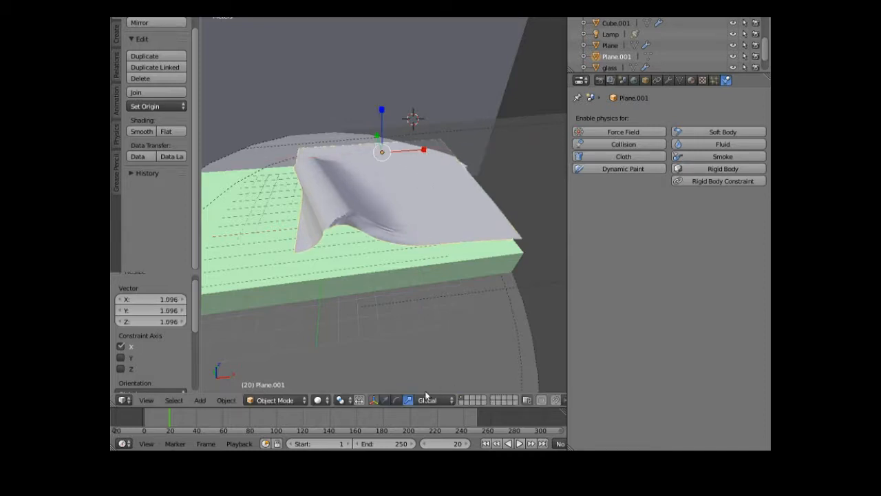
pyautogui.click(385, 400)
pyautogui.moveTo(419, 153); pyautogui.dragTo(413, 155)
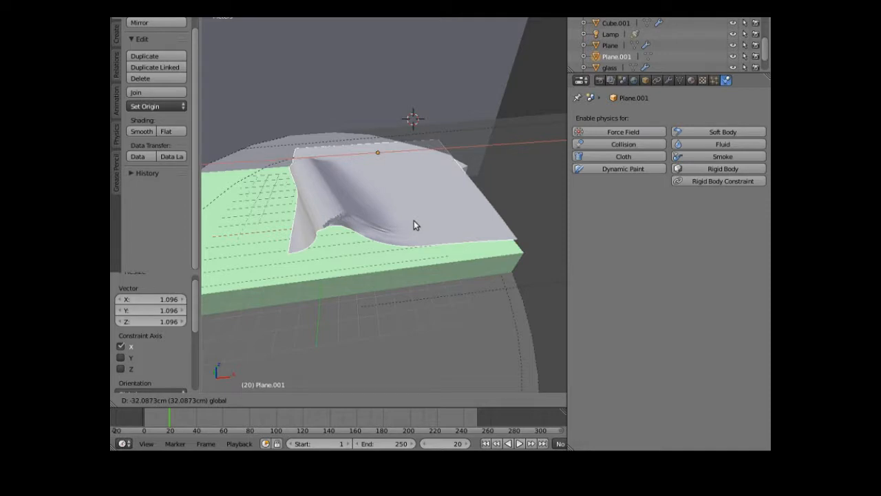
# - Stretch the cloth about 1.29 times along Y and rotate it about -19.9° around Z
pyautogui.click(408, 401)
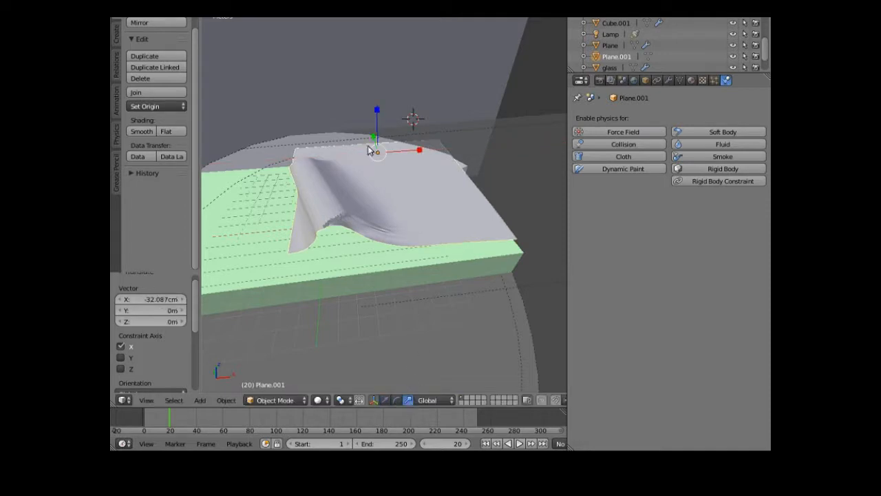
pyautogui.moveTo(373, 137); pyautogui.dragTo(370, 132)
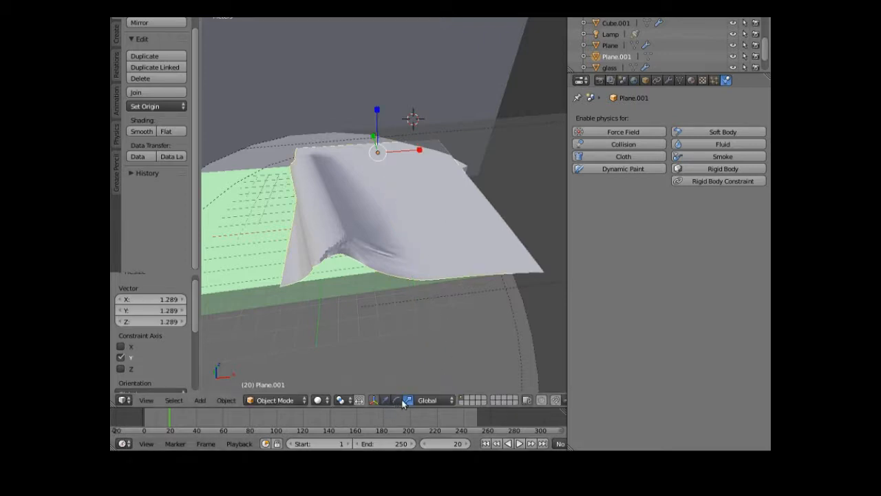
pyautogui.click(397, 401)
pyautogui.moveTo(404, 181); pyautogui.dragTo(392, 181)
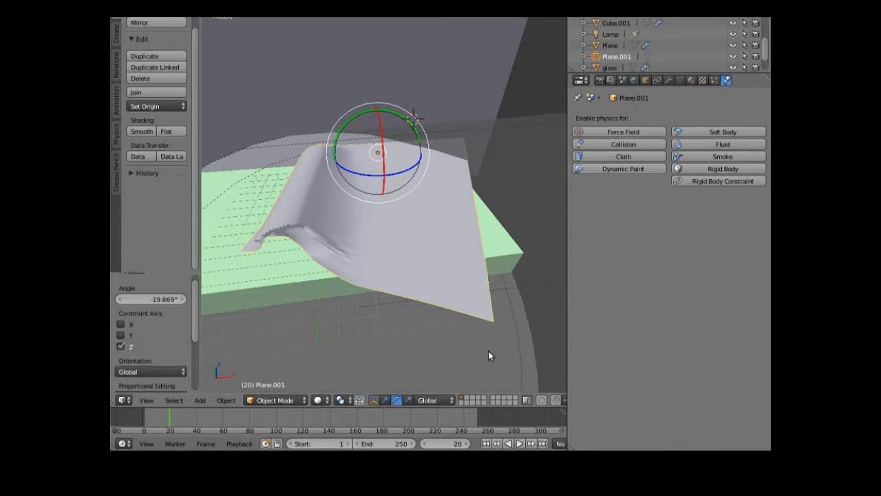
# - Rewind to frame 1 and try to run the cloth simulation over the block
pyautogui.click(485, 444)
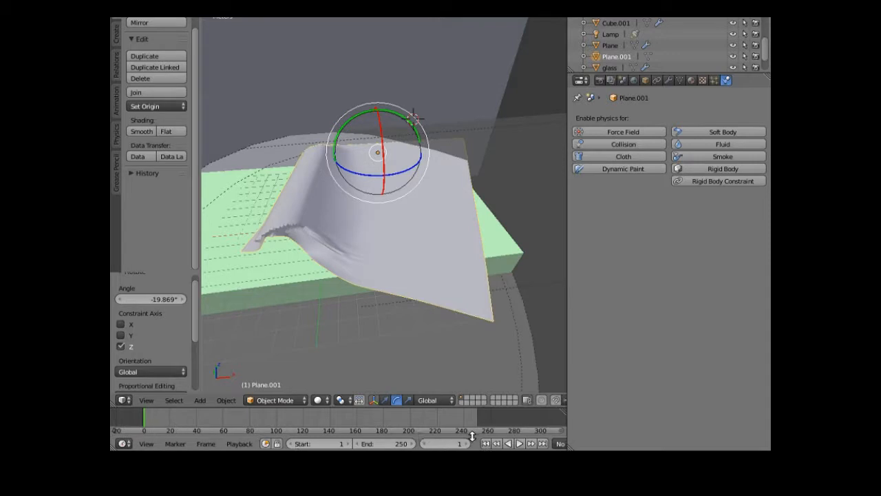
pyautogui.click(520, 444)
pyautogui.click(518, 444)
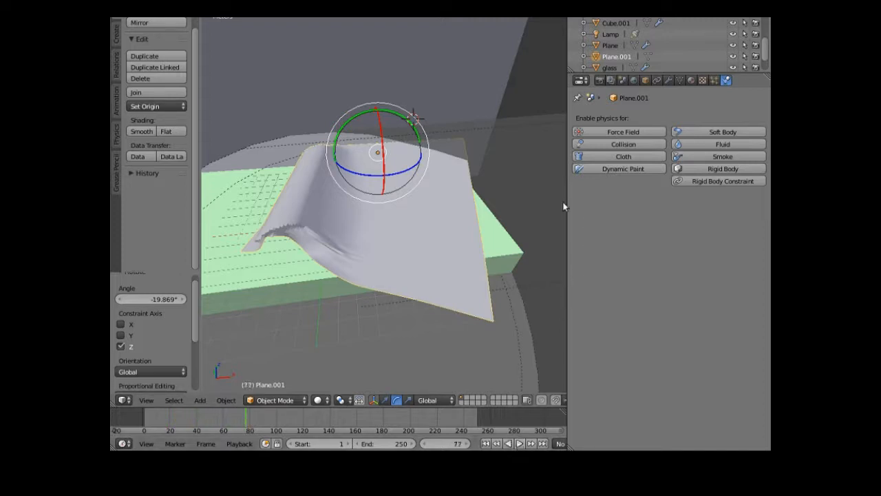
# - Enable Cloth physics on the draped plane and run the simulation from frame 1, stopping at frame 49
pyautogui.click(636, 157)
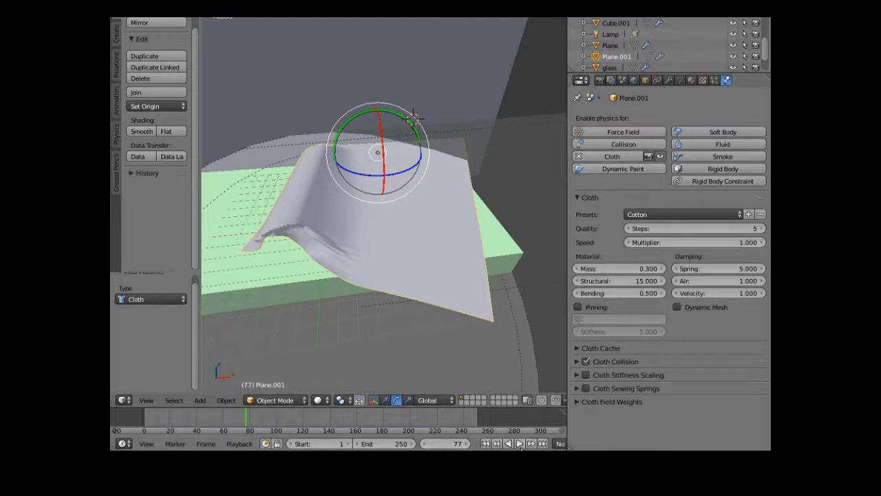
pyautogui.click(486, 443)
pyautogui.click(520, 443)
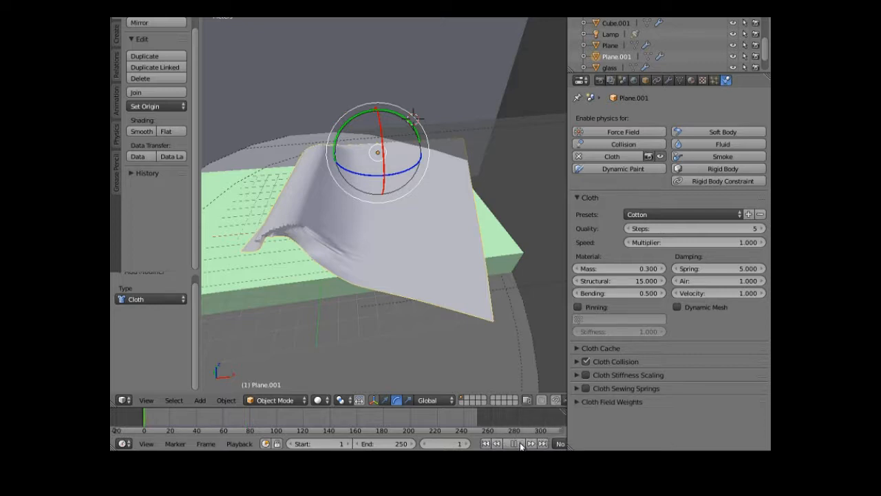
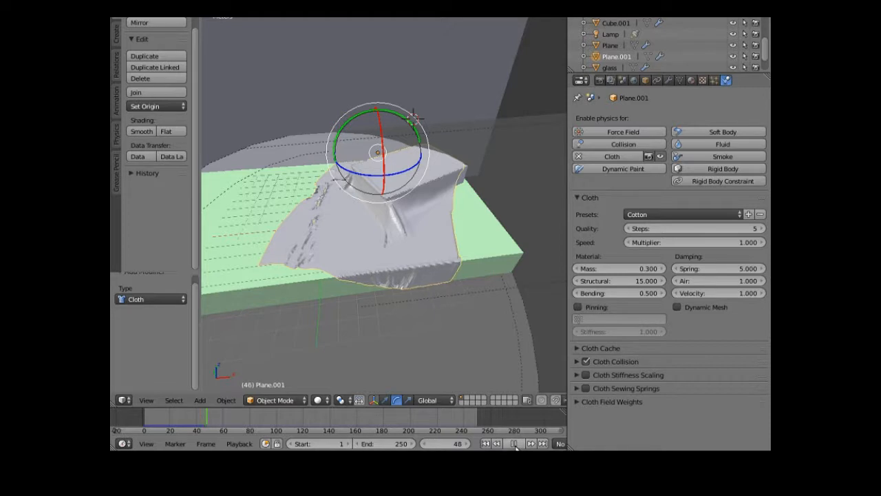
pyautogui.click(515, 445)
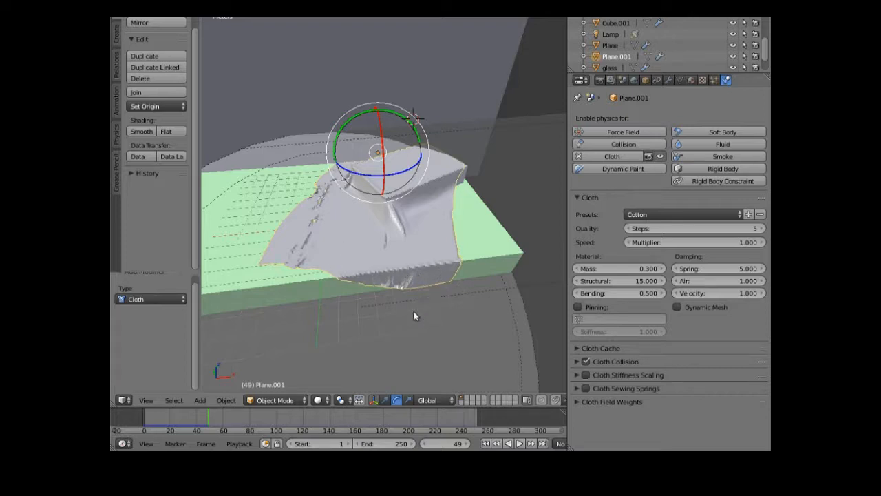
# - Delete the collision block underneath the draped cloth
pyautogui.rightClick(462, 181)
pyautogui.press('x')
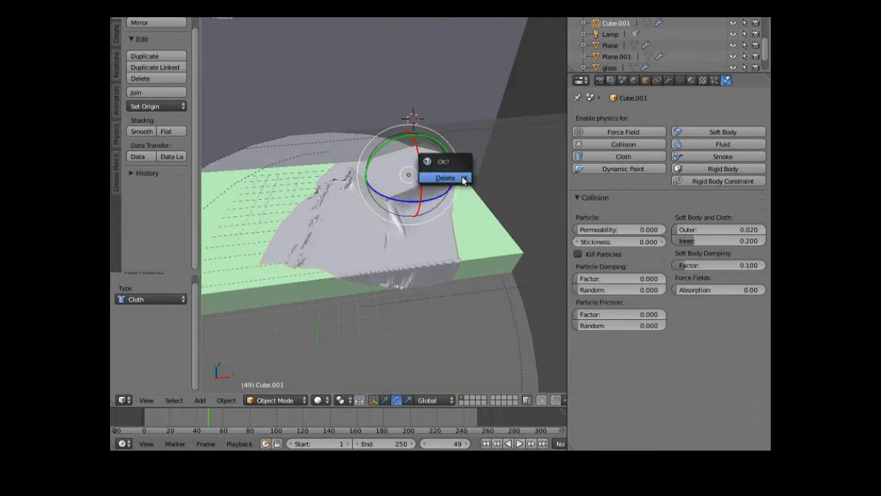
pyautogui.click(445, 178)
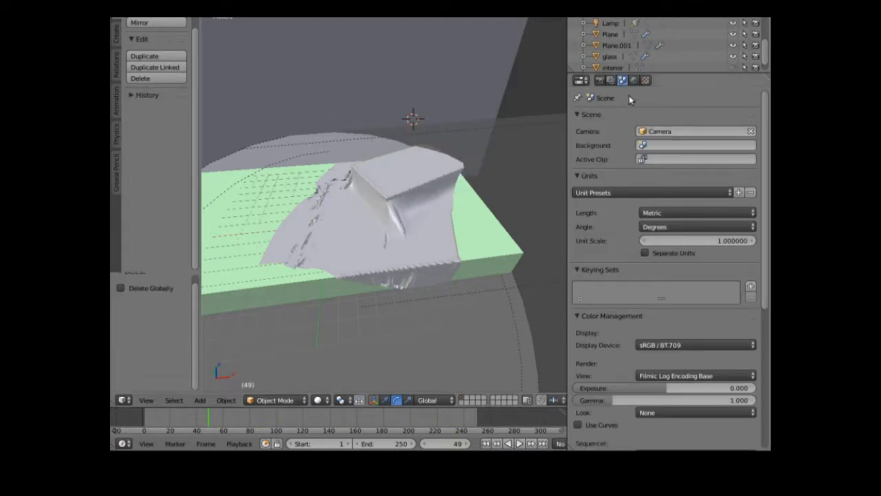
# - Apply the Cloth modifier to the draped plane and raise the plane about 2 mm along Z
pyautogui.rightClick(443, 186)
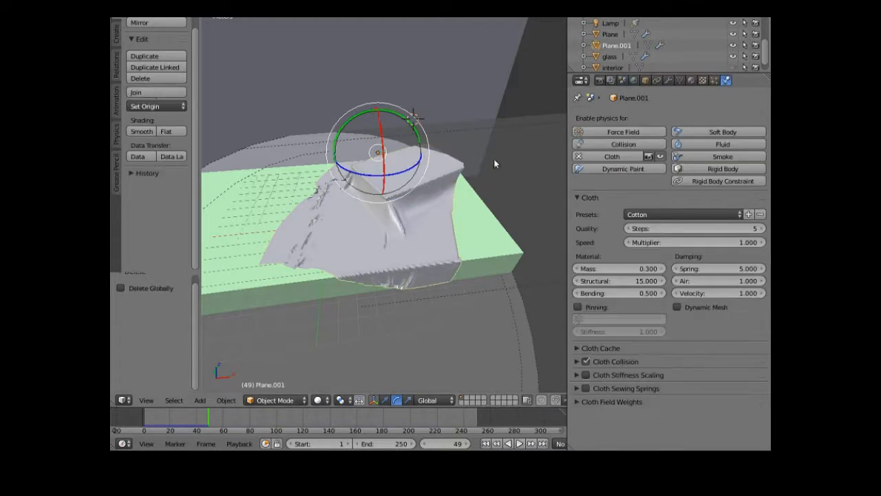
pyautogui.click(669, 80)
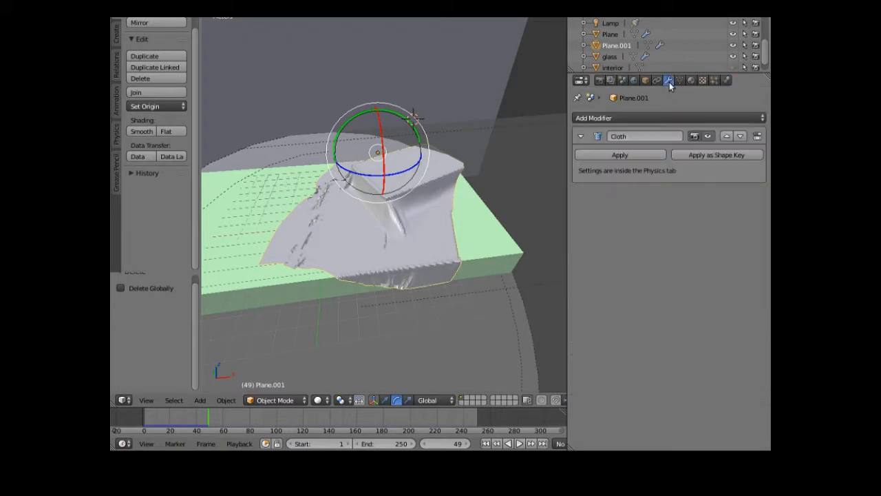
pyautogui.click(630, 154)
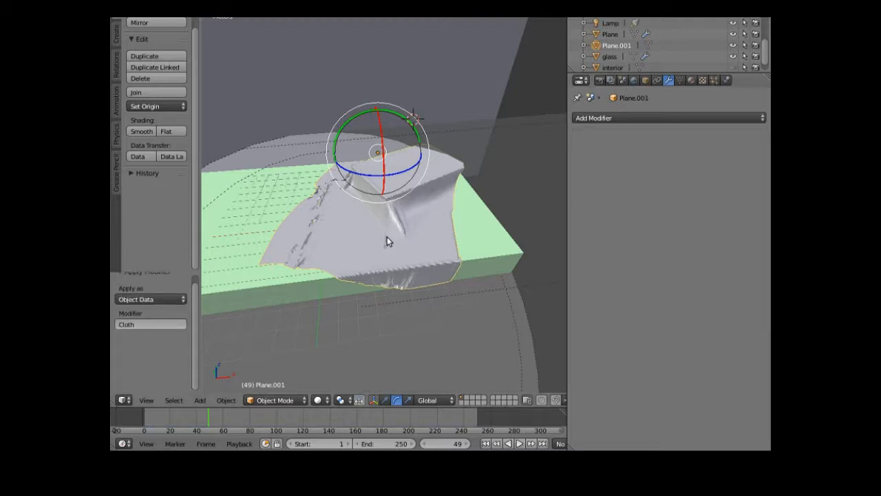
pyautogui.click(386, 401)
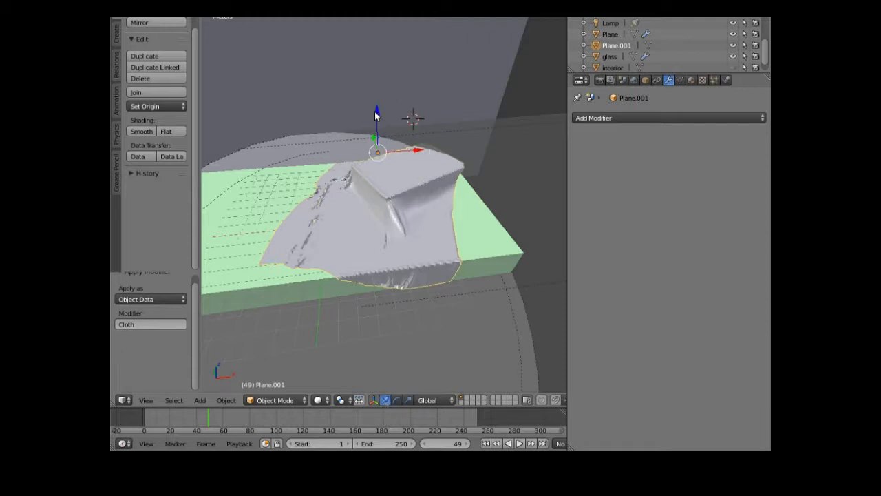
pyautogui.moveTo(378, 114)
pyautogui.mouseDown()
pyautogui.moveTo(374, 73)
pyautogui.moveTo(373, 112)
pyautogui.mouseUp()
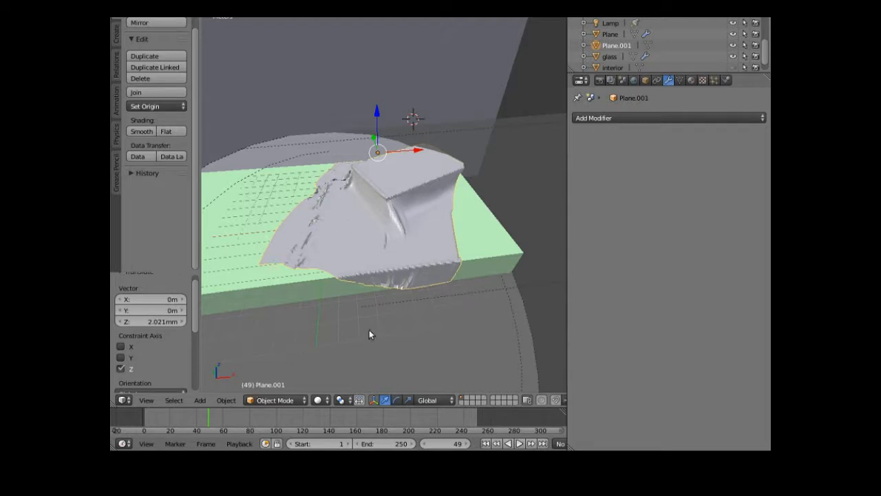
# - Move the wine glass about 36.7 m in negative X onto the table
pyautogui.scroll(-5, 378, 318)
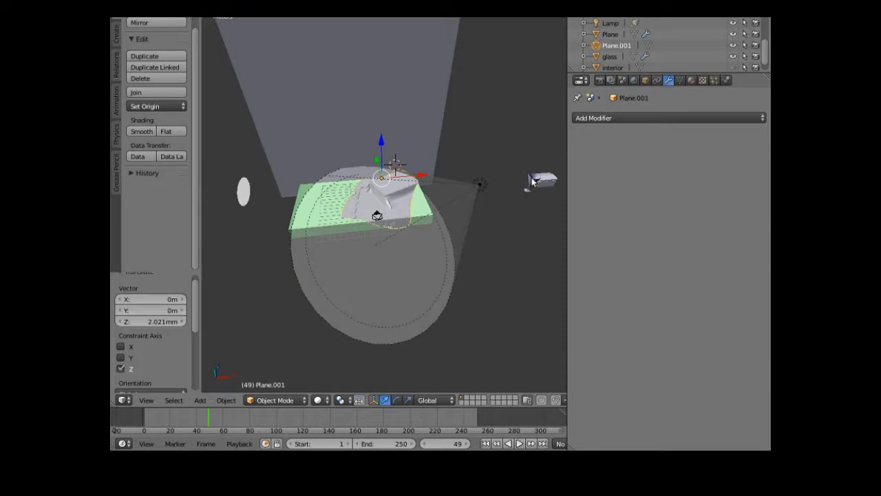
pyautogui.rightClick(535, 182)
pyautogui.press('g')
pyautogui.press('x')
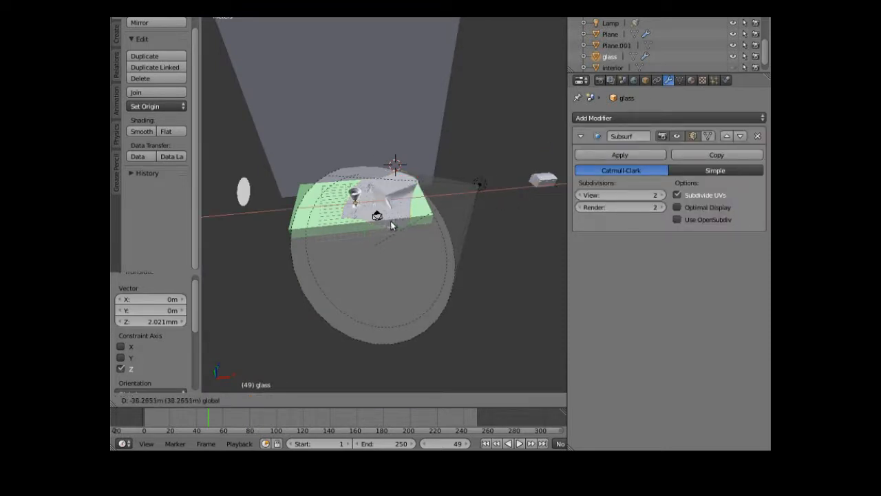
pyautogui.click(388, 221)
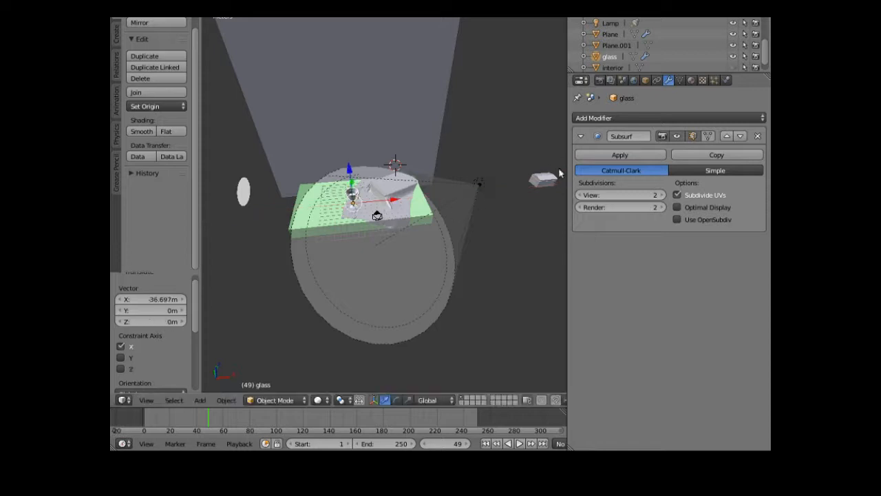
# - Move the beveled box about 37.85 m in negative X to the table and raise it about 2.77 m along Z in camera view
pyautogui.rightClick(551, 181)
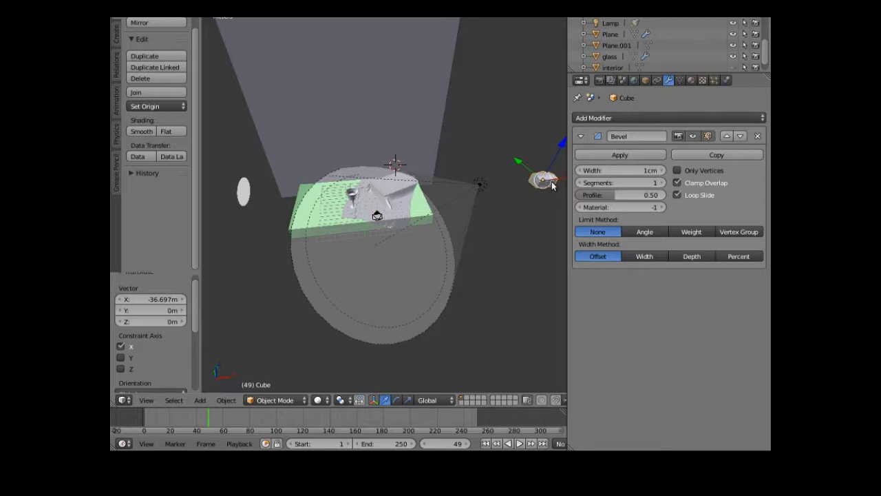
pyautogui.press('g')
pyautogui.press('x')
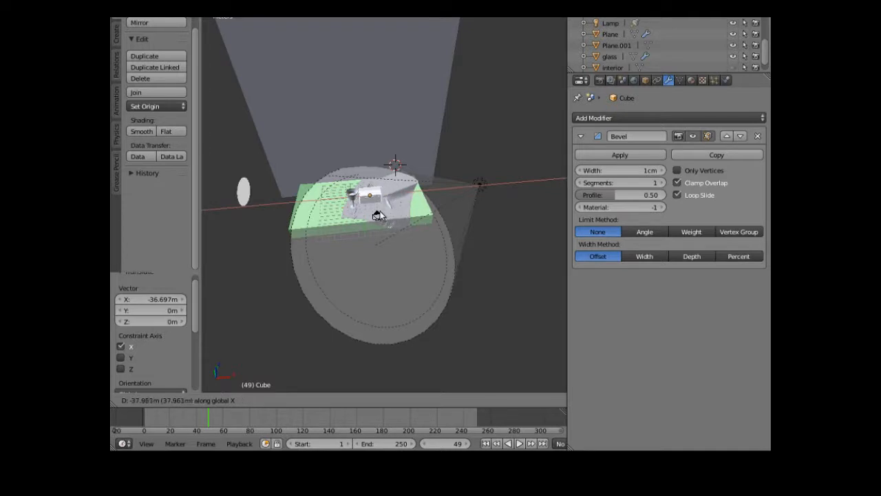
pyautogui.click(383, 216)
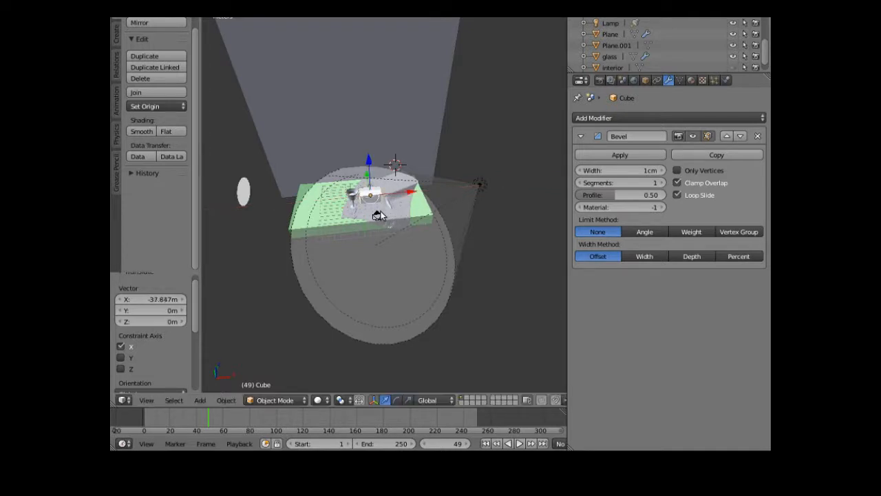
pyautogui.click(147, 400)
pyautogui.press('Escape')
pyautogui.press('KP_0')
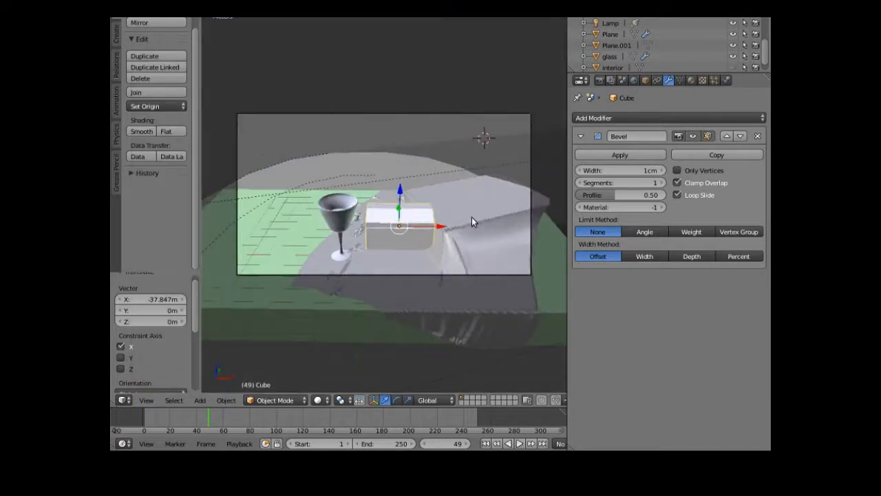
pyautogui.moveTo(402, 190); pyautogui.dragTo(411, 151)
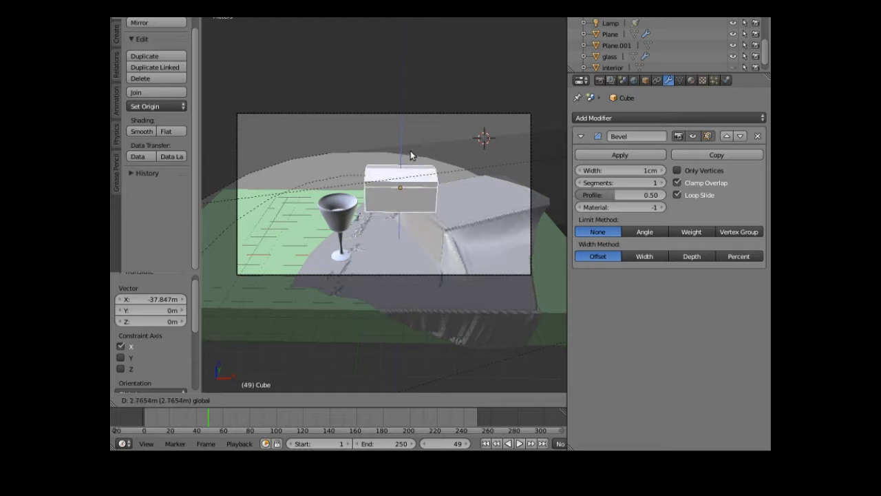
# - Shift the draped cloth about 3.1 m in negative X, and back about 32 cm in positive X
pyautogui.rightClick(471, 212)
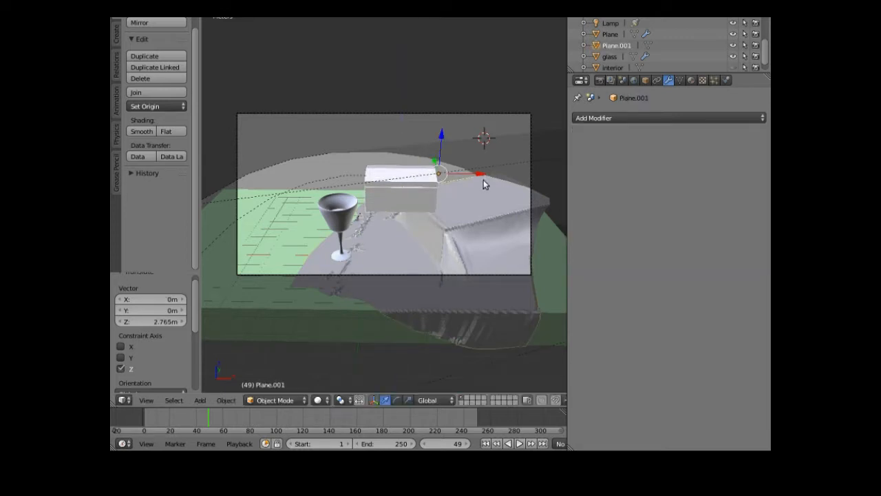
pyautogui.moveTo(484, 180); pyautogui.dragTo(422, 212)
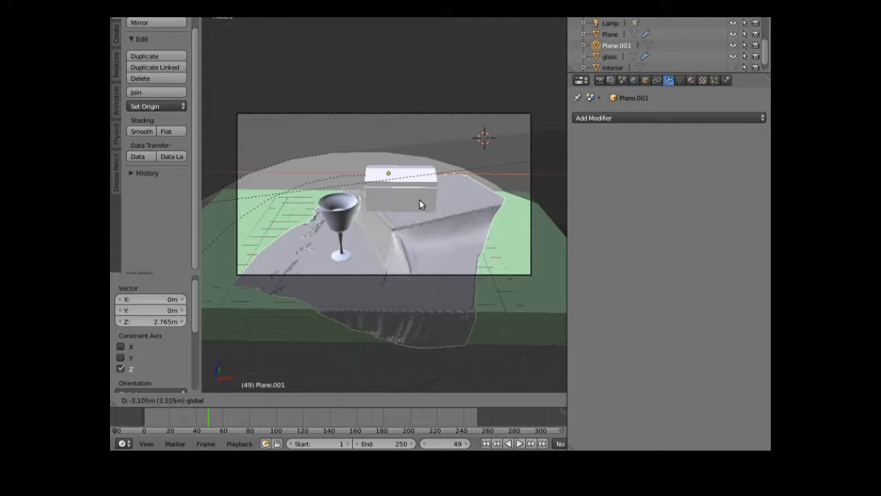
pyautogui.press('x')
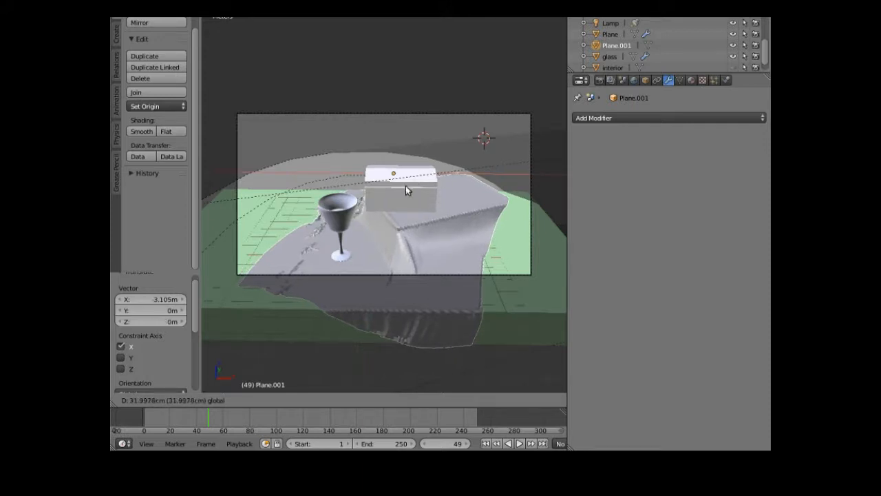
# - Move the box about 1.52 m along X over the raised part of the cloth and rotate it about 46.7° around Z
pyautogui.click(406, 185)
pyautogui.moveTo(442, 187); pyautogui.dragTo(468, 191)
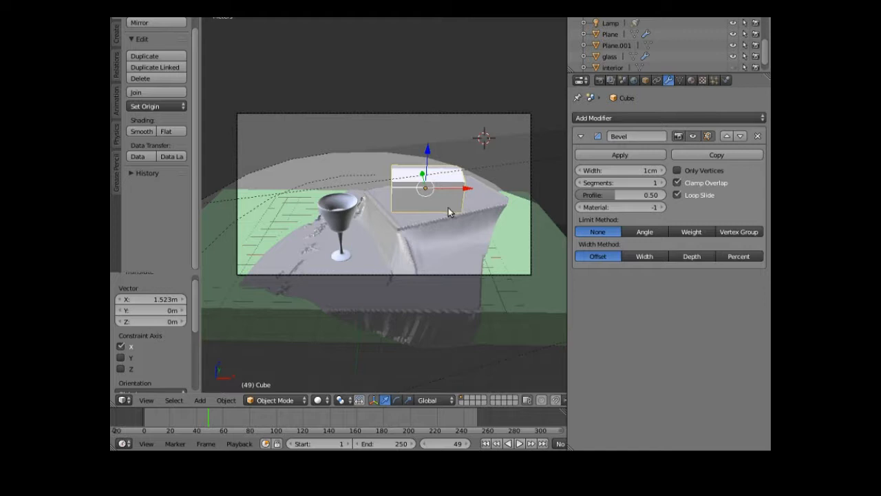
pyautogui.click(397, 400)
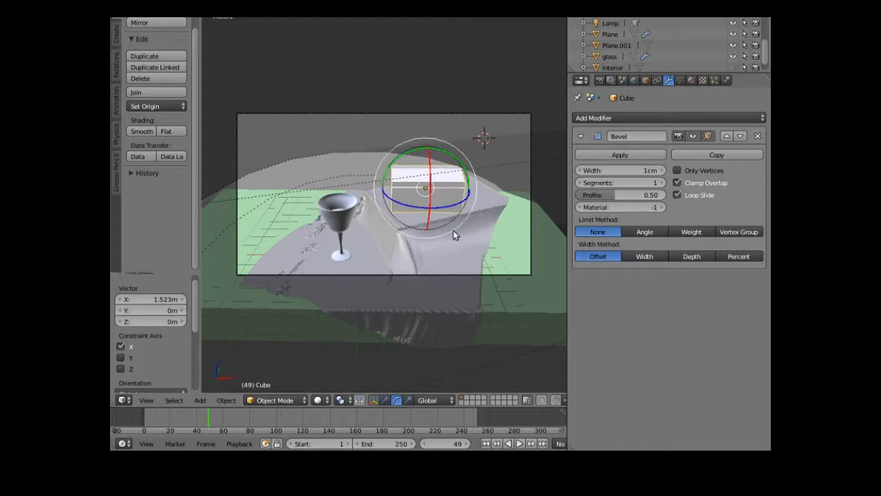
pyautogui.moveTo(436, 214); pyautogui.dragTo(457, 194)
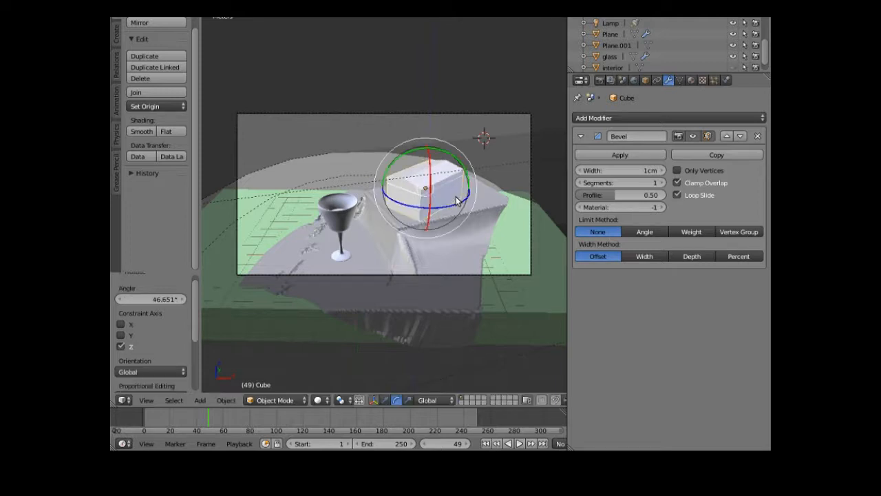
# - Lower the box about 88 cm along Z onto the cloth and move it about 63 cm along Y
pyautogui.click(385, 400)
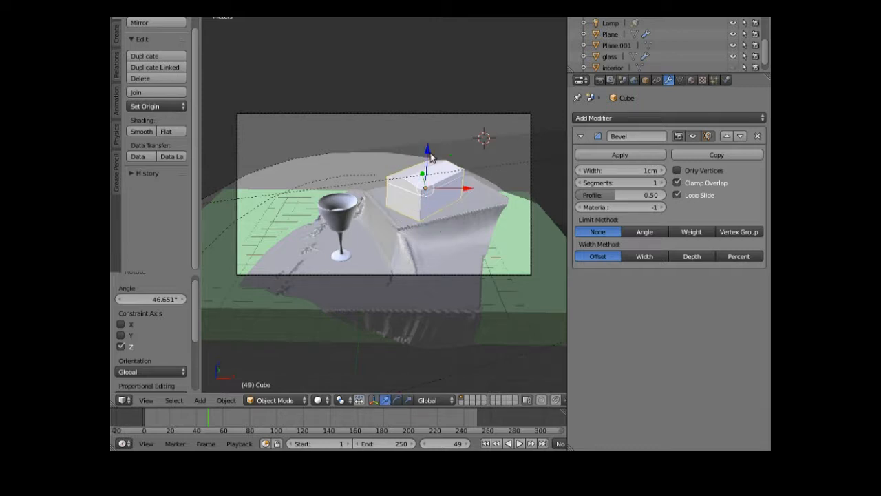
pyautogui.moveTo(427, 155); pyautogui.dragTo(421, 177)
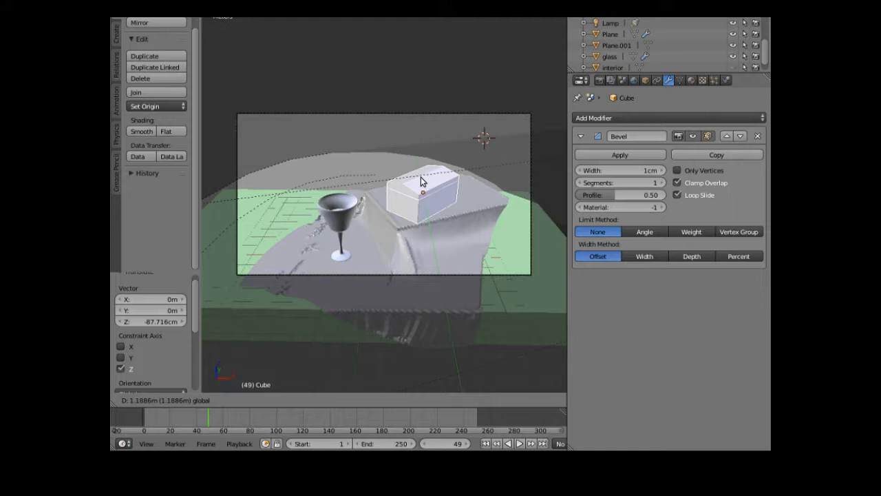
pyautogui.moveTo(421, 177); pyautogui.dragTo(421, 180)
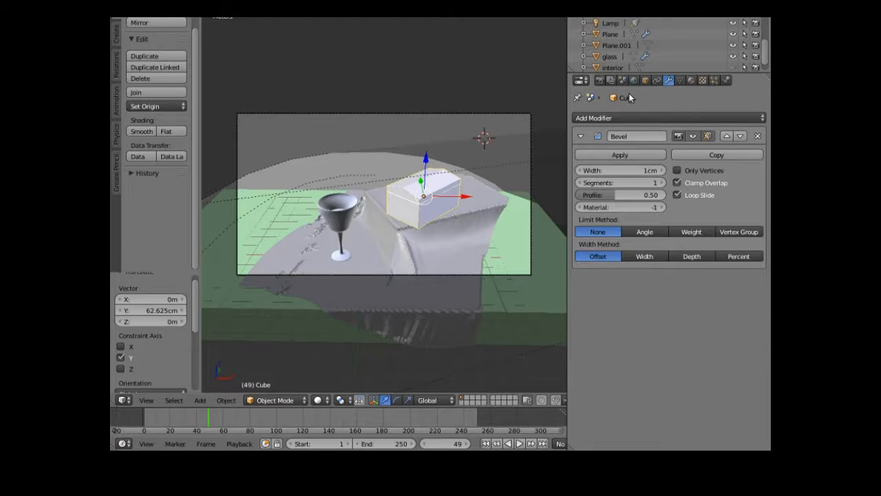
# - Keep the scene's length units metric and apply the Centimeters unit preset
pyautogui.click(600, 81)
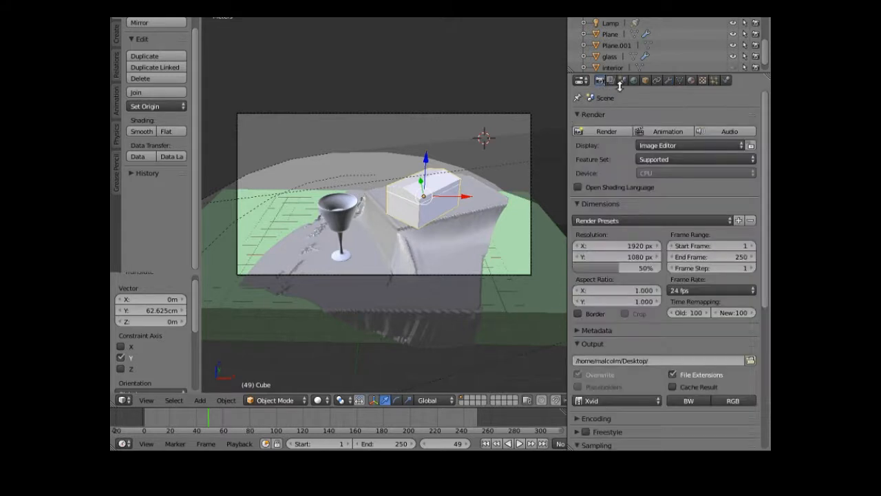
pyautogui.click(578, 204)
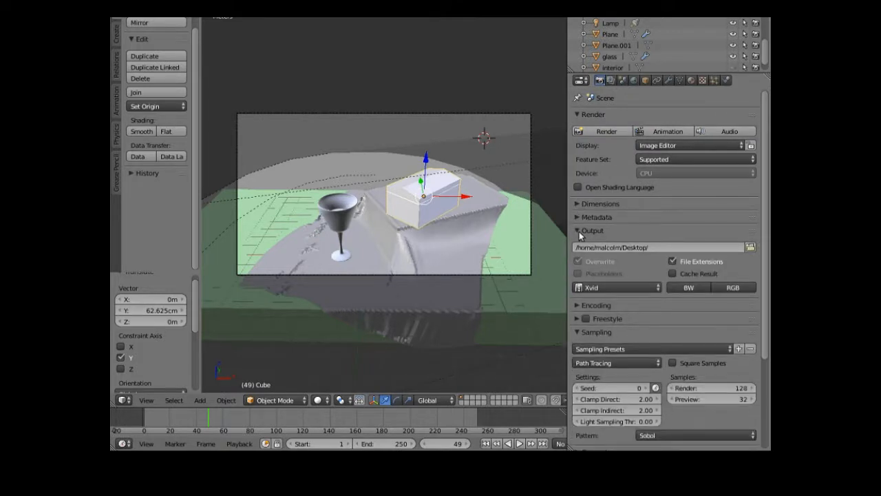
pyautogui.click(579, 232)
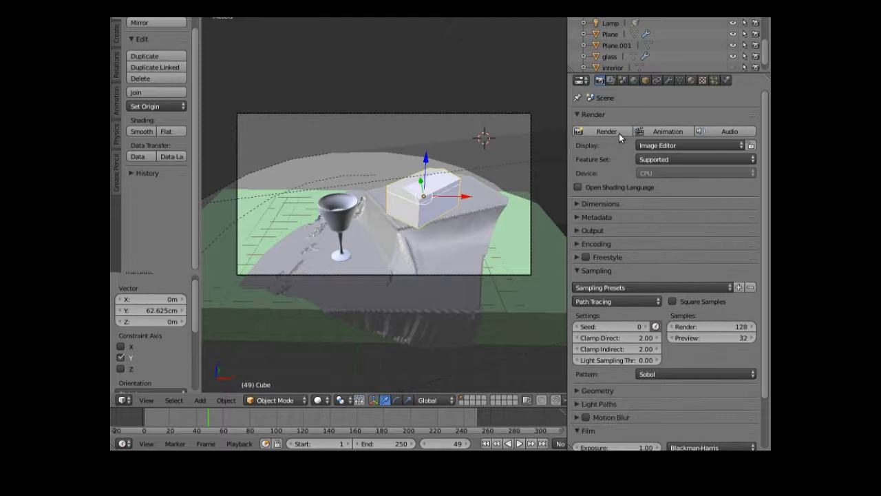
pyautogui.click(610, 81)
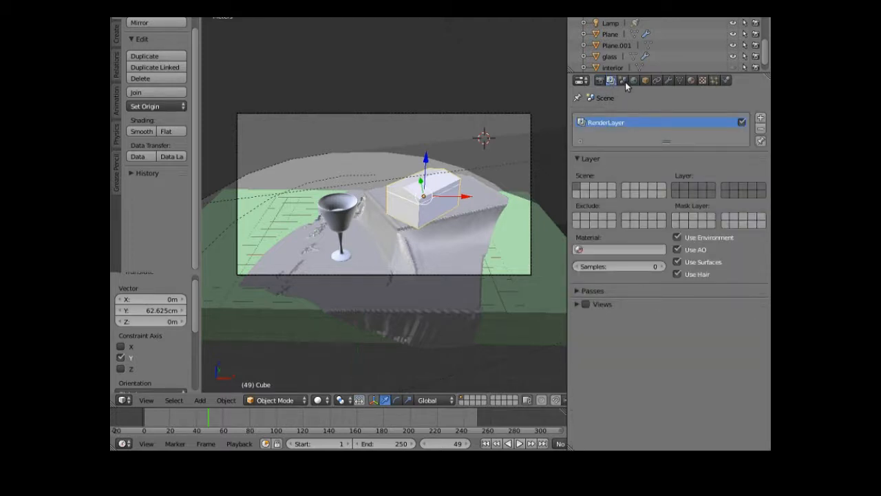
pyautogui.click(622, 82)
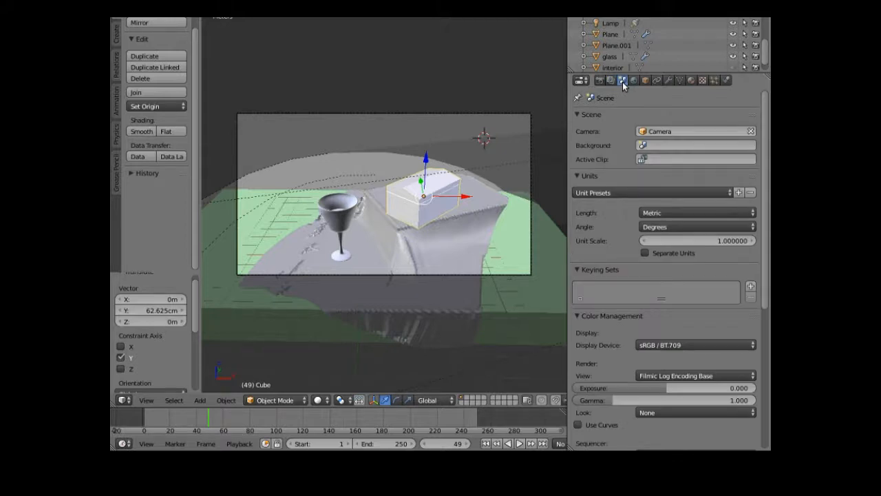
pyautogui.click(735, 214)
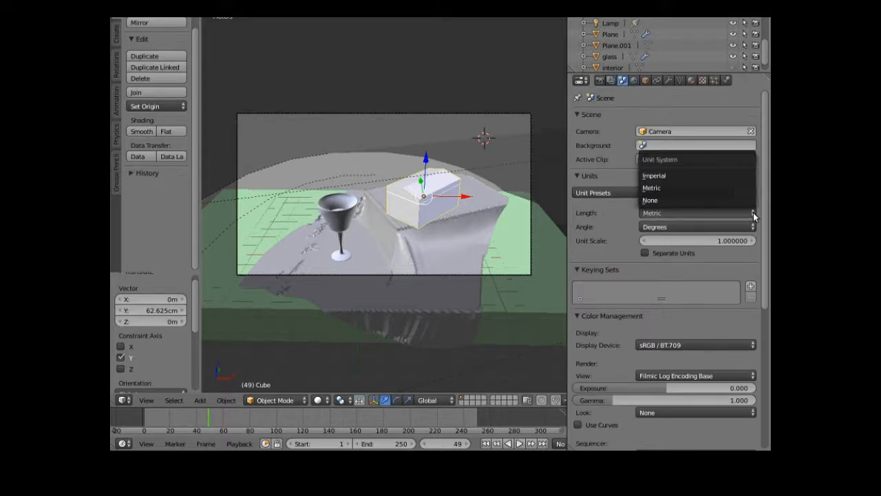
pyautogui.click(653, 189)
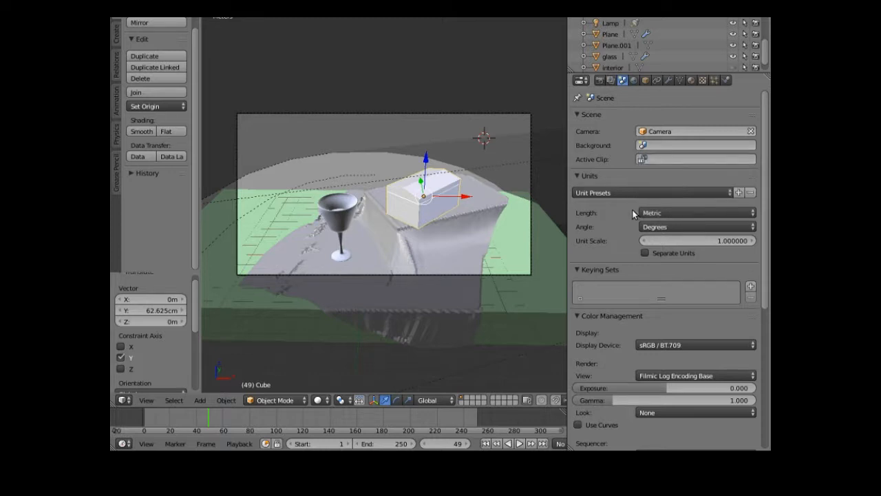
pyautogui.click(729, 192)
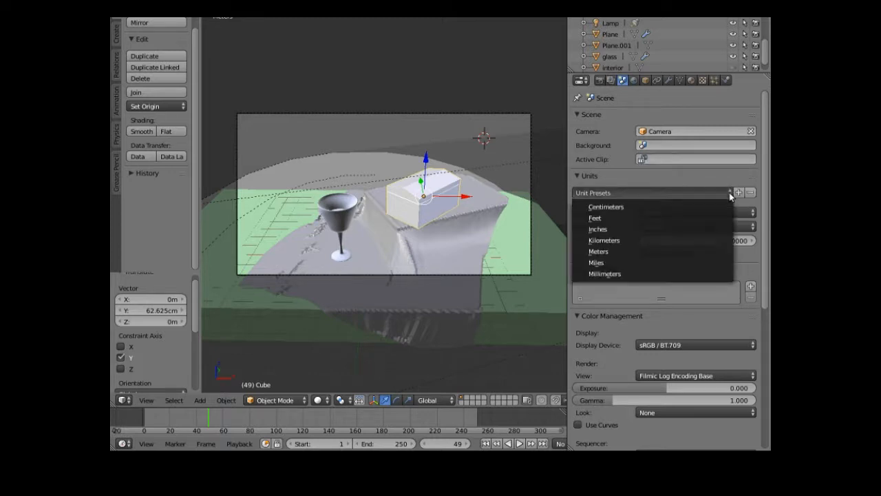
pyautogui.click(618, 206)
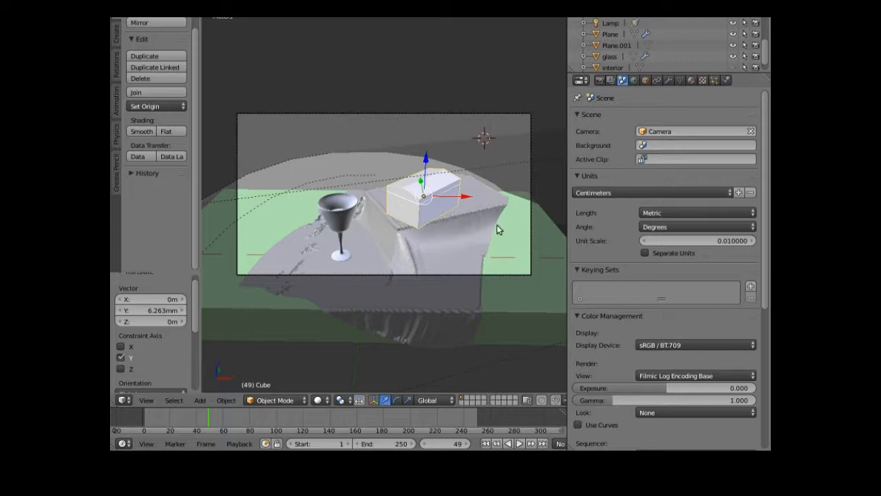
pyautogui.click(671, 80)
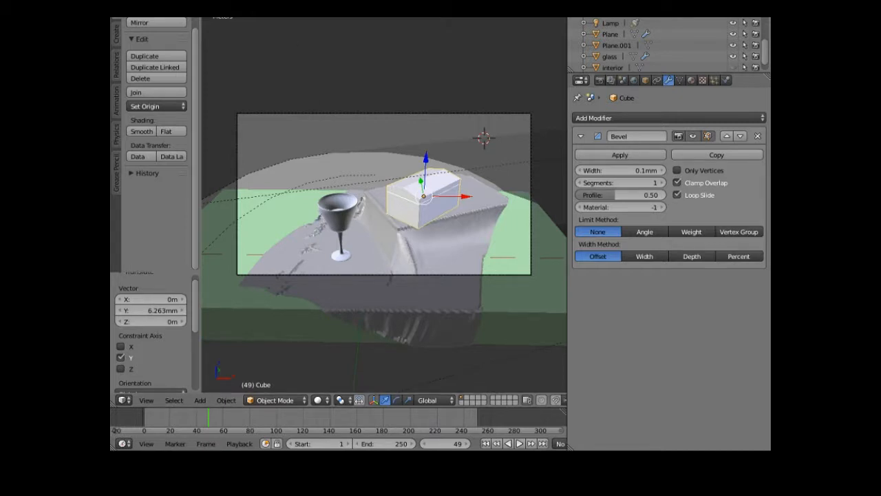
# - Render the current camera view to check the scene, and return to the 3D view
pyautogui.click(169, 17)
pyautogui.click(181, 17)
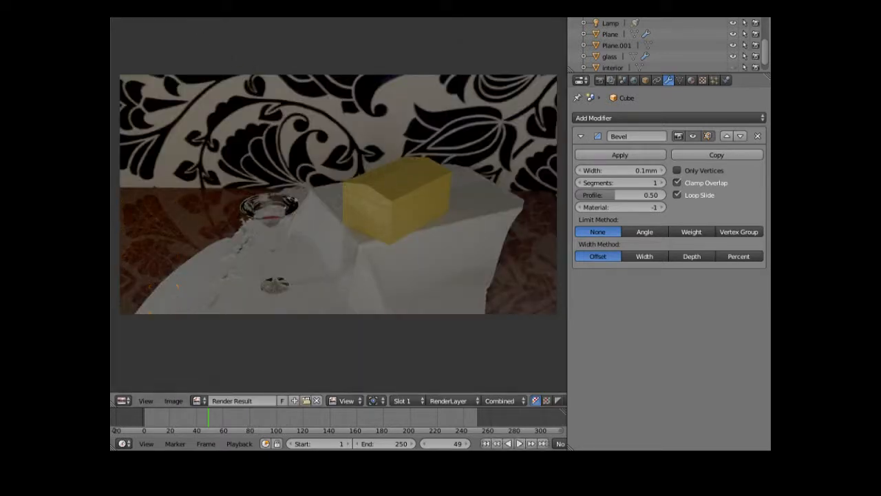
pyautogui.click(197, 17)
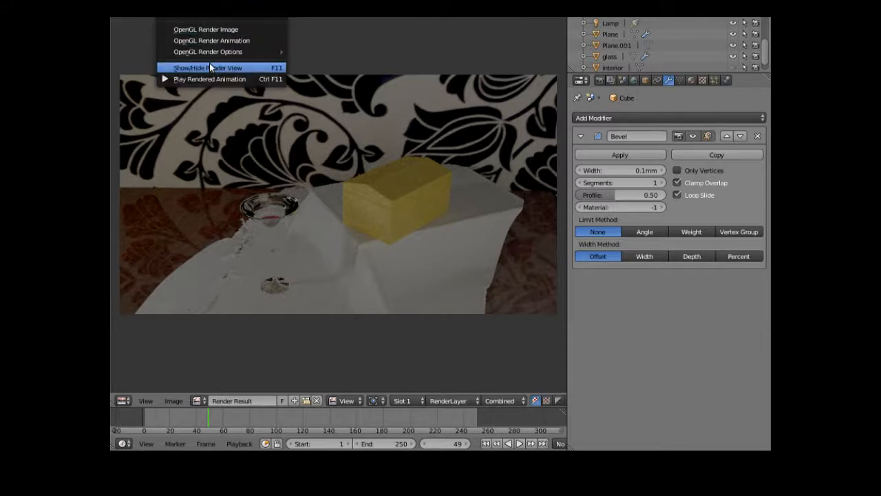
pyautogui.click(209, 65)
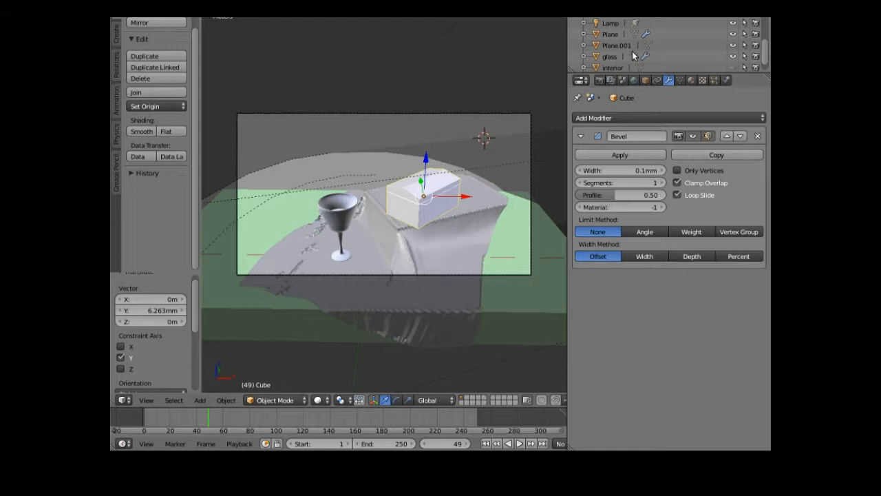
# - Select the camera and increase its focal length to 49.64 mm
pyautogui.scroll(5, 644, 54)
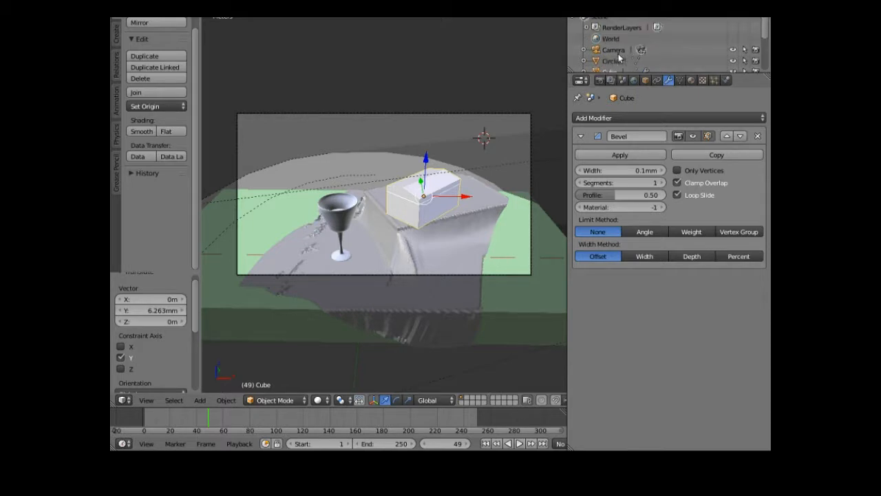
pyautogui.click(611, 51)
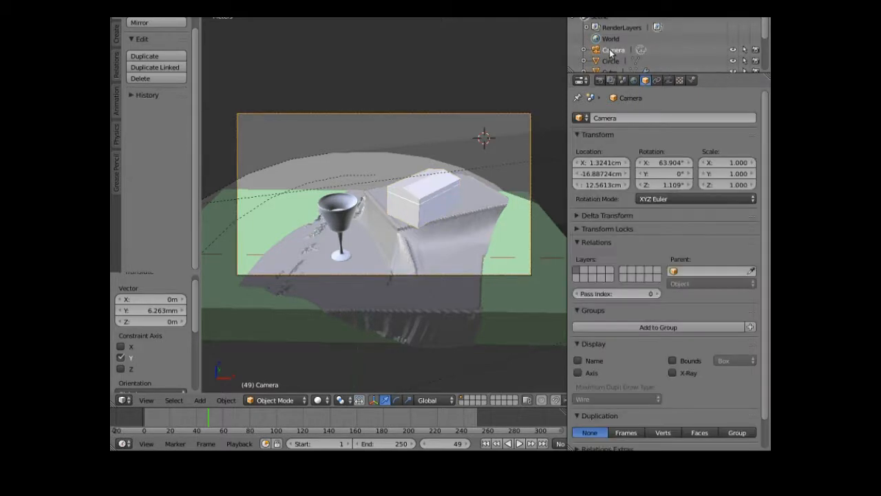
pyautogui.click(668, 80)
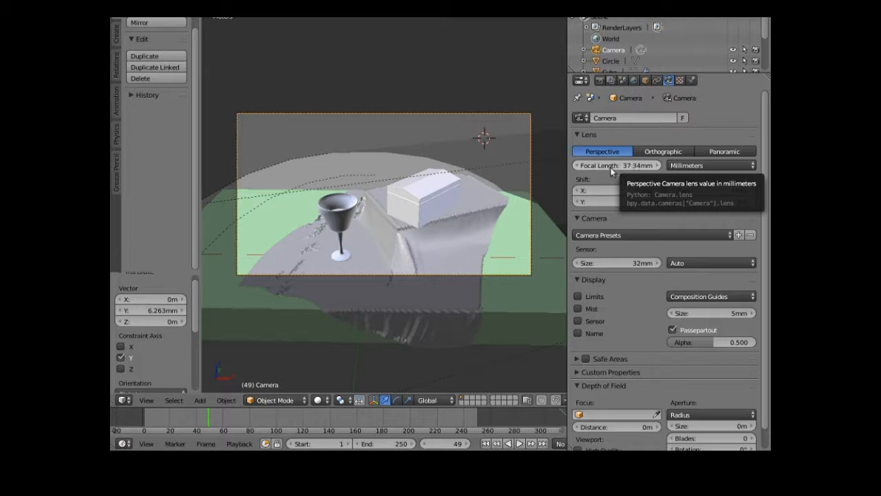
pyautogui.moveTo(616, 166); pyautogui.dragTo(659, 165)
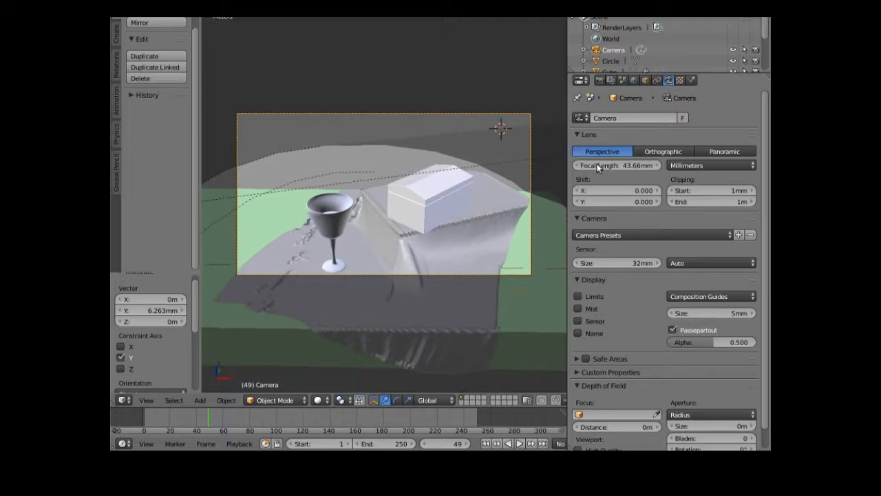
pyautogui.moveTo(604, 165); pyautogui.dragTo(639, 165)
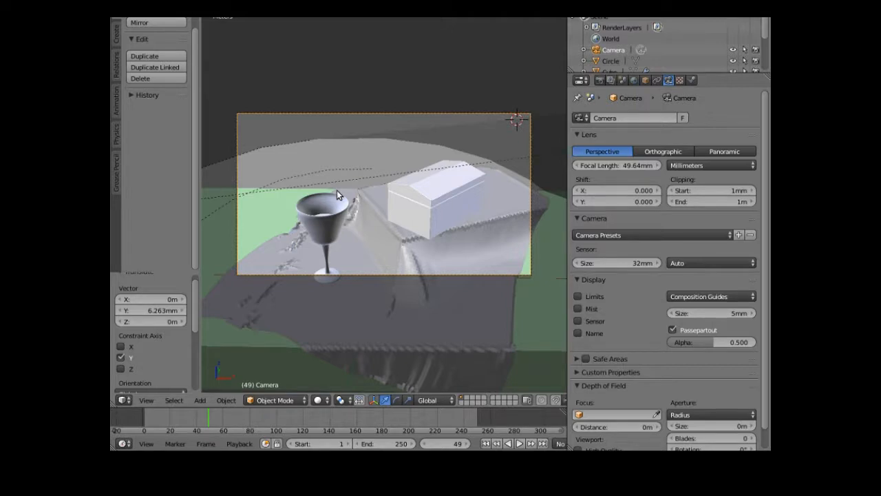
# - Move the camera about 1.01 cm, mostly downward, to reframe the glass and box, and save the file
pyautogui.press('g')
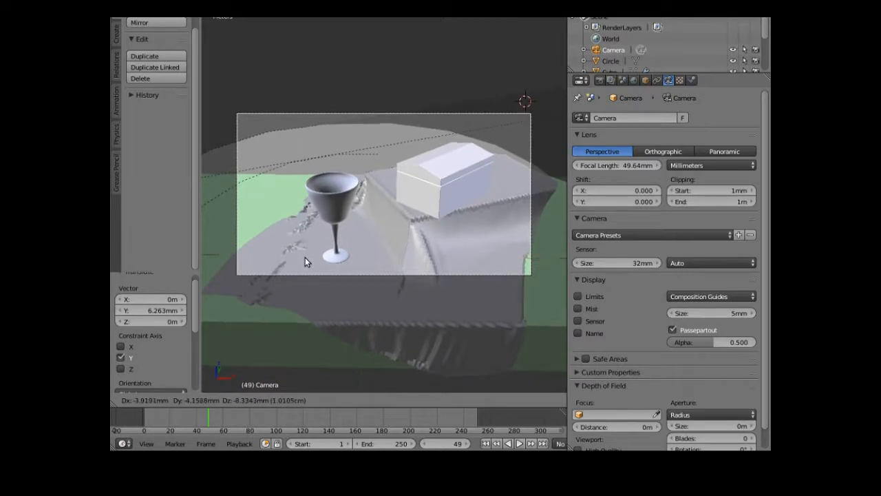
pyautogui.click(322, 120)
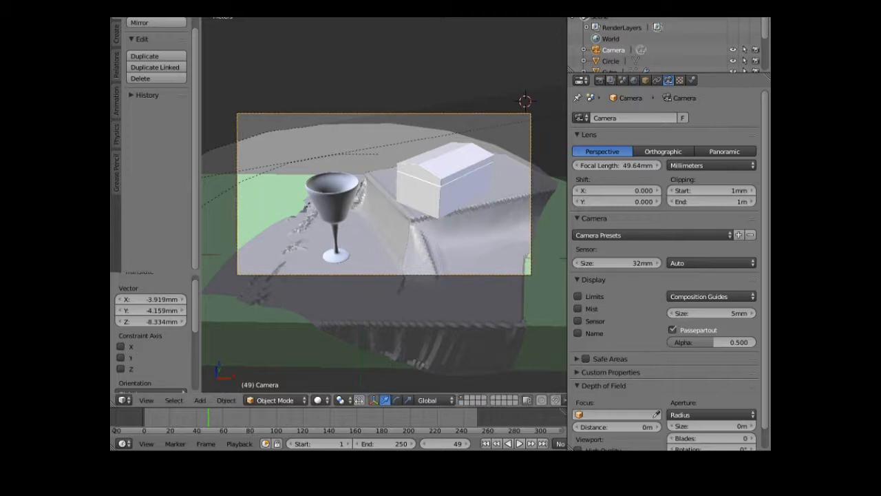
pyautogui.click(136, 13)
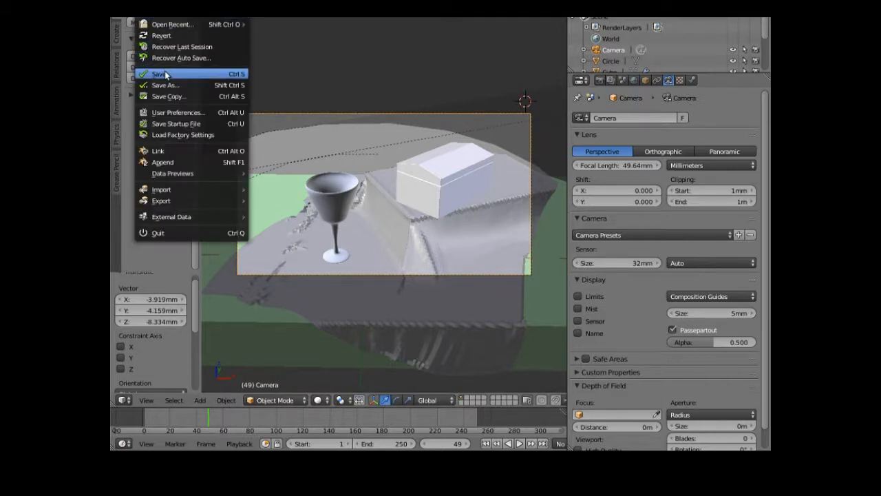
pyautogui.click(165, 75)
# - Create a new material named silk on the draped cloth and set the cloth to smooth shading
pyautogui.rightClick(399, 264)
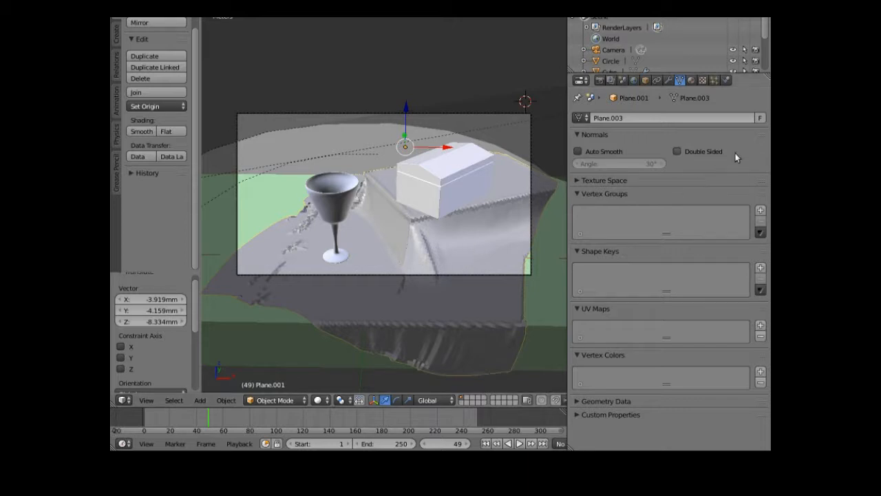
pyautogui.click(692, 80)
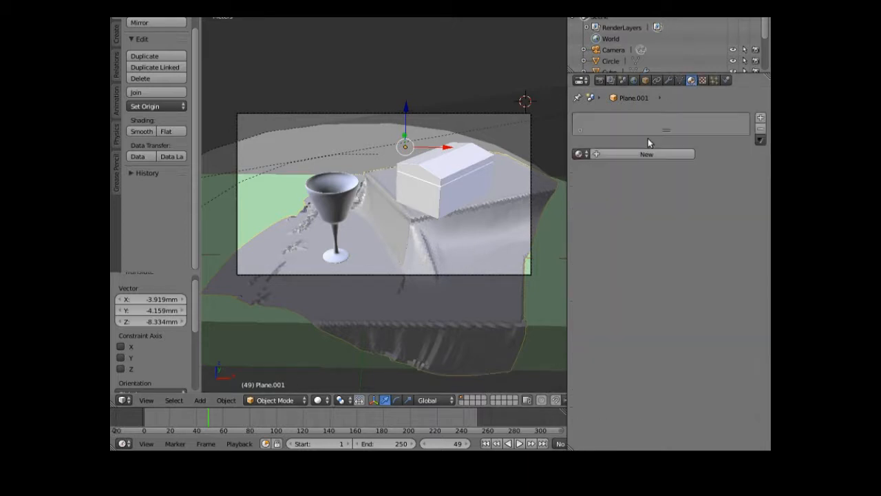
pyautogui.click(597, 155)
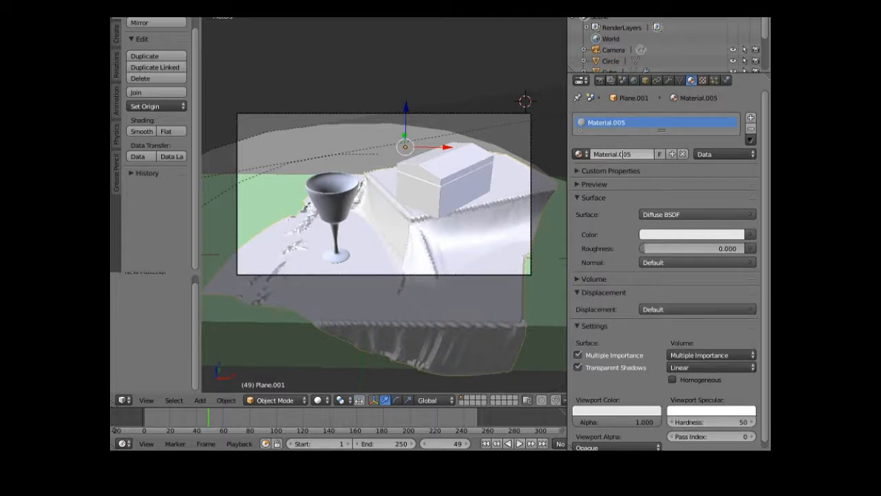
pyautogui.click(623, 155)
pyautogui.write('silk')
pyautogui.press('Return')
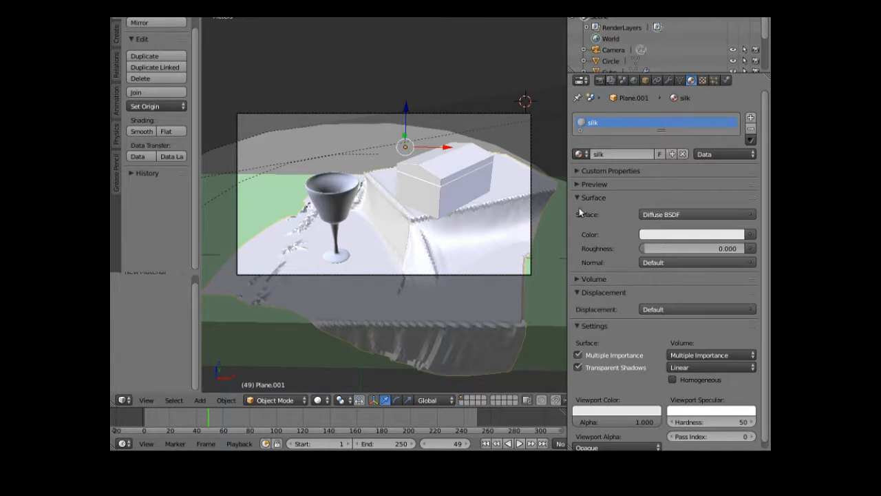
pyautogui.click(141, 131)
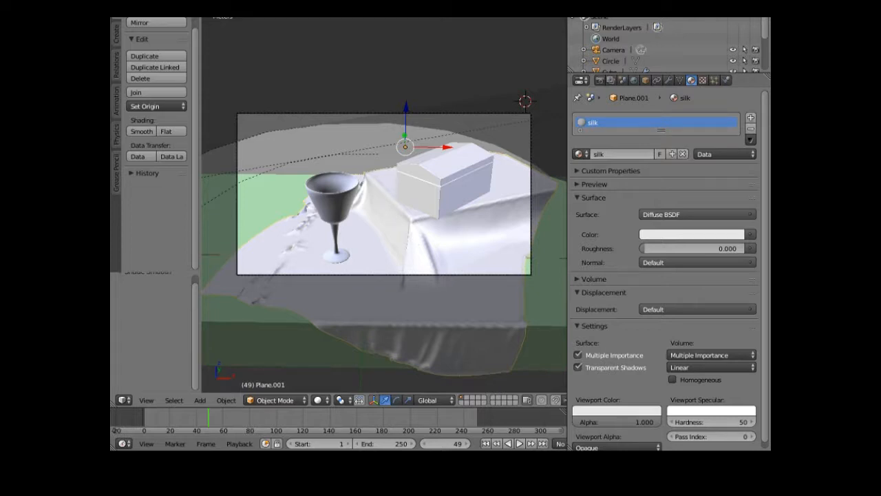
# - Switch to the Compositing screen layout and move the silk material's Diffuse BSDF node farther from the Material Output
pyautogui.click(278, 18)
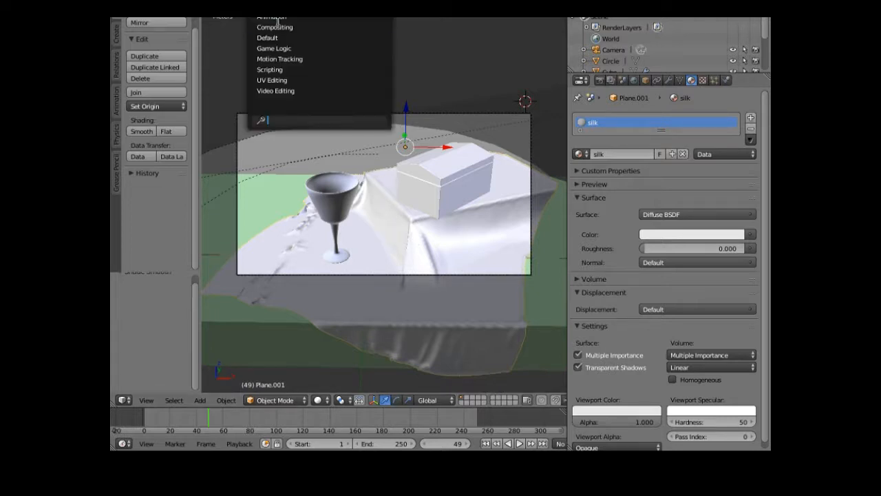
pyautogui.click(279, 25)
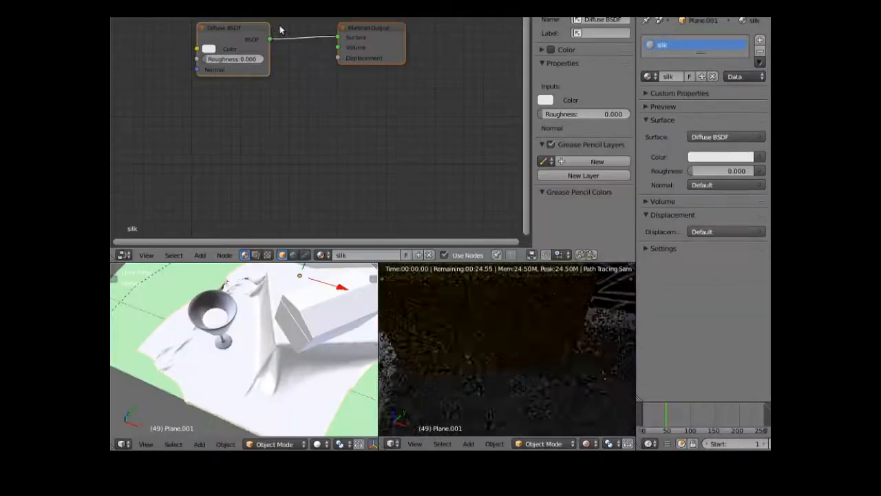
pyautogui.click(242, 27)
pyautogui.moveTo(240, 38); pyautogui.dragTo(196, 29)
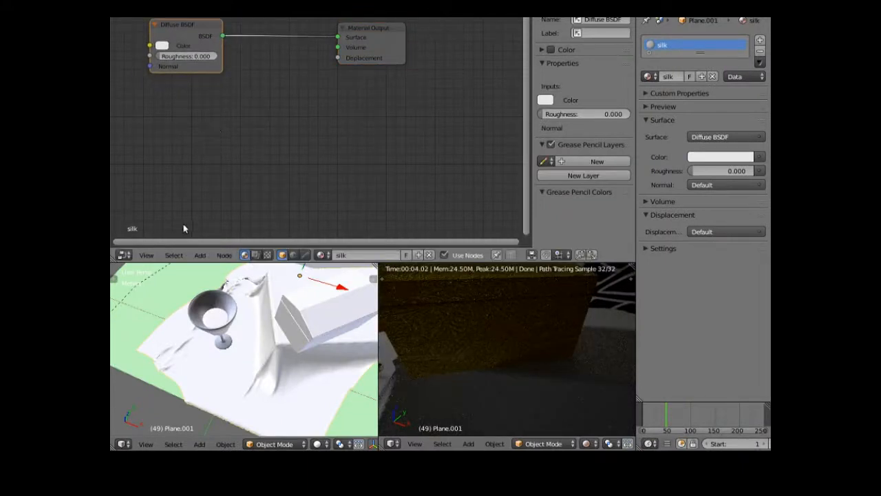
# - Add an Anisotropic BSDF node to the silk material and place it below the Diffuse BSDF node
pyautogui.click(201, 256)
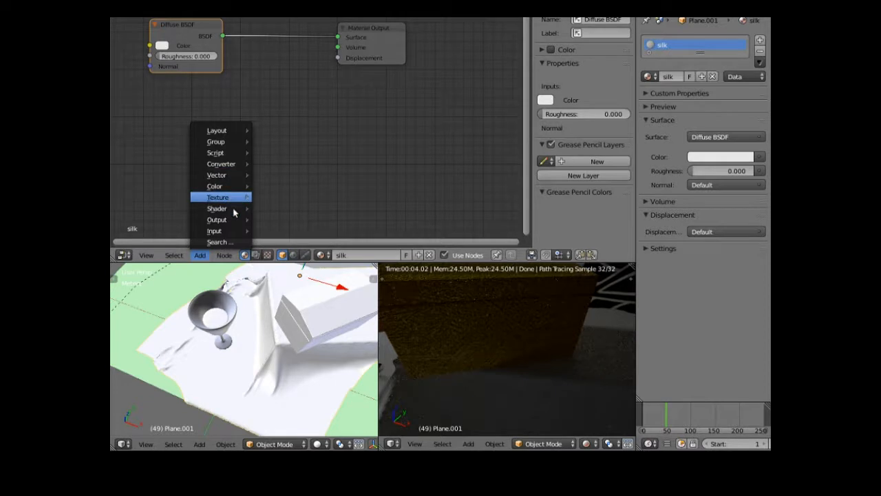
pyautogui.moveTo(241, 210)
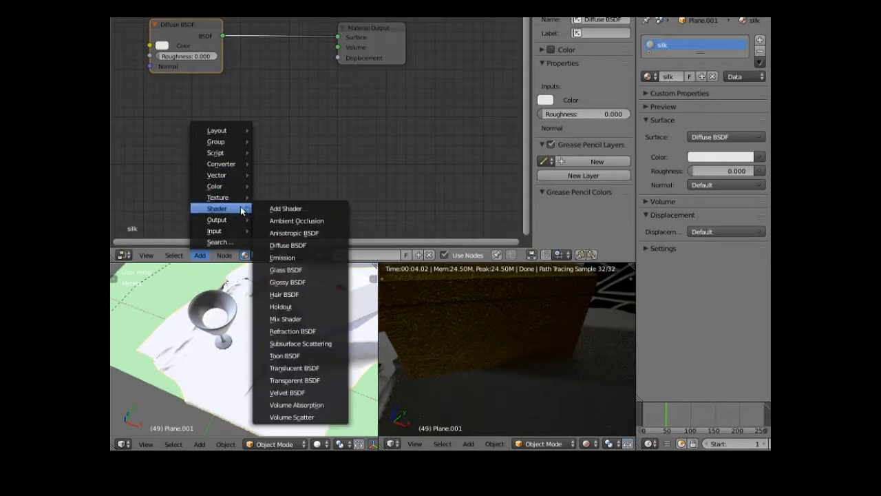
pyautogui.click(294, 233)
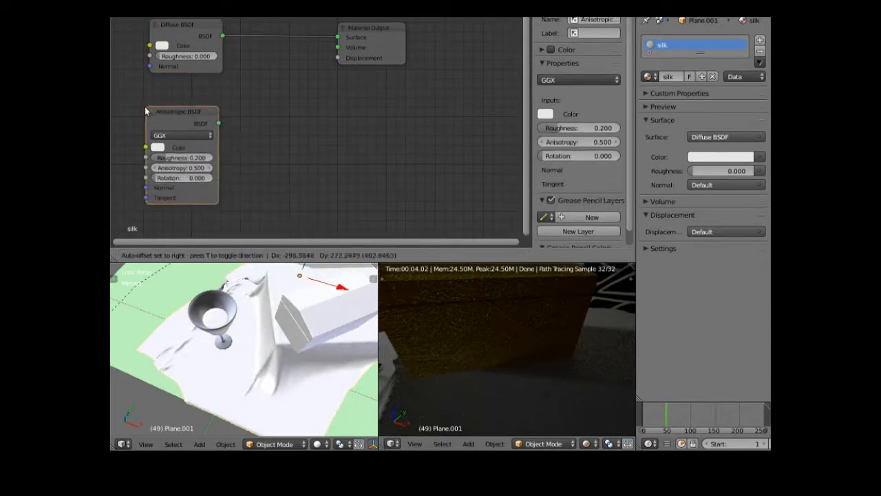
pyautogui.click(148, 118)
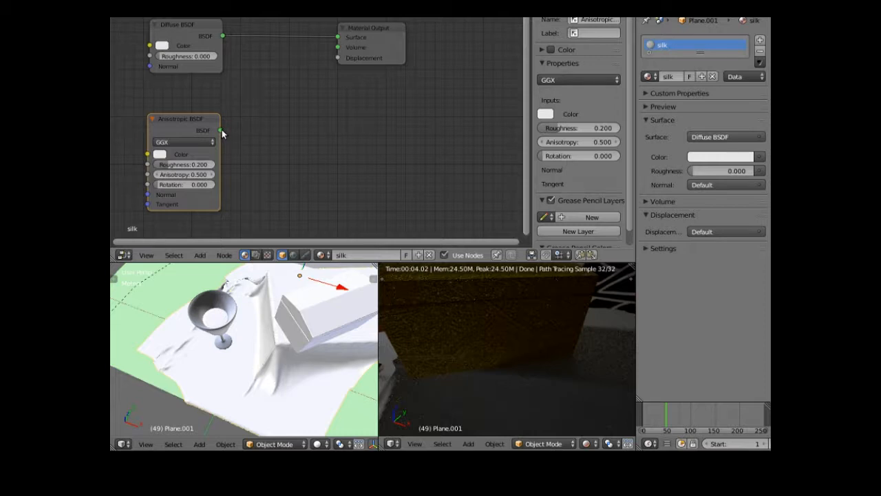
# - Insert a Mix Shader between the Diffuse BSDF and Material Output, and connect the Anisotropic BSDF to its second shader input
pyautogui.click(201, 255)
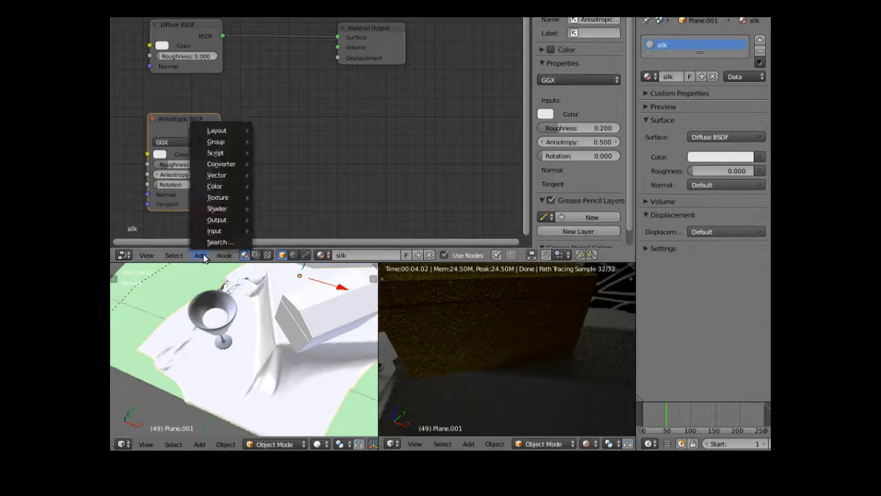
pyautogui.moveTo(231, 208)
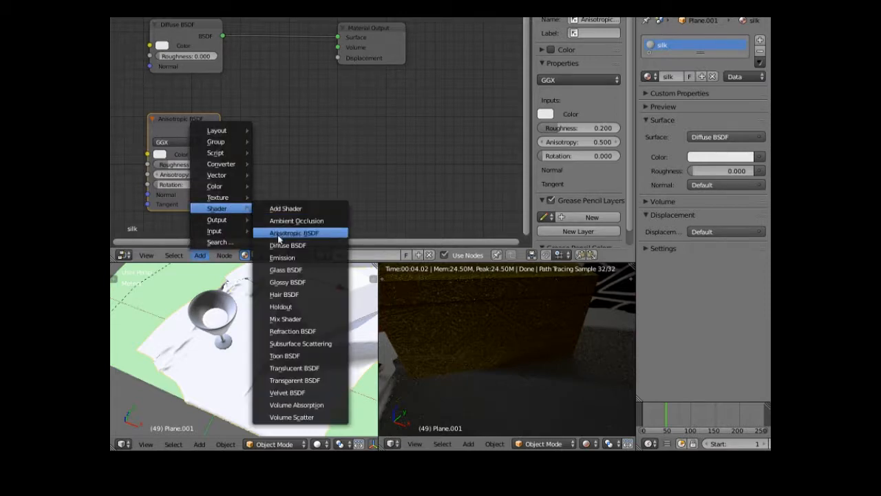
pyautogui.click(297, 319)
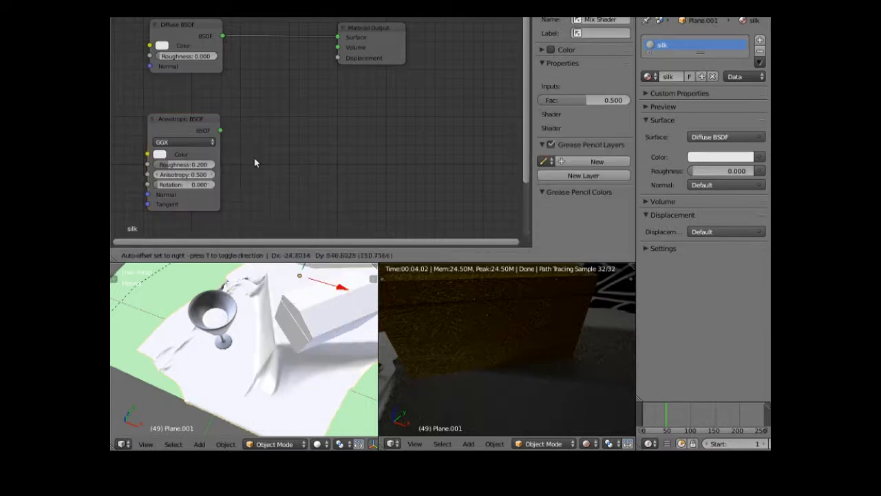
pyautogui.click(260, 26)
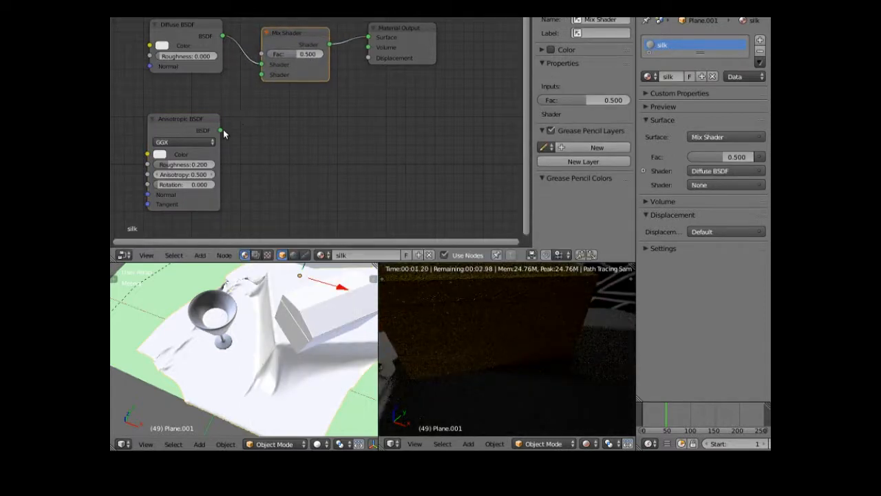
pyautogui.moveTo(222, 130); pyautogui.dragTo(266, 77)
# - Colour the silk material's Diffuse BSDF pink and its Anisotropic BSDF a pale lavender blue
pyautogui.click(163, 45)
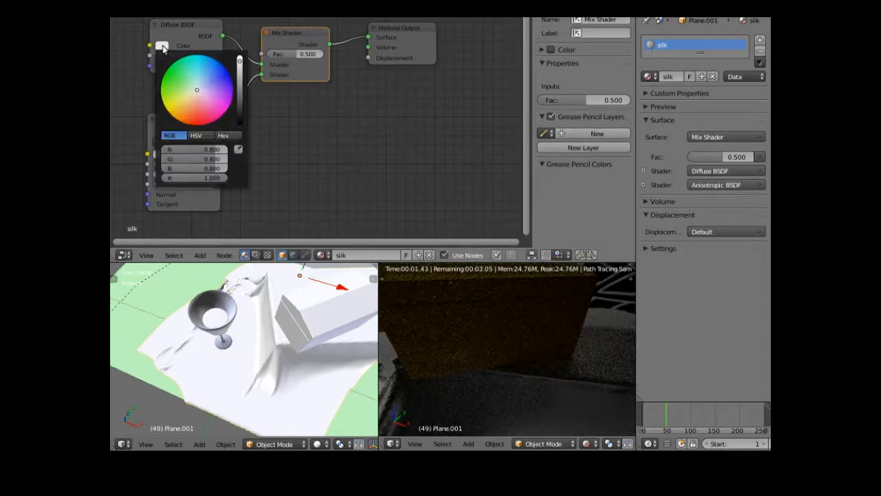
pyautogui.click(213, 102)
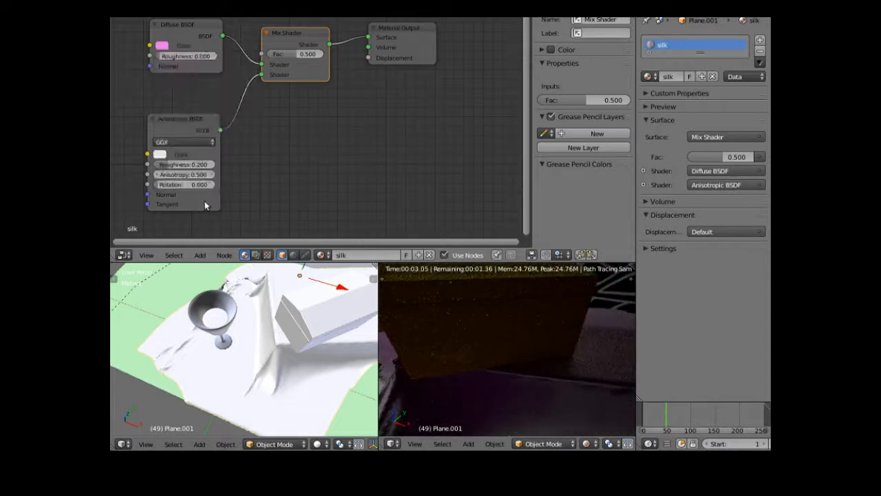
pyautogui.click(161, 154)
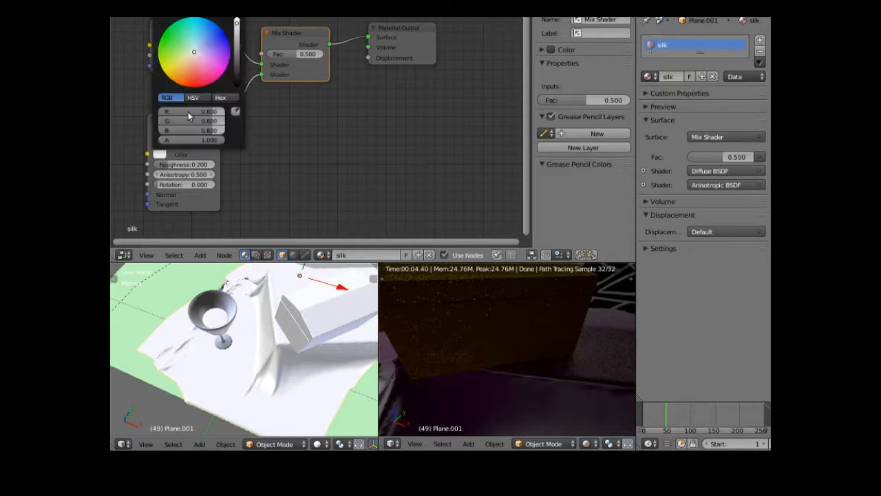
pyautogui.click(198, 53)
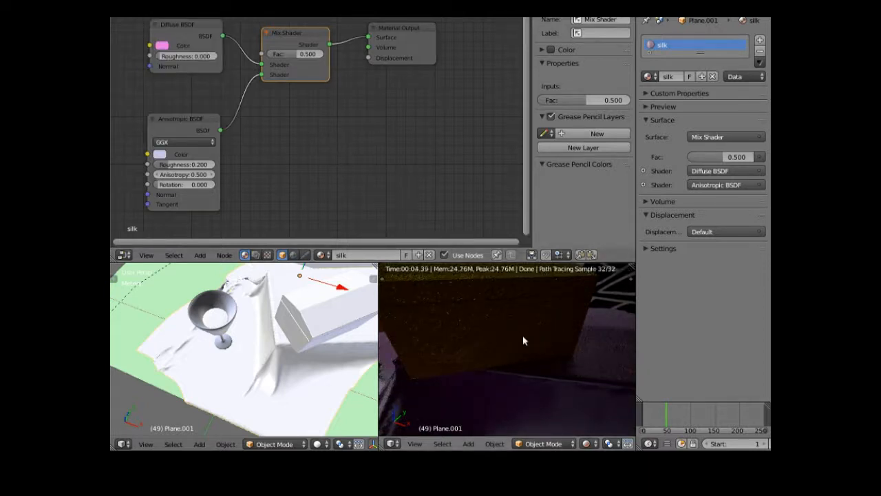
# - Try Mix Shader factors of 0.027 and 1.000 on the silk cloth, and bring the factor back to an intermediate value
pyautogui.scroll(-3, 508, 356)
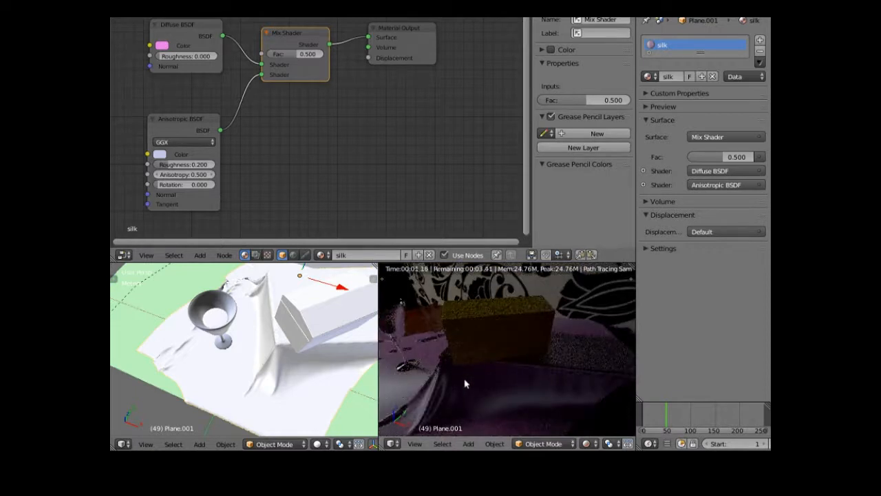
pyautogui.scroll(-1, 466, 384)
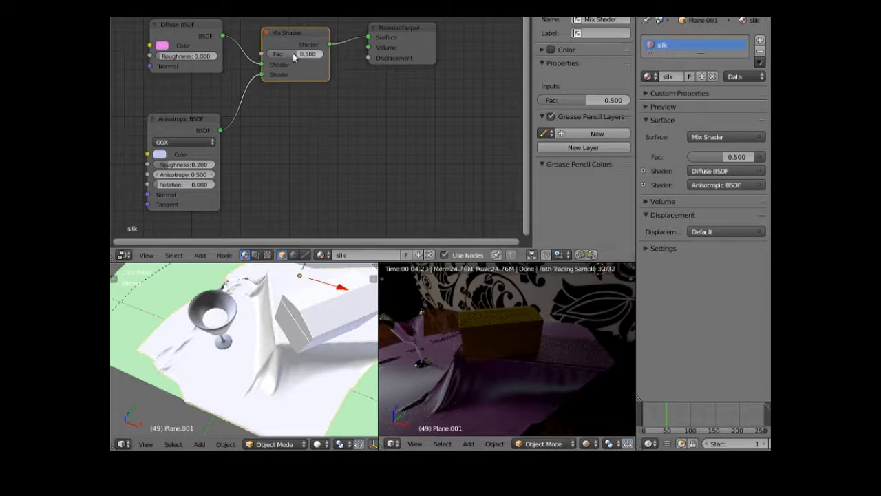
pyautogui.moveTo(275, 55)
pyautogui.mouseDown()
pyautogui.moveTo(263, 55)
pyautogui.moveTo(274, 57)
pyautogui.mouseUp()
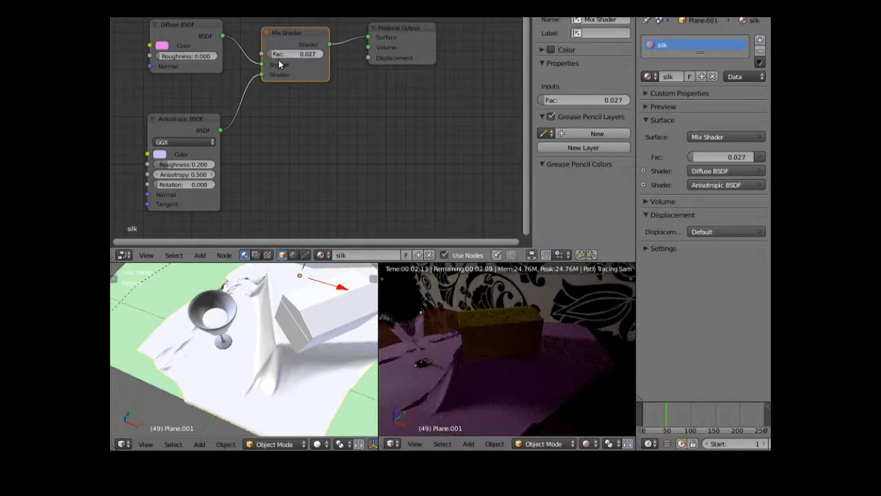
pyautogui.moveTo(270, 55); pyautogui.dragTo(324, 54)
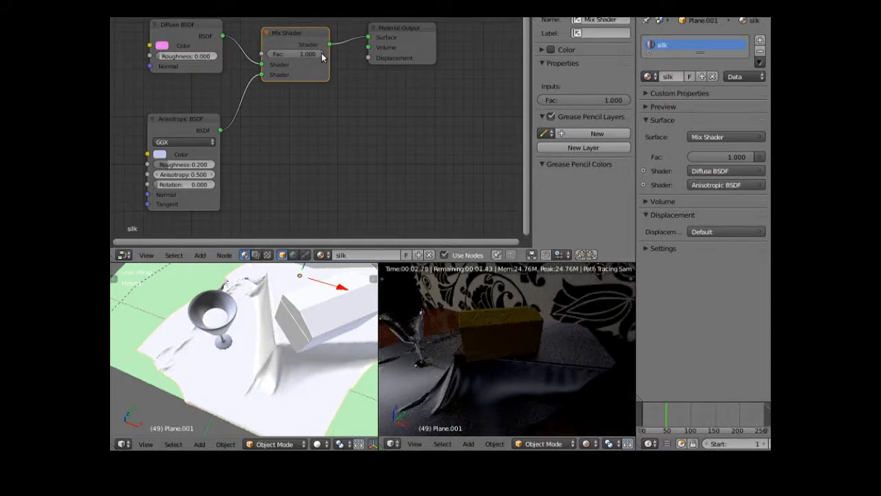
pyautogui.moveTo(321, 53); pyautogui.dragTo(297, 54)
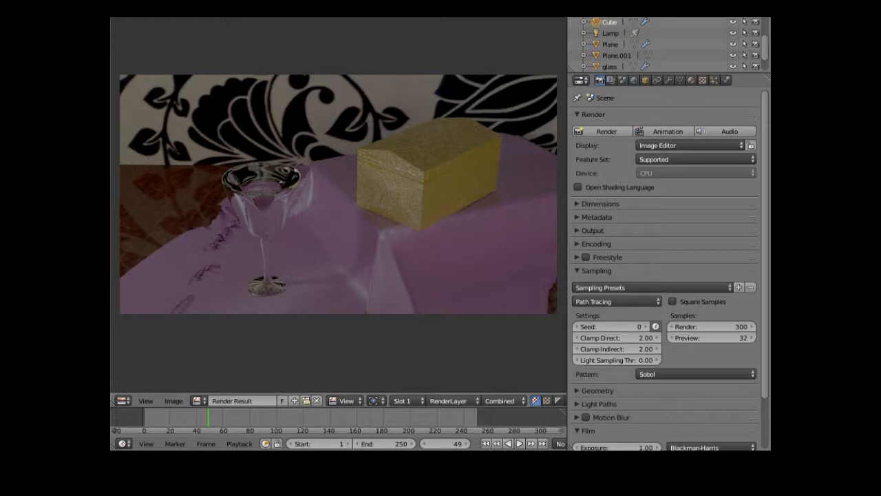
# - Return from the render result to the 3D view and delete the spot lamp above the table
pyautogui.click(175, 18)
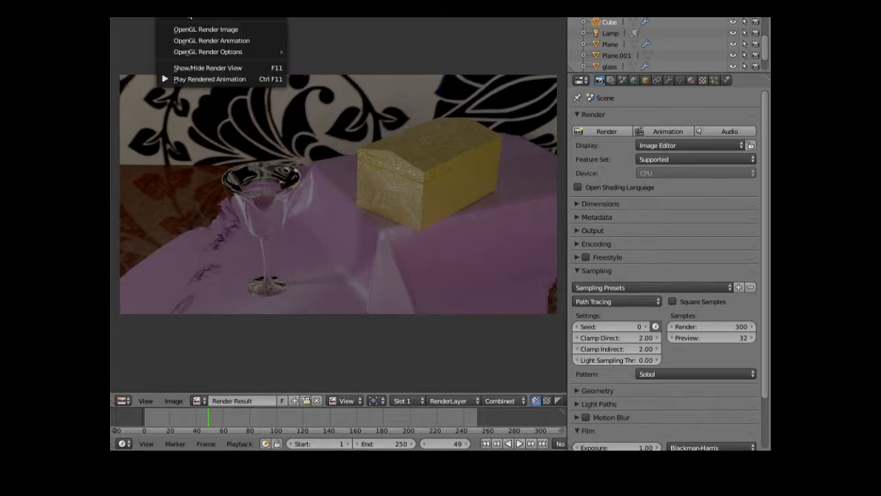
pyautogui.click(216, 69)
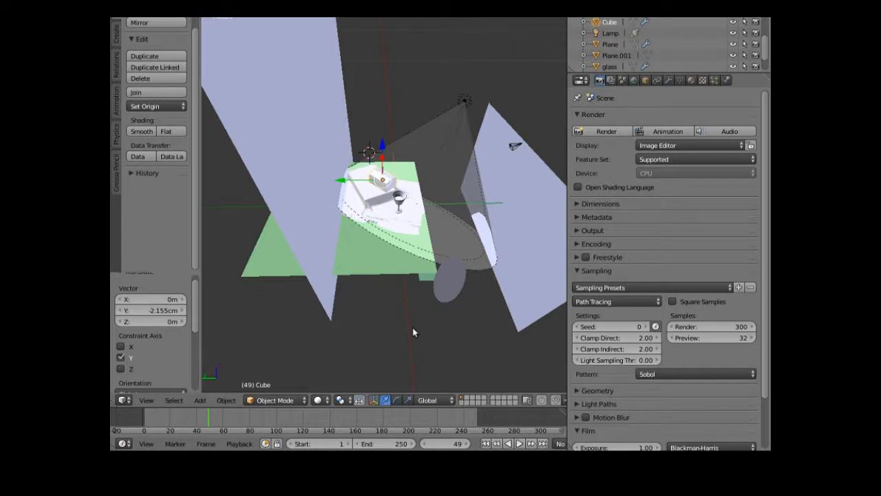
pyautogui.moveTo(411, 332); pyautogui.dragTo(383, 332, button='middle')
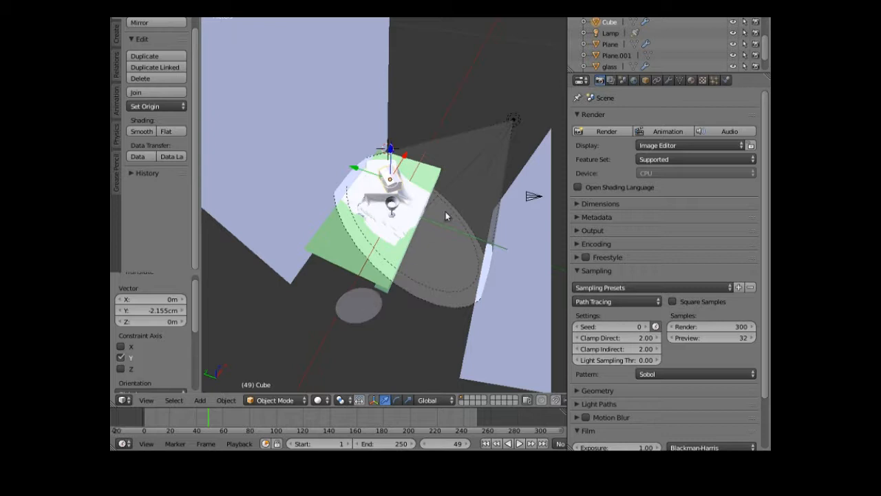
pyautogui.rightClick(488, 145)
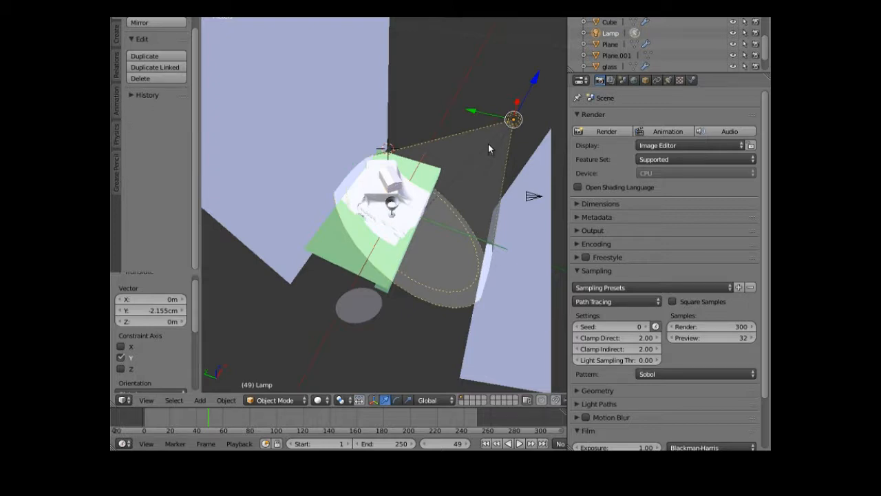
pyautogui.press('x')
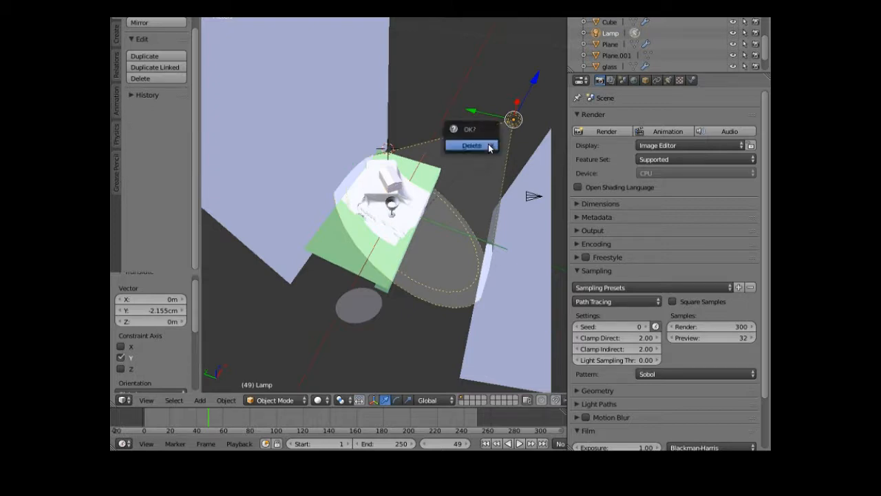
pyautogui.click(488, 145)
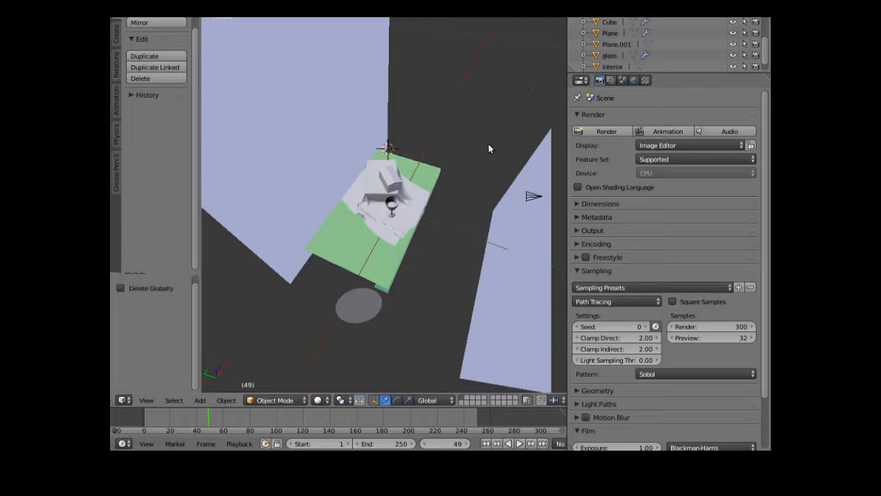
# - Move the circular light disc along X to the opposite end of the table, first about 27.4 cm and then about 5.1 cm
pyautogui.rightClick(369, 303)
pyautogui.press('g')
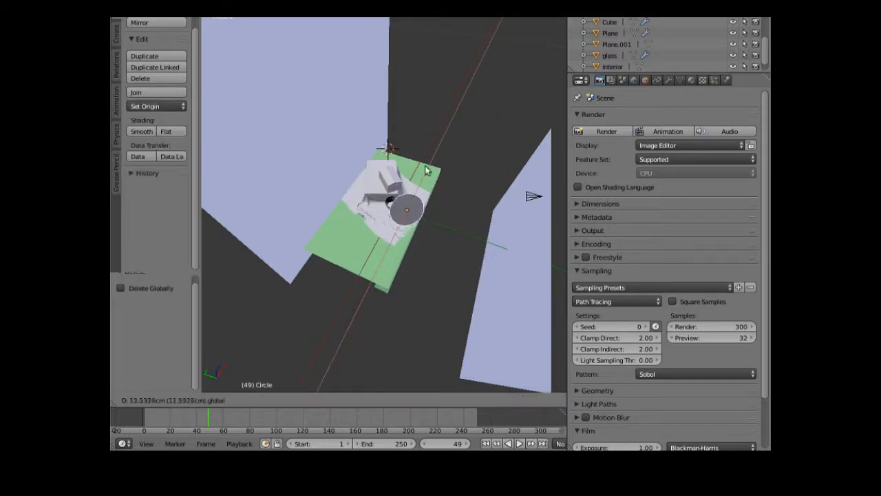
pyautogui.click(473, 116)
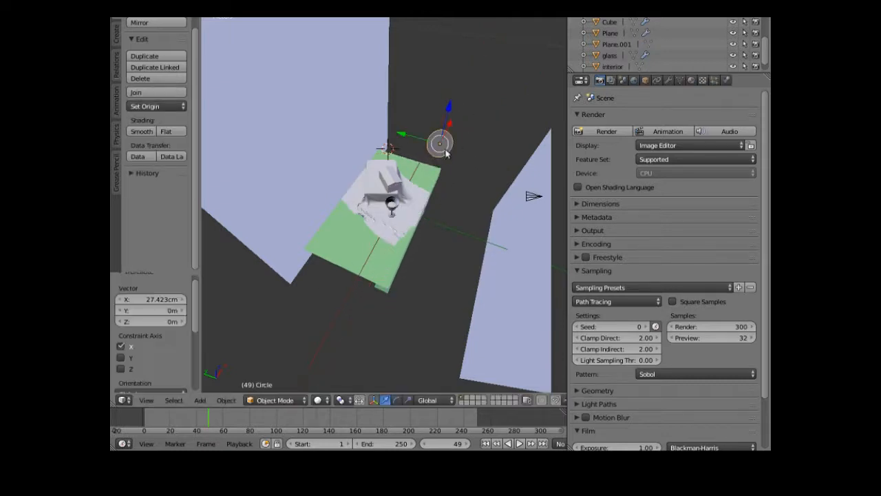
pyautogui.press('g')
pyautogui.press('x')
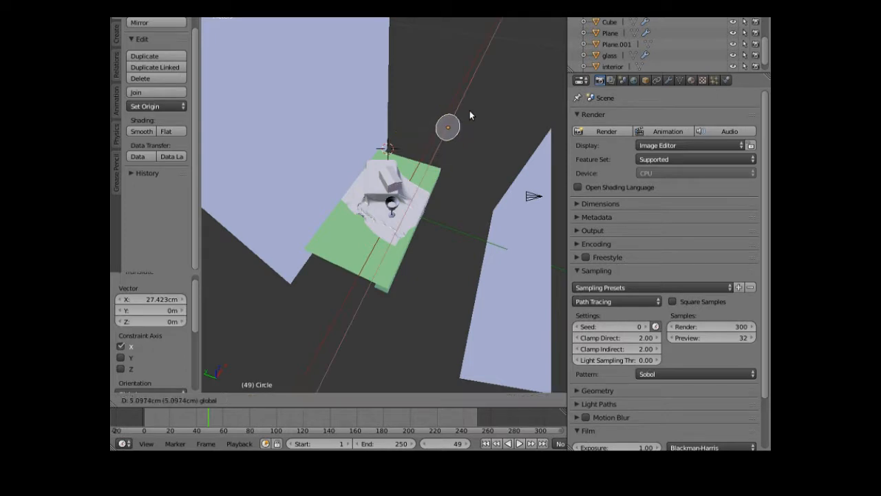
pyautogui.click(458, 95)
# - Raise the circular light disc about 4.1 cm along Z and shift it about -3 cm along Y
pyautogui.press('g')
pyautogui.press('z')
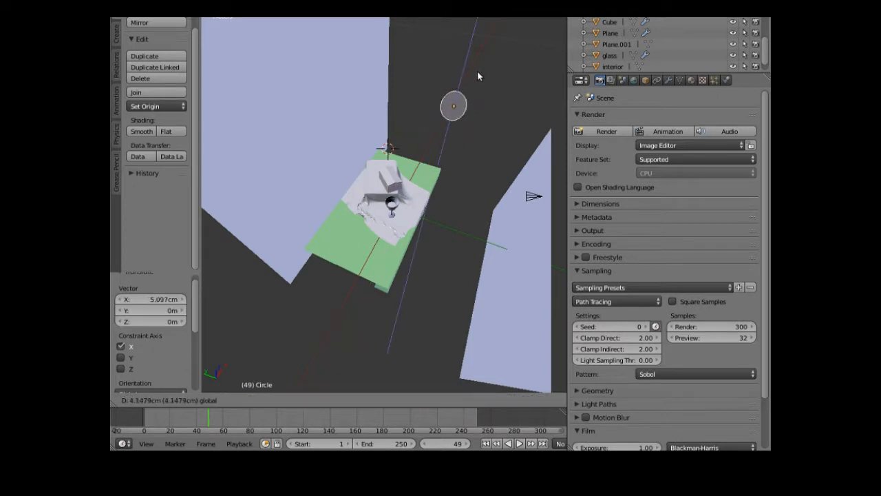
pyautogui.click(456, 96)
pyautogui.press('g')
pyautogui.press('y')
pyautogui.click(435, 102)
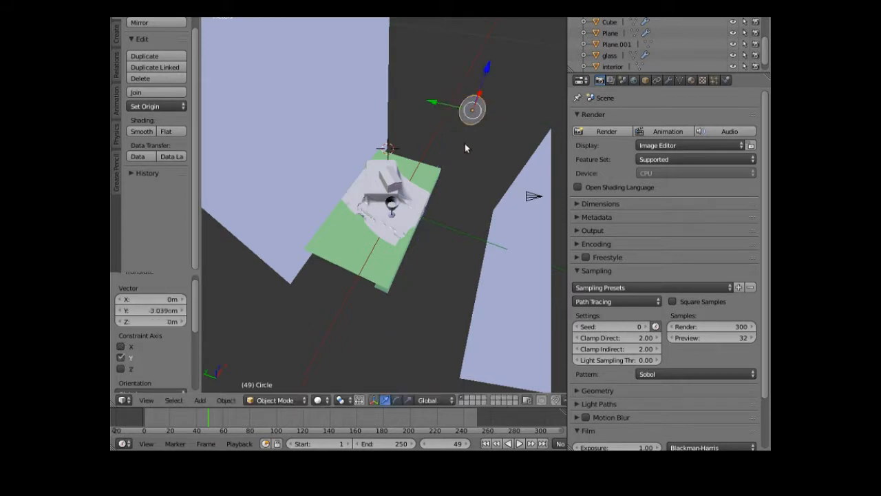
# - Add a Damped Track constraint to the light disc with the glass as target and -Z as the tracking axis
pyautogui.click(657, 81)
pyautogui.click(633, 120)
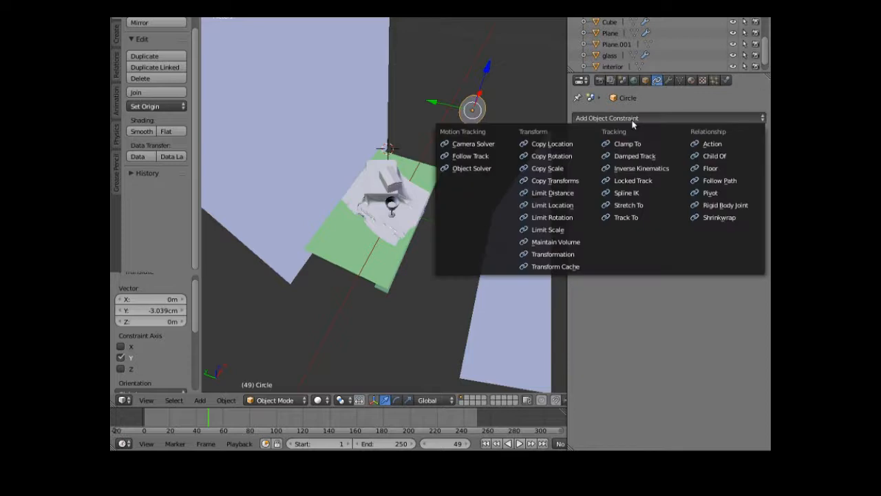
pyautogui.click(632, 156)
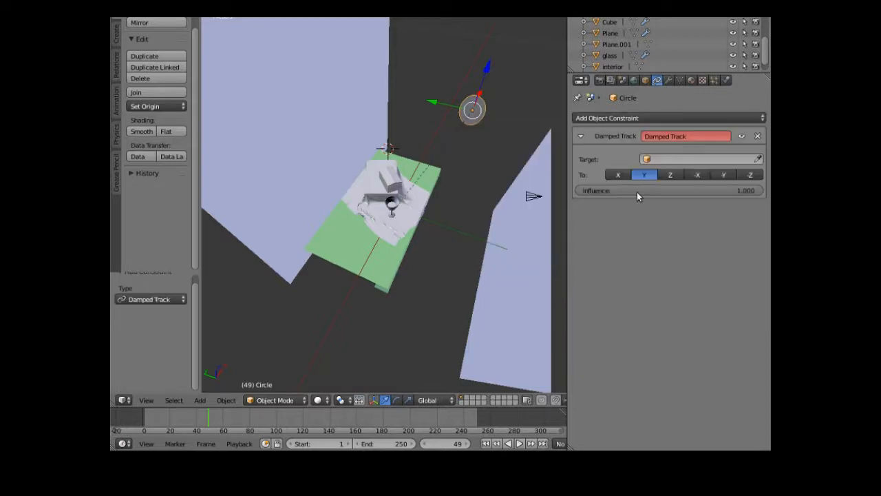
pyautogui.click(668, 160)
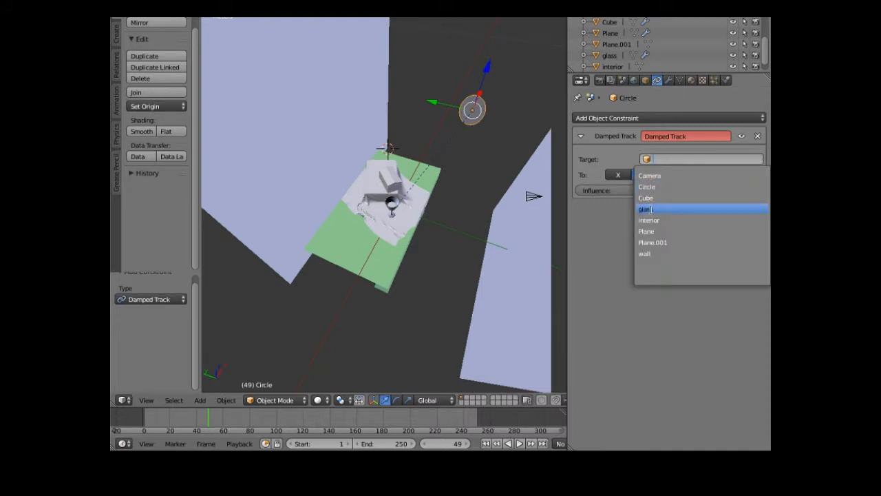
pyautogui.click(651, 210)
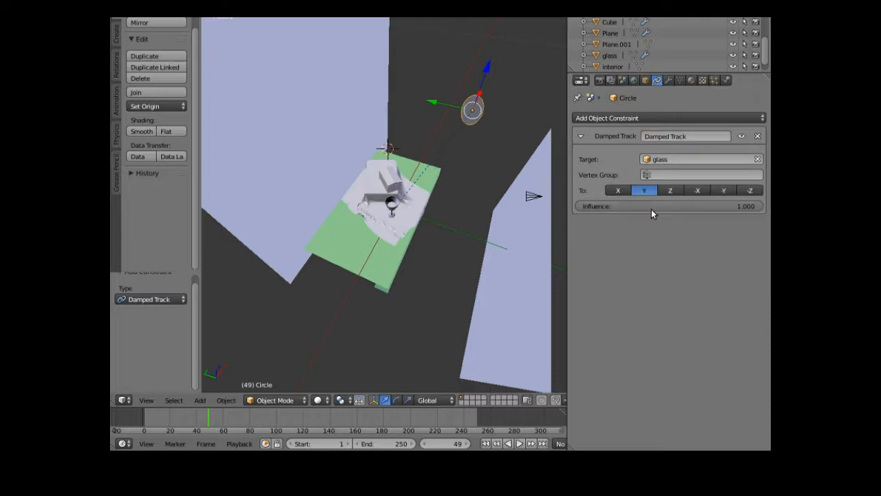
pyautogui.click(751, 191)
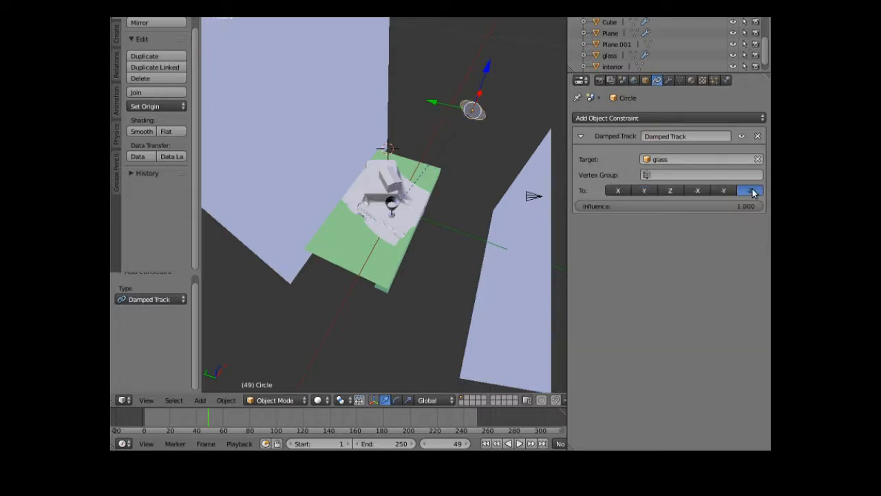
# - Reposition the light disc by about -6.6 cm in Y, -9 cm in X and 6.3 cm in Z
pyautogui.moveTo(438, 209); pyautogui.dragTo(370, 237, button='middle')
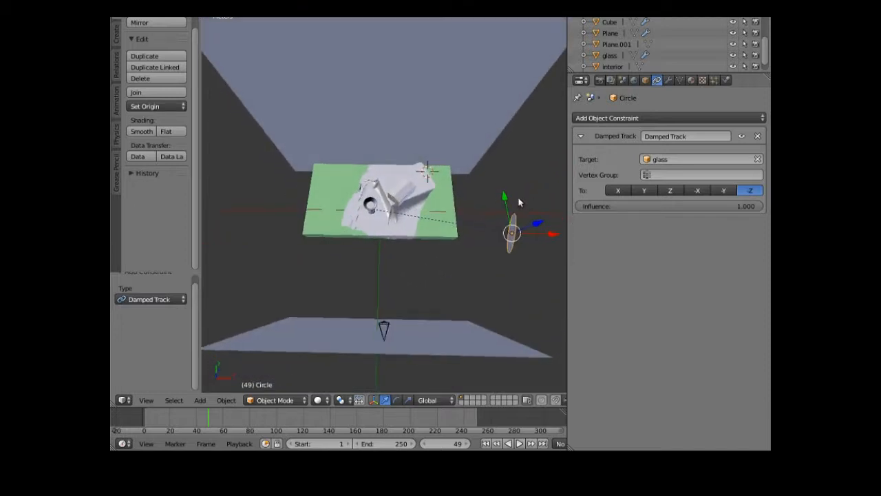
pyautogui.moveTo(508, 200); pyautogui.dragTo(507, 214)
pyautogui.click(497, 257)
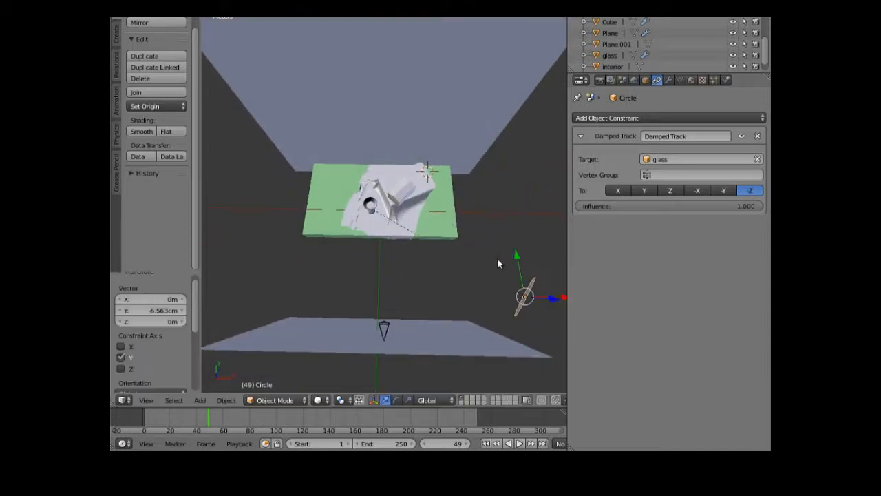
pyautogui.moveTo(565, 300); pyautogui.dragTo(476, 335)
pyautogui.moveTo(374, 348); pyautogui.dragTo(427, 294, button='middle')
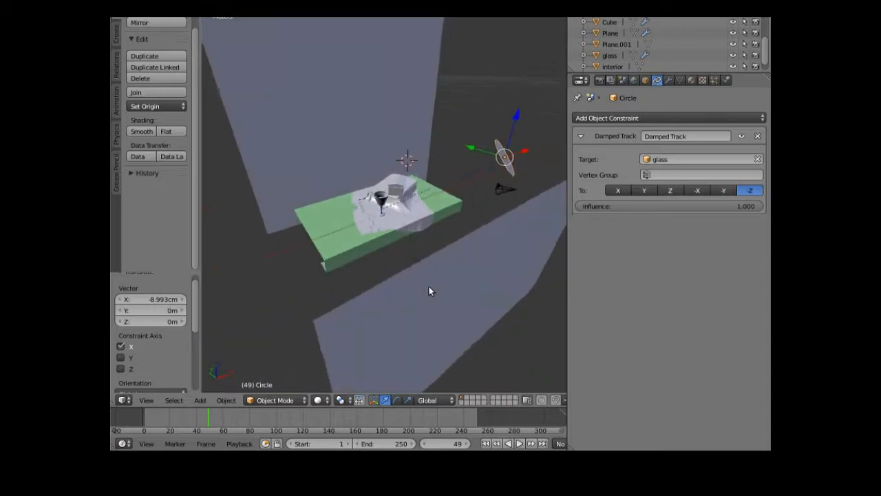
pyautogui.moveTo(516, 112); pyautogui.dragTo(508, 48)
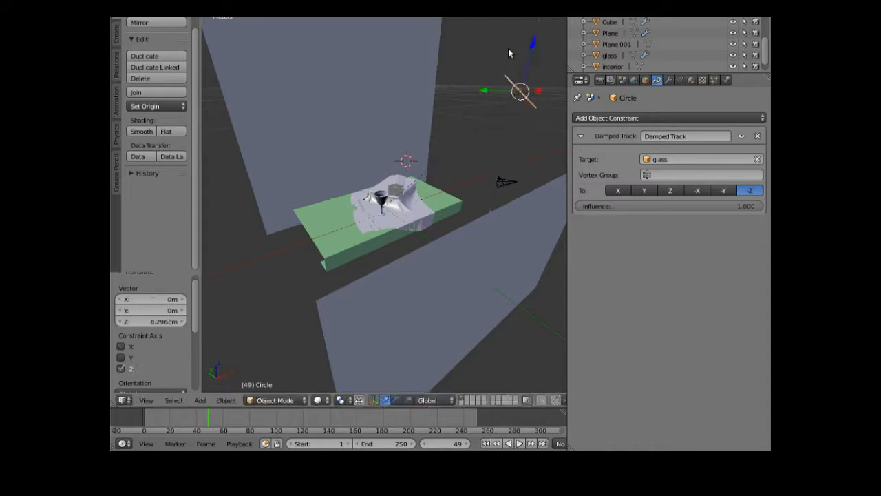
# - Set the emission strength of the disc's light material to 20 and render the scene
pyautogui.moveTo(487, 229); pyautogui.dragTo(437, 247, button='middle')
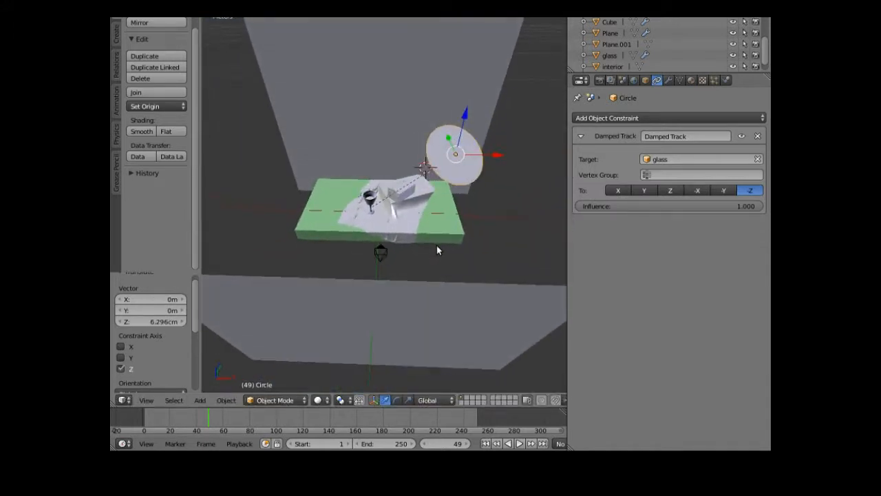
pyautogui.click(691, 80)
pyautogui.click(693, 248)
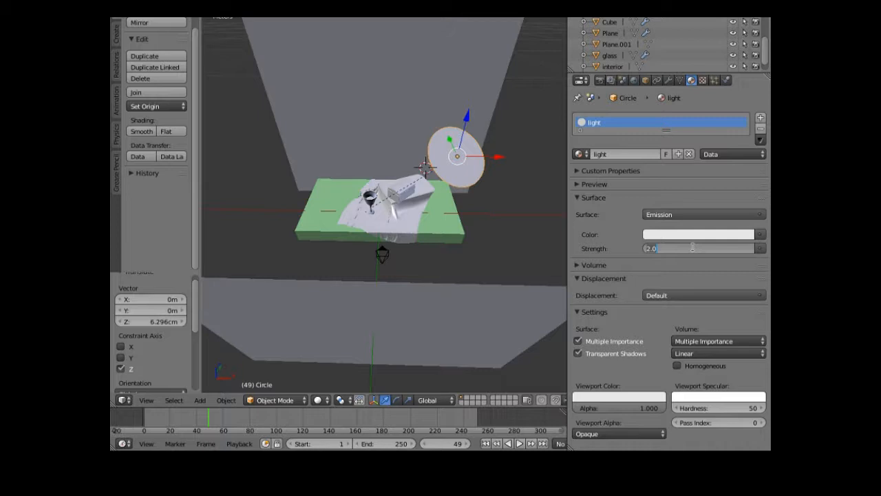
pyautogui.write('20')
pyautogui.press('Return')
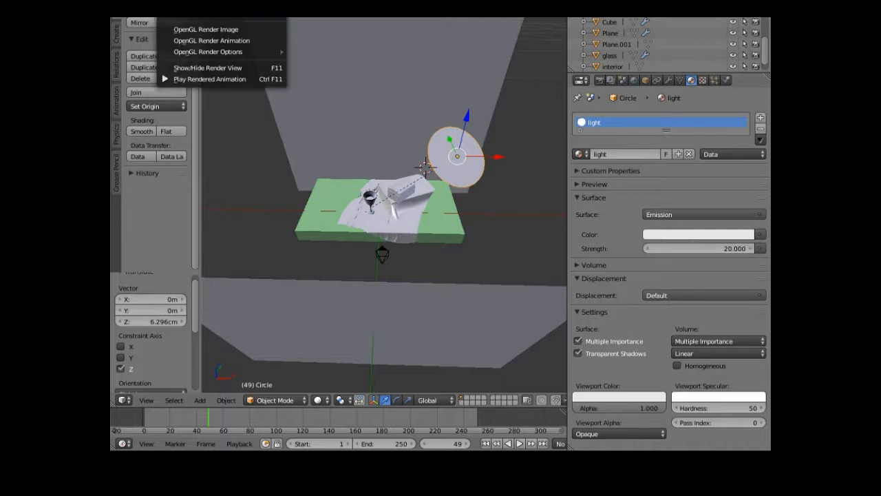
pyautogui.press('F12')
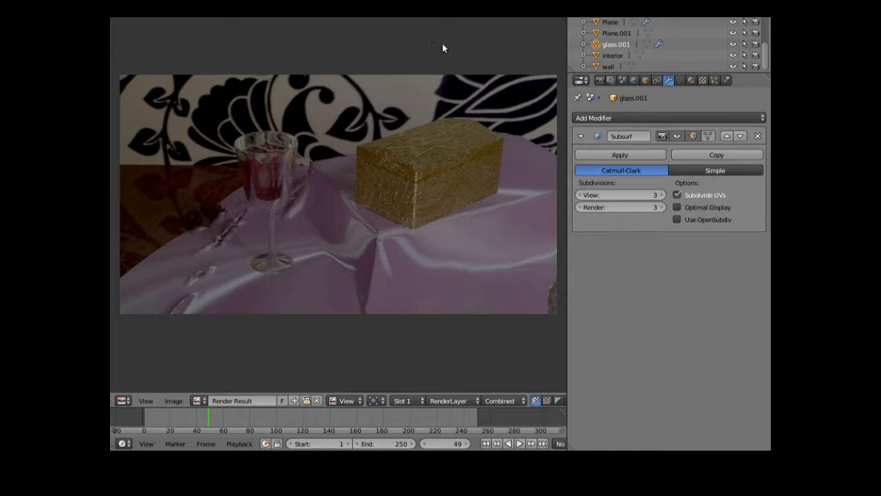
pyautogui.click(325, 15)
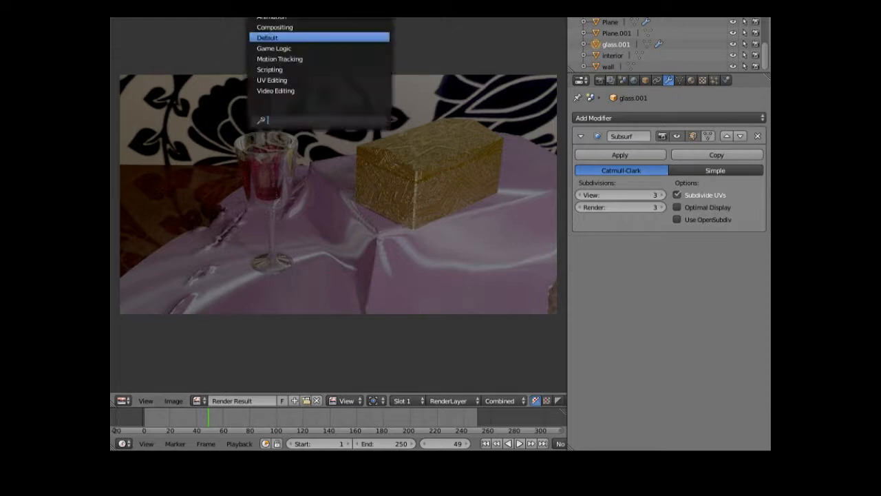
pyautogui.click(205, 25)
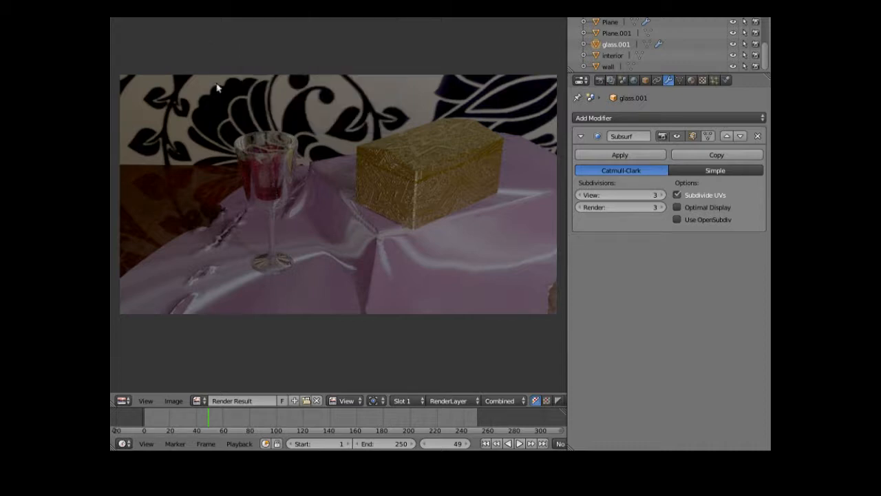
pyautogui.click(176, 399)
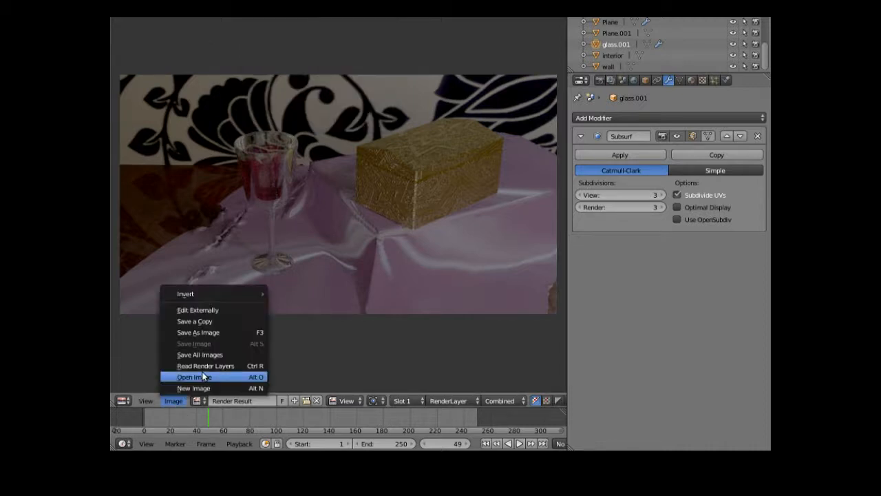
pyautogui.click(209, 333)
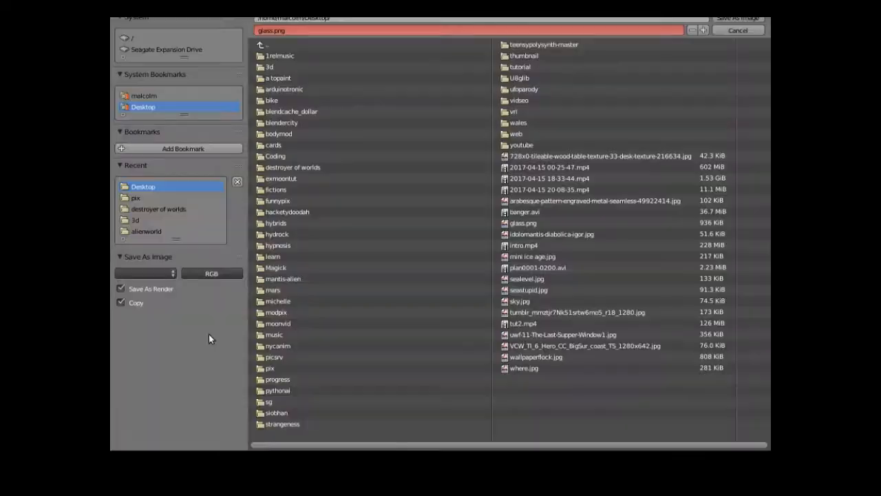
pyautogui.click(742, 31)
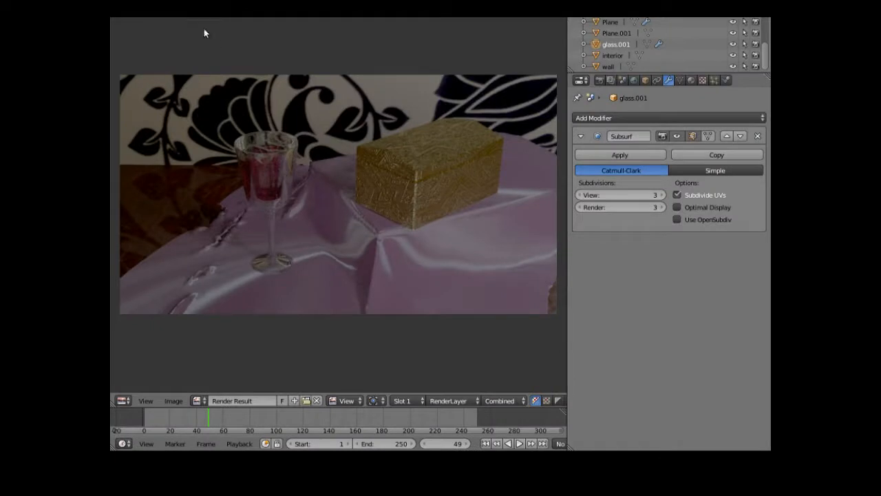
# - Switch to the Compositing layout and show the glass material's nodes in a Node Editor in place of the render result
pyautogui.click(256, 18)
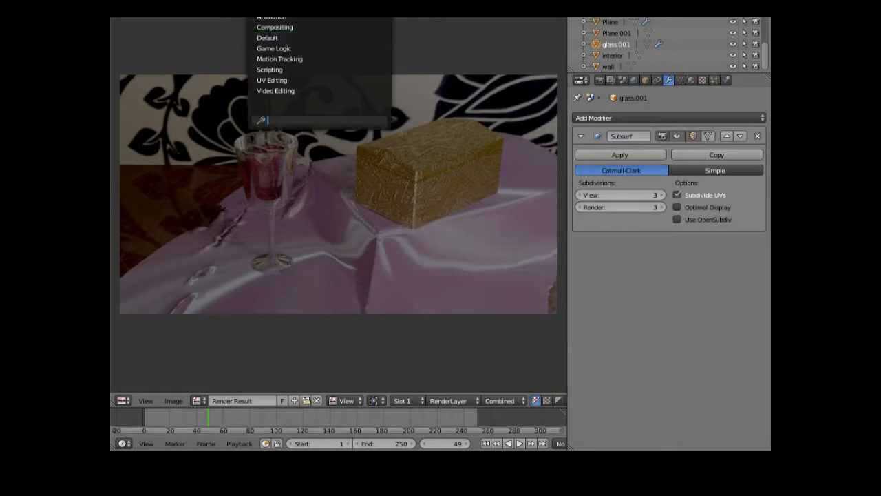
pyautogui.click(265, 27)
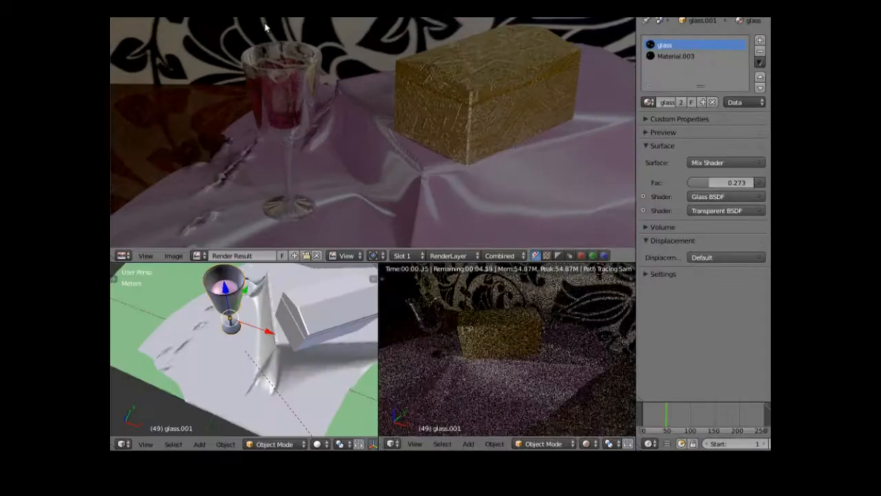
pyautogui.click(122, 255)
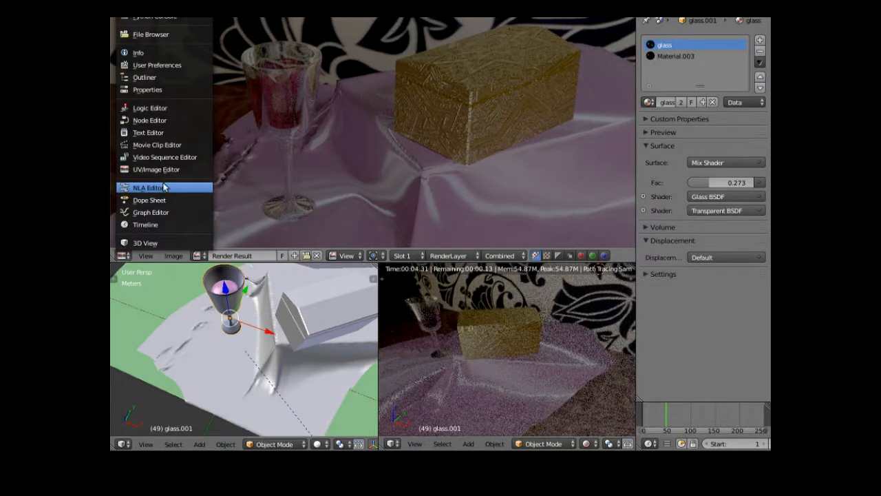
pyautogui.click(162, 110)
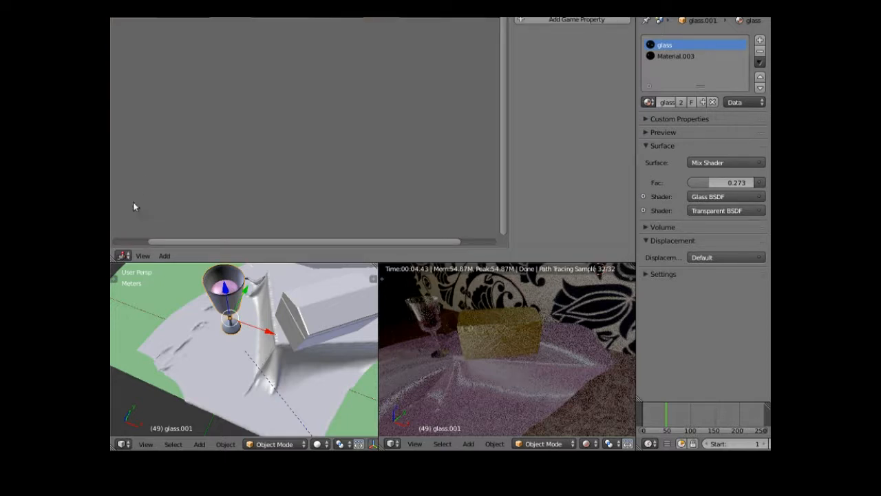
pyautogui.click(122, 256)
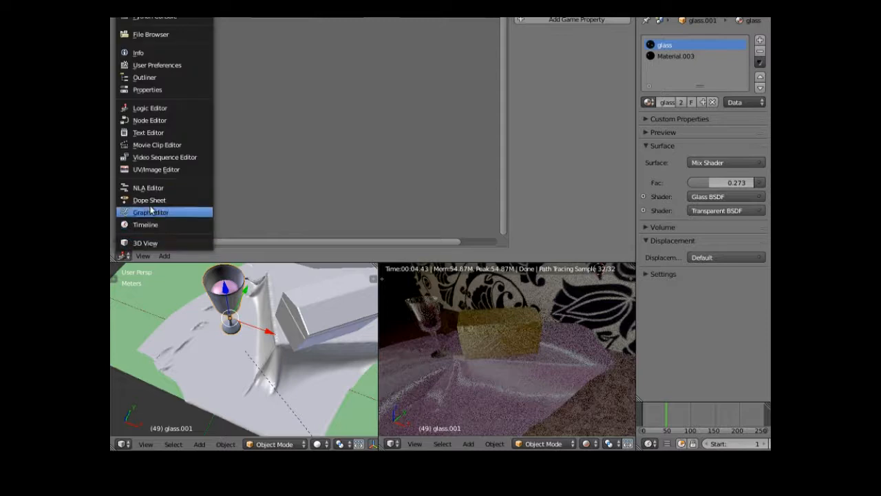
pyautogui.click(163, 119)
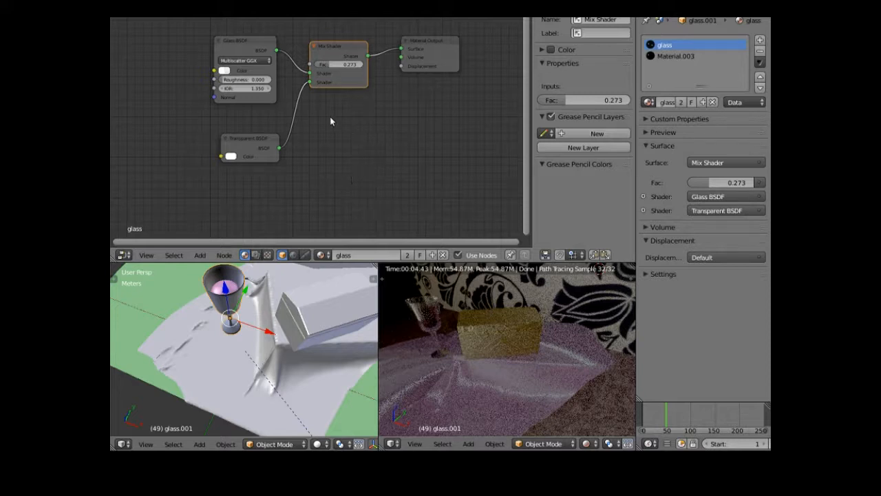
pyautogui.moveTo(254, 143); pyautogui.dragTo(242, 138)
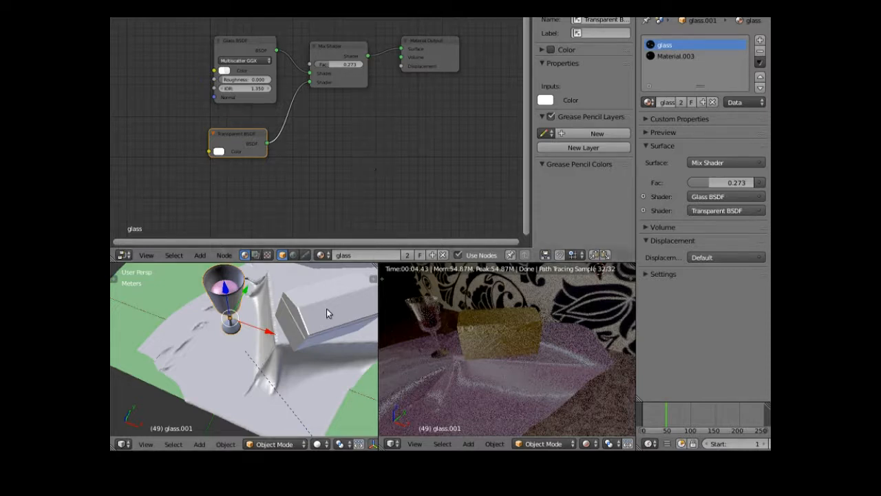
# - Examine the shader nodes of the silk tablecloth and the gold box, and return to the Default layout
pyautogui.rightClick(476, 387)
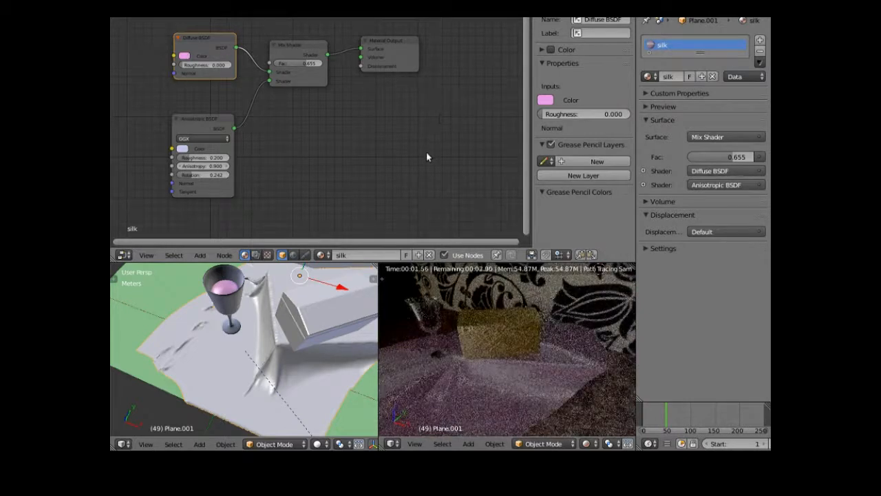
pyautogui.rightClick(488, 327)
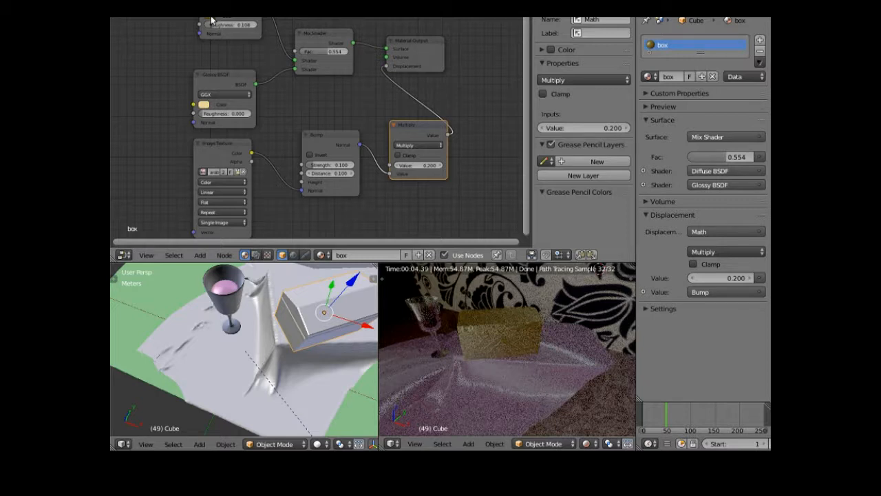
pyautogui.click(203, 104)
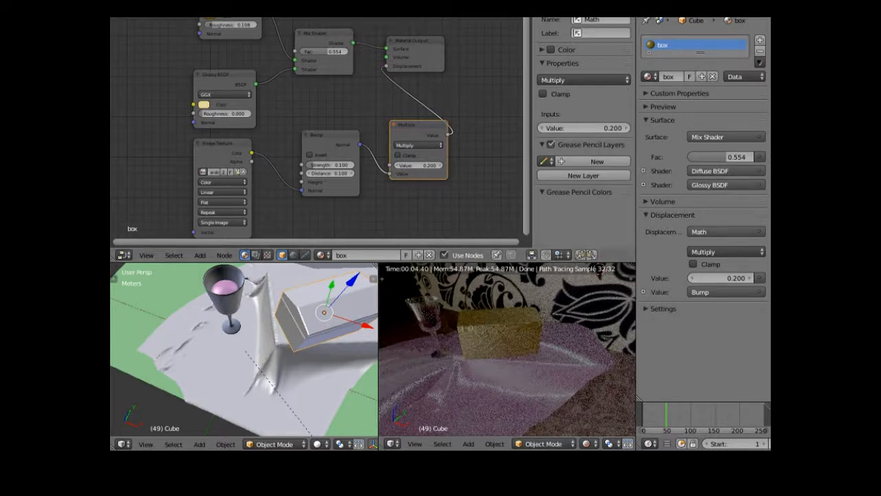
pyautogui.click(256, 14)
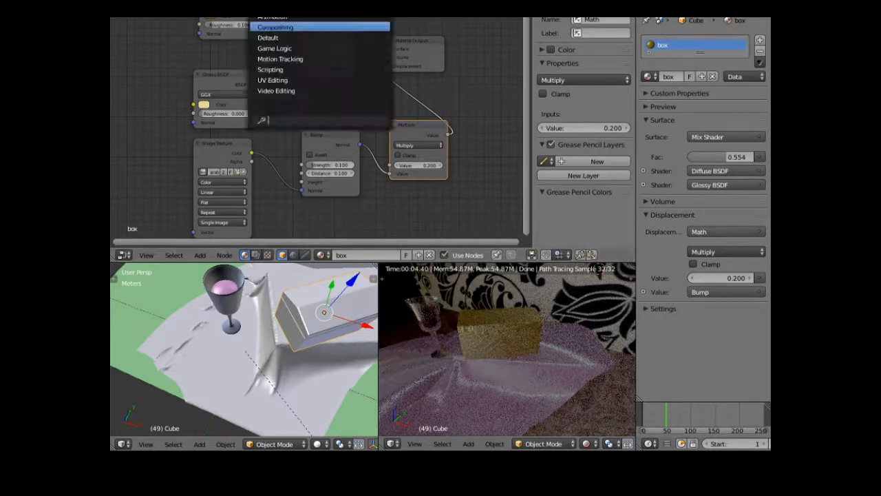
pyautogui.click(274, 38)
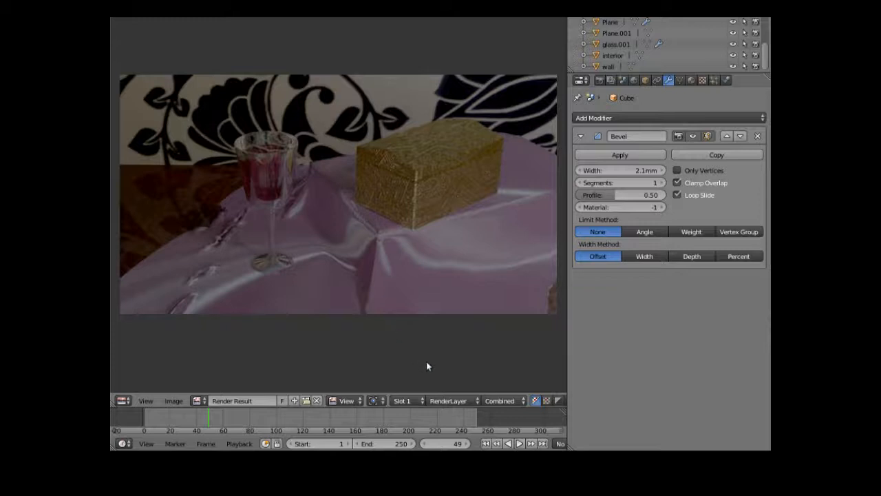